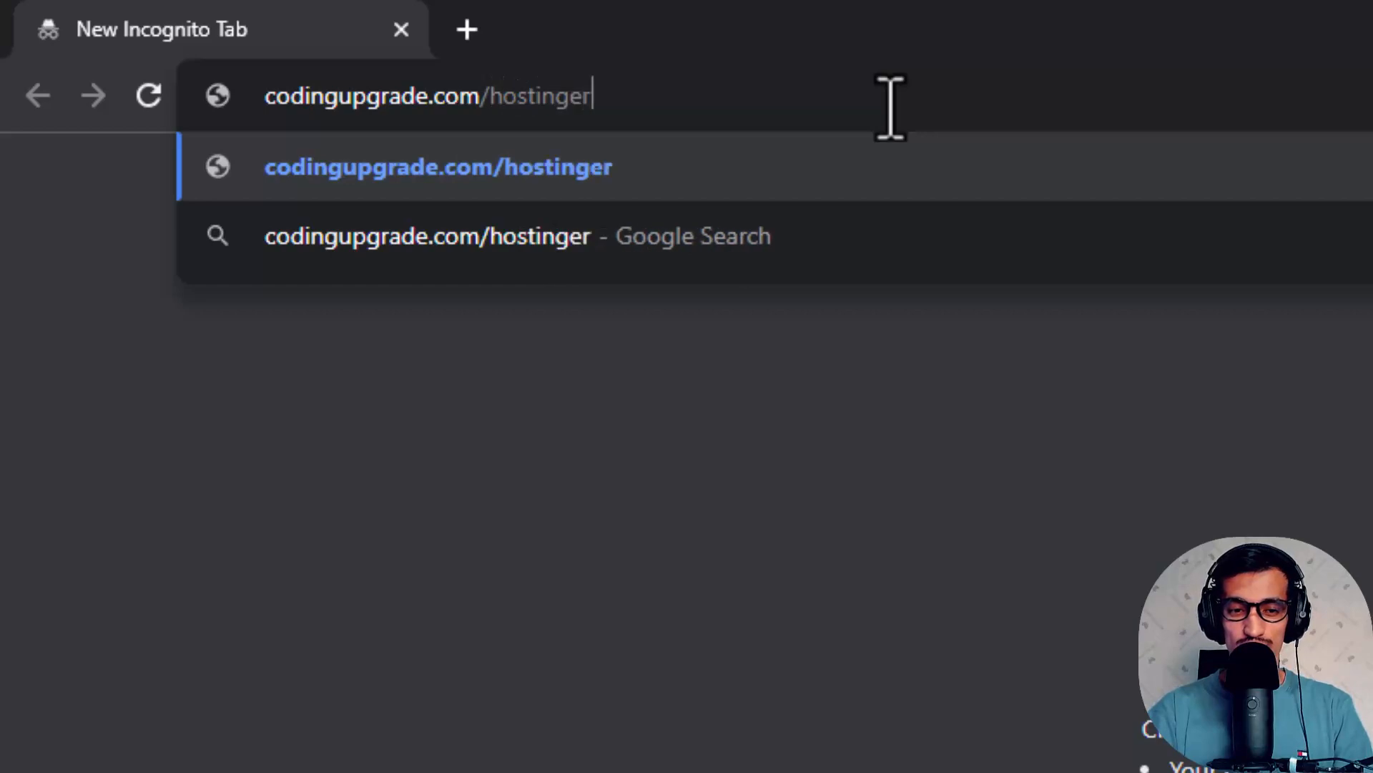
Go to codingupgrade.com/hostinger and open Hostinger's Web Hosting page for small to medium websites.
key(Return)
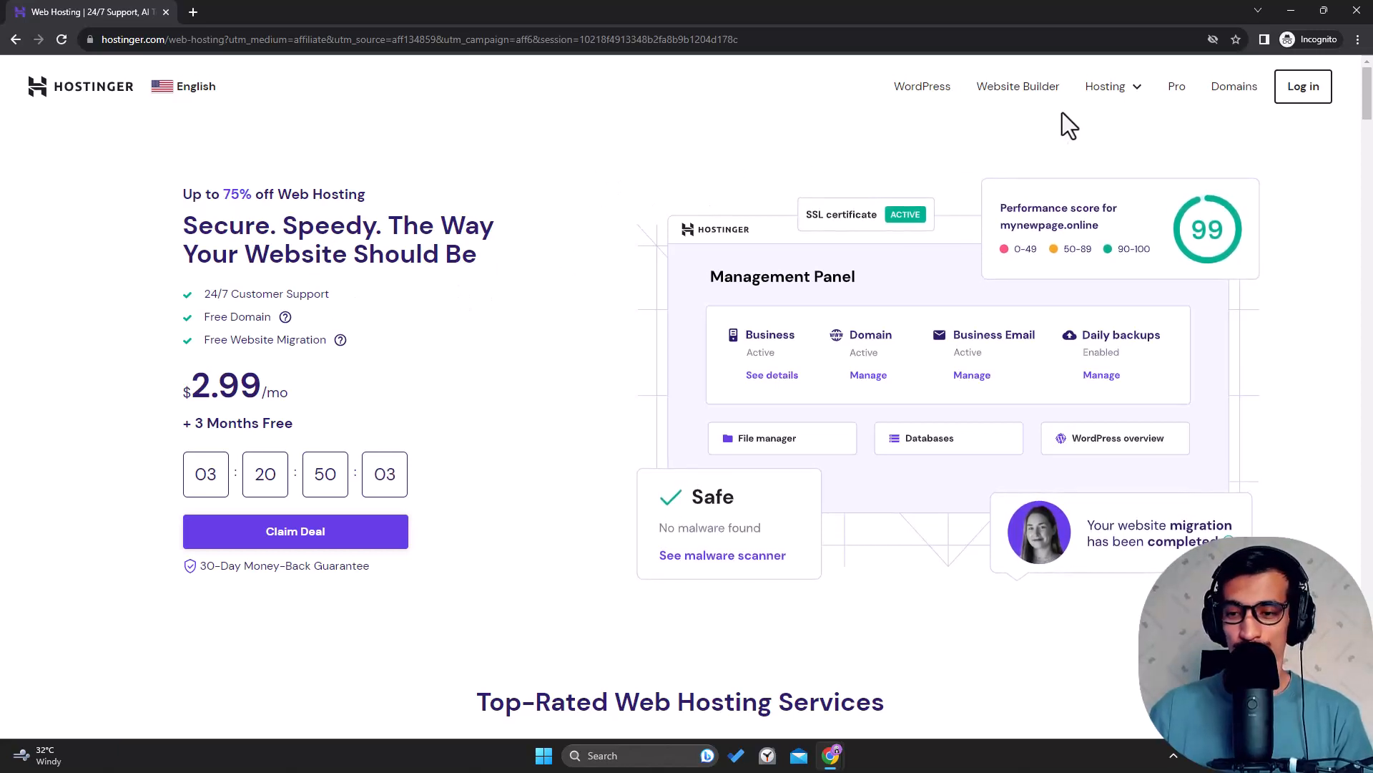
click(1137, 100)
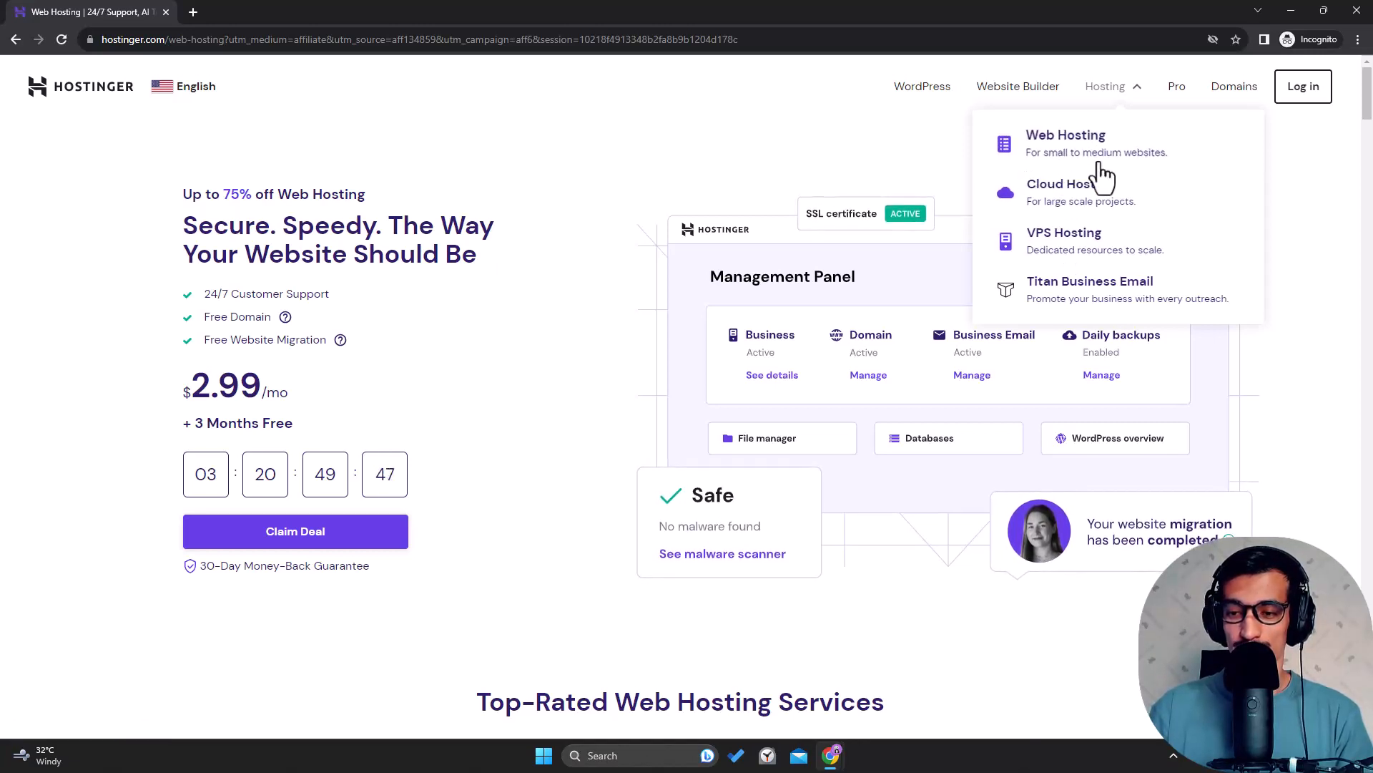
click(1047, 143)
Look through the full feature lists of the Single, Premium, Business and Cloud Startup web hosting plans.
scroll(685, 220, down, 1)
scroll(684, 220, down, 7)
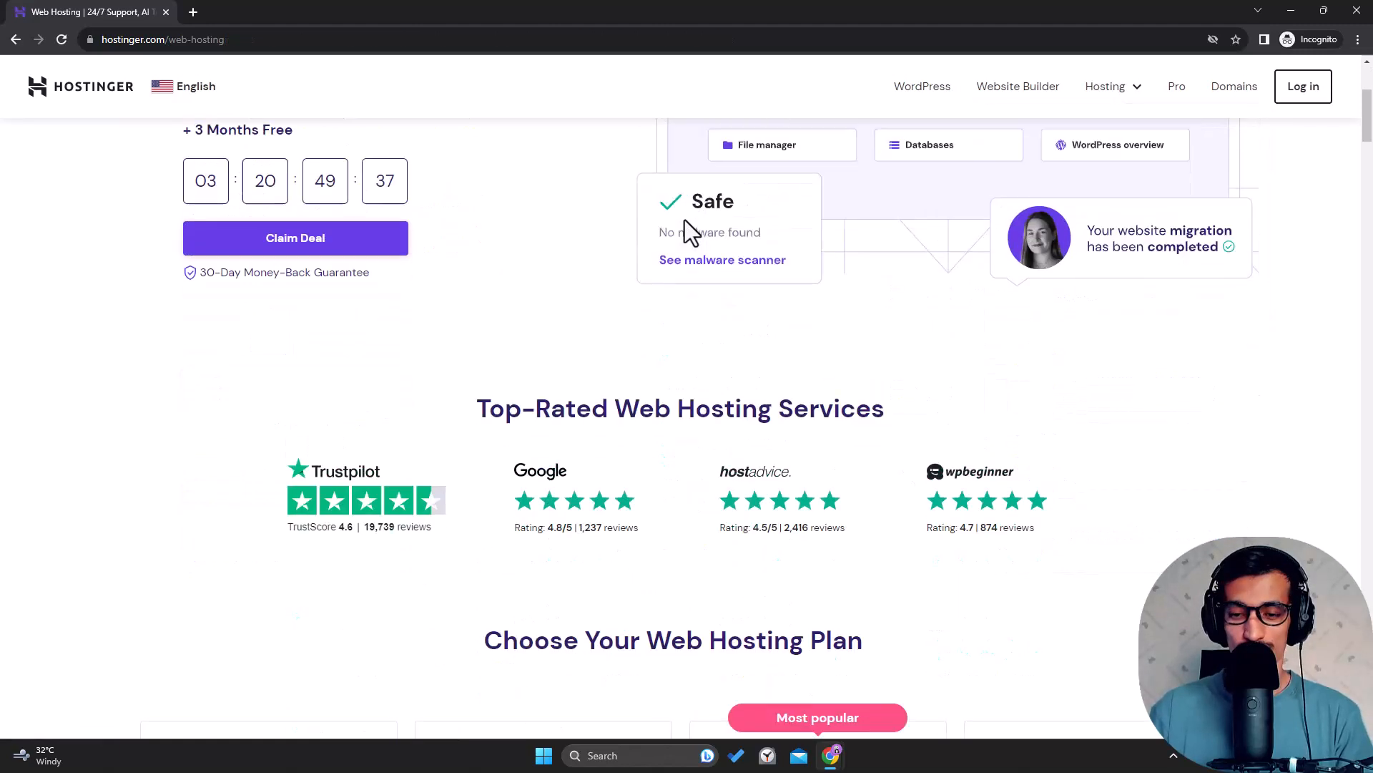
scroll(684, 243, down, 2)
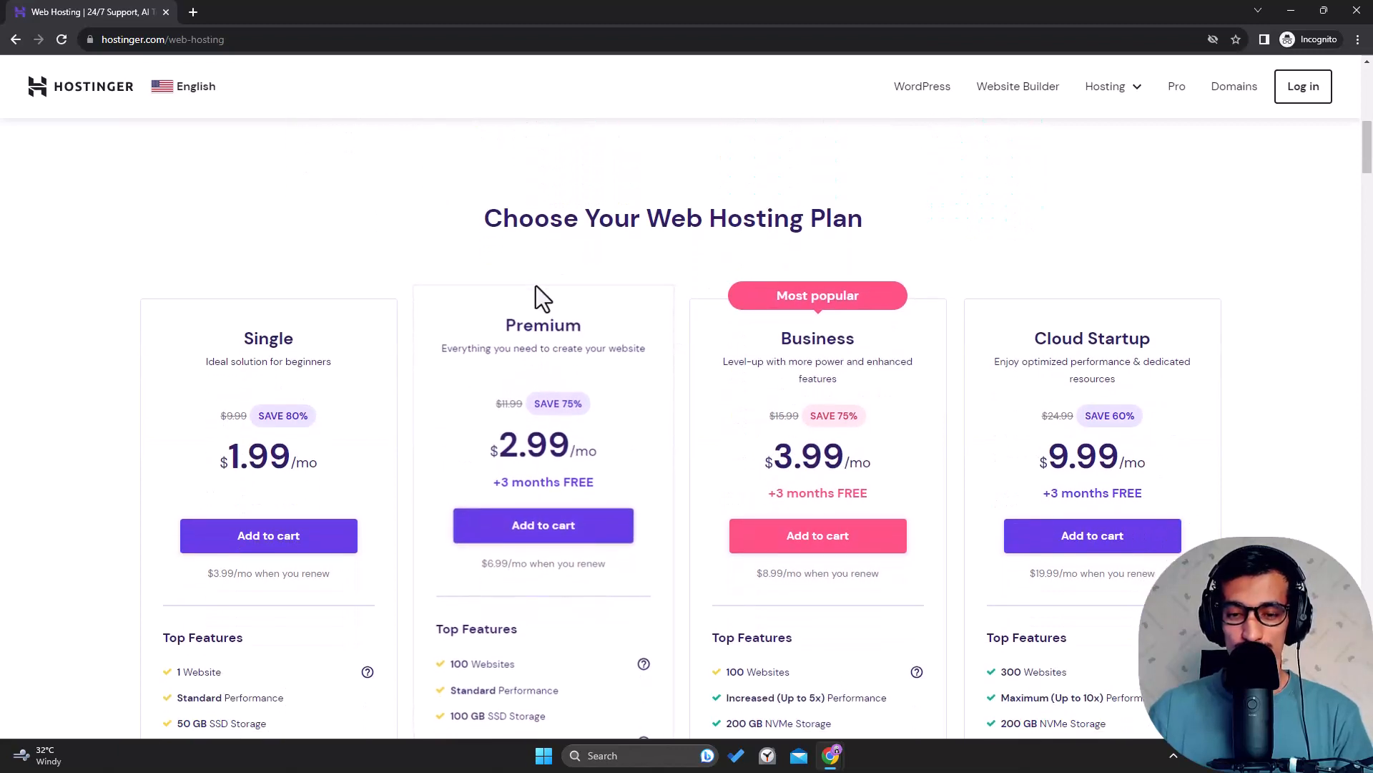
scroll(593, 333, down, 1)
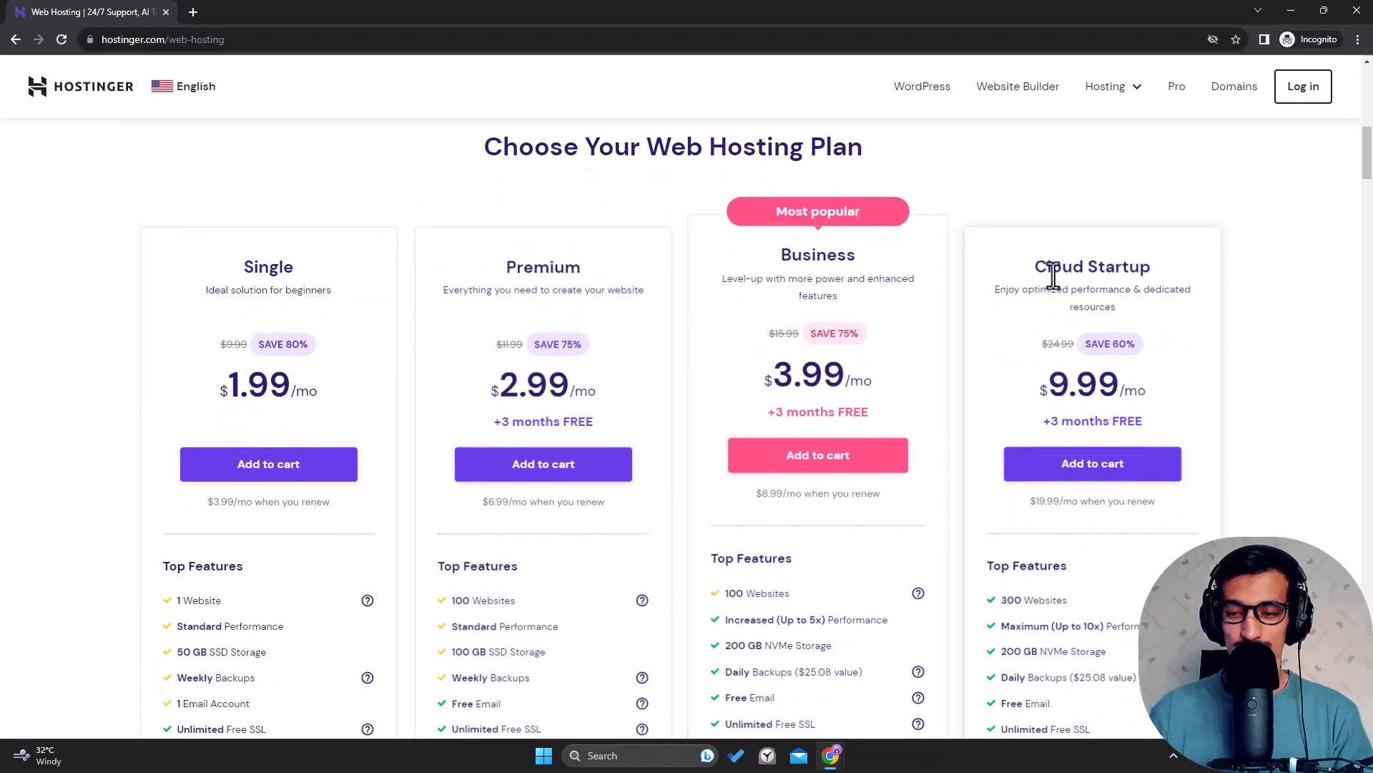
scroll(1028, 334, down, 2)
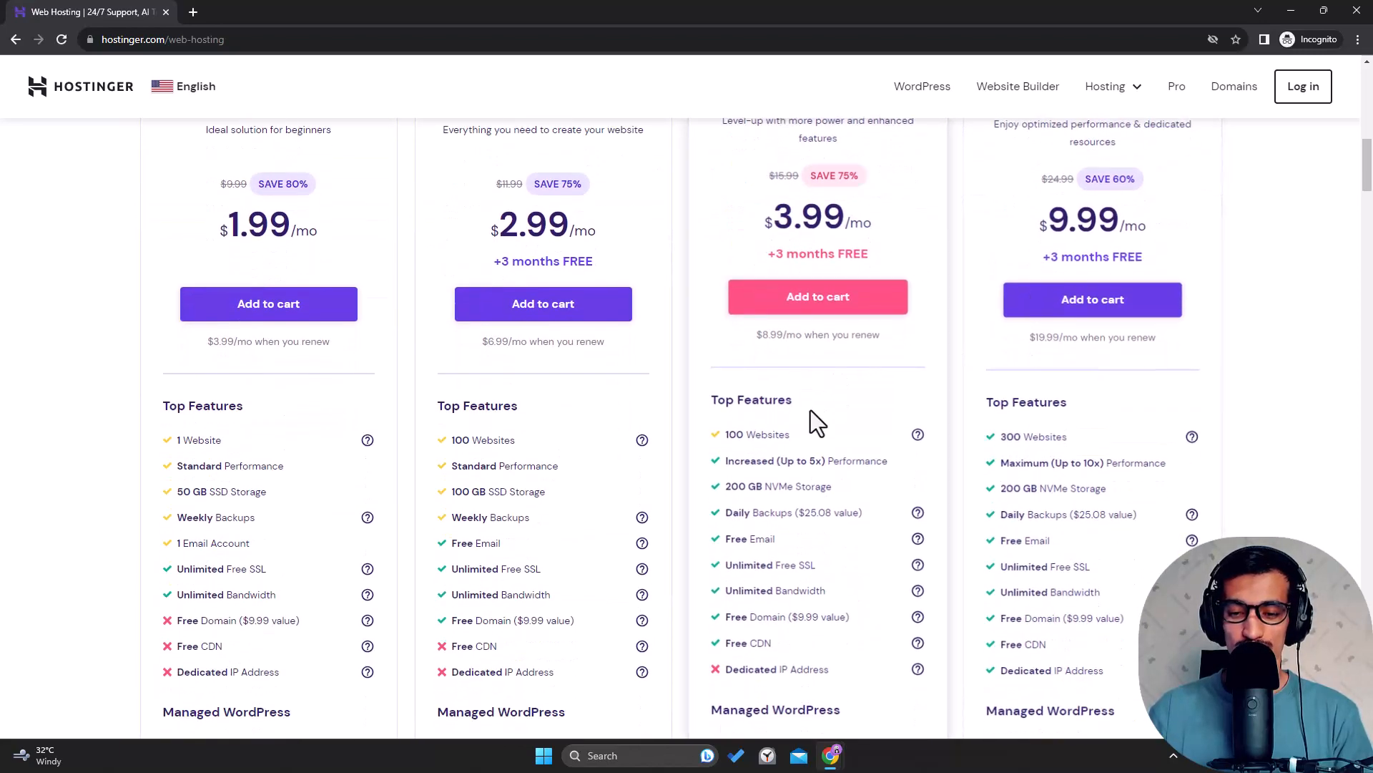
scroll(794, 386, down, 3)
scroll(772, 362, down, 2)
scroll(769, 401, down, 10)
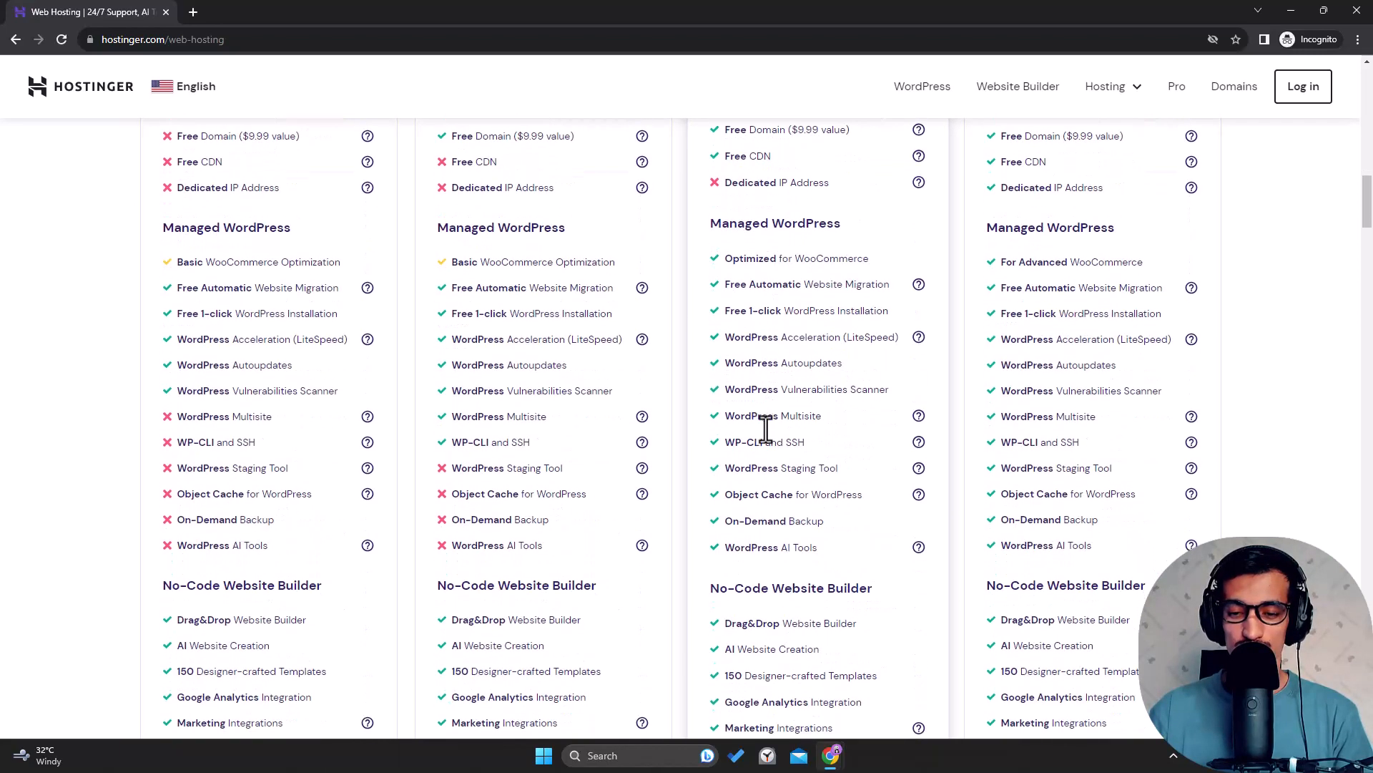
scroll(762, 430, down, 4)
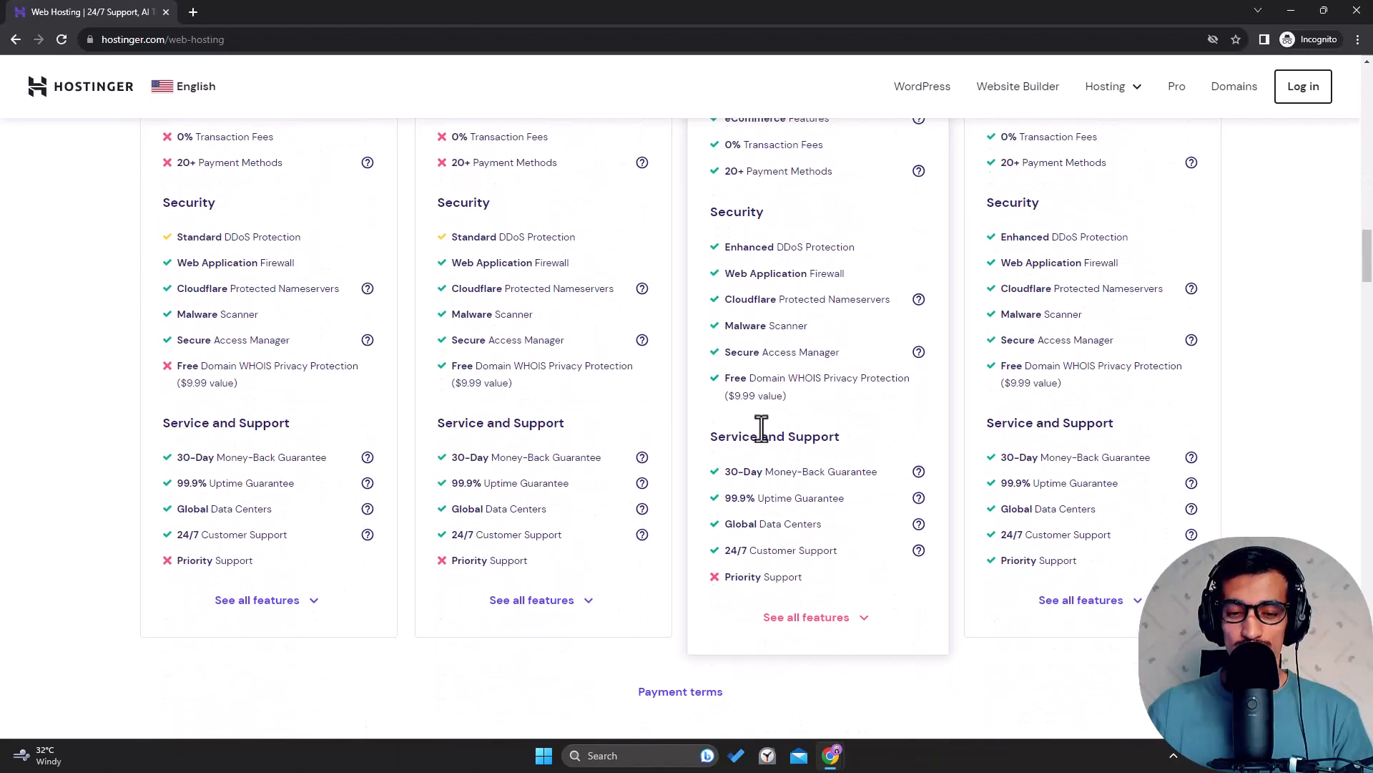
scroll(754, 430, up, 14)
scroll(688, 419, up, 8)
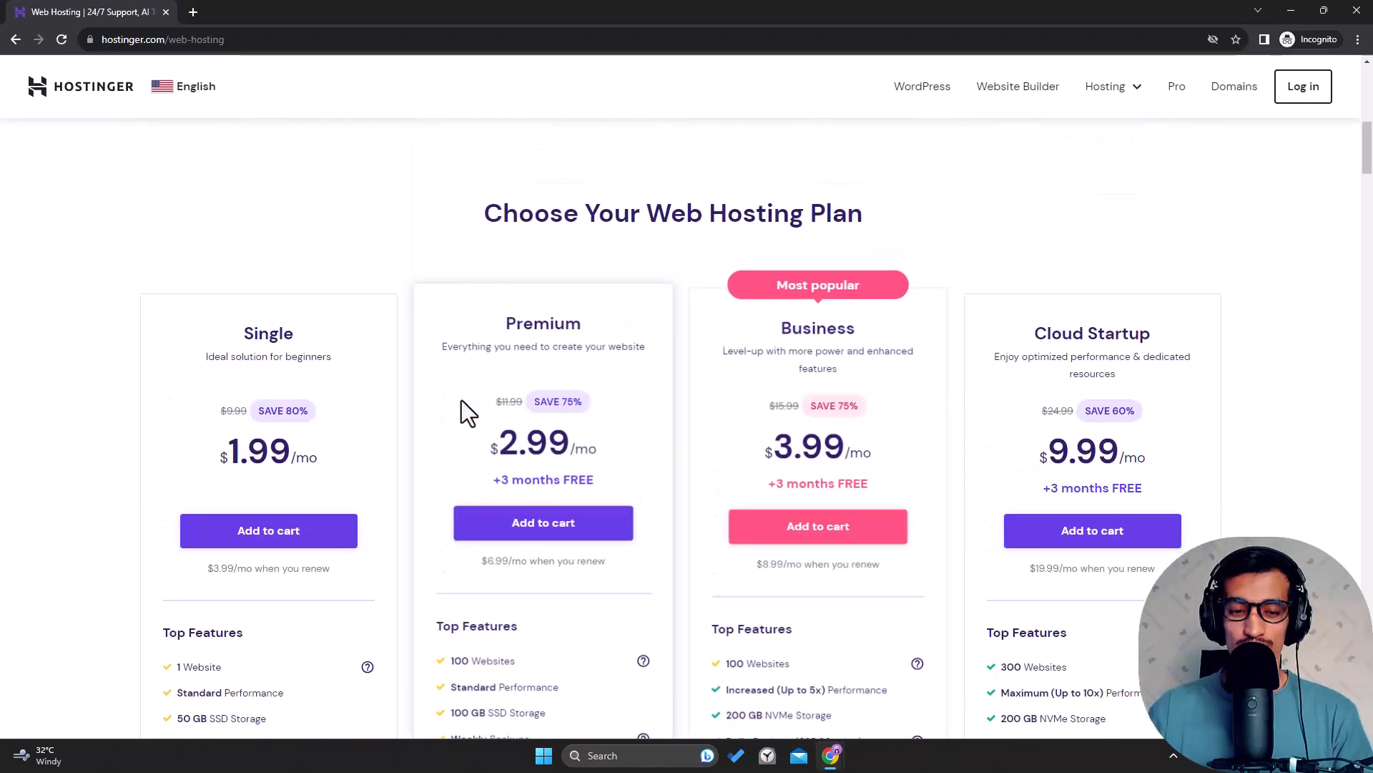
Examine the Single plan's top features, including its free domain entry, and compare the Premium and Business plan headings.
drag(299, 341, 243, 325)
scroll(255, 400, down, 3)
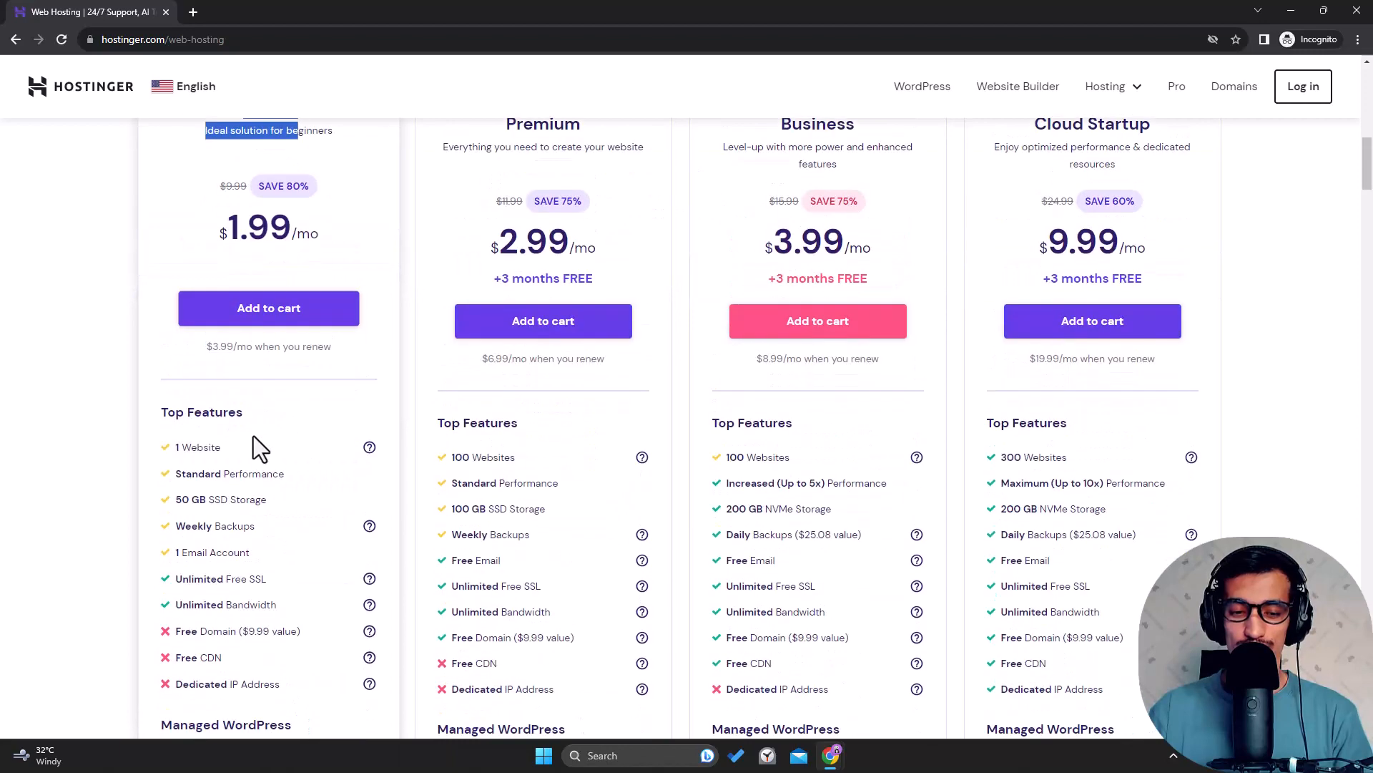
scroll(215, 561, down, 2)
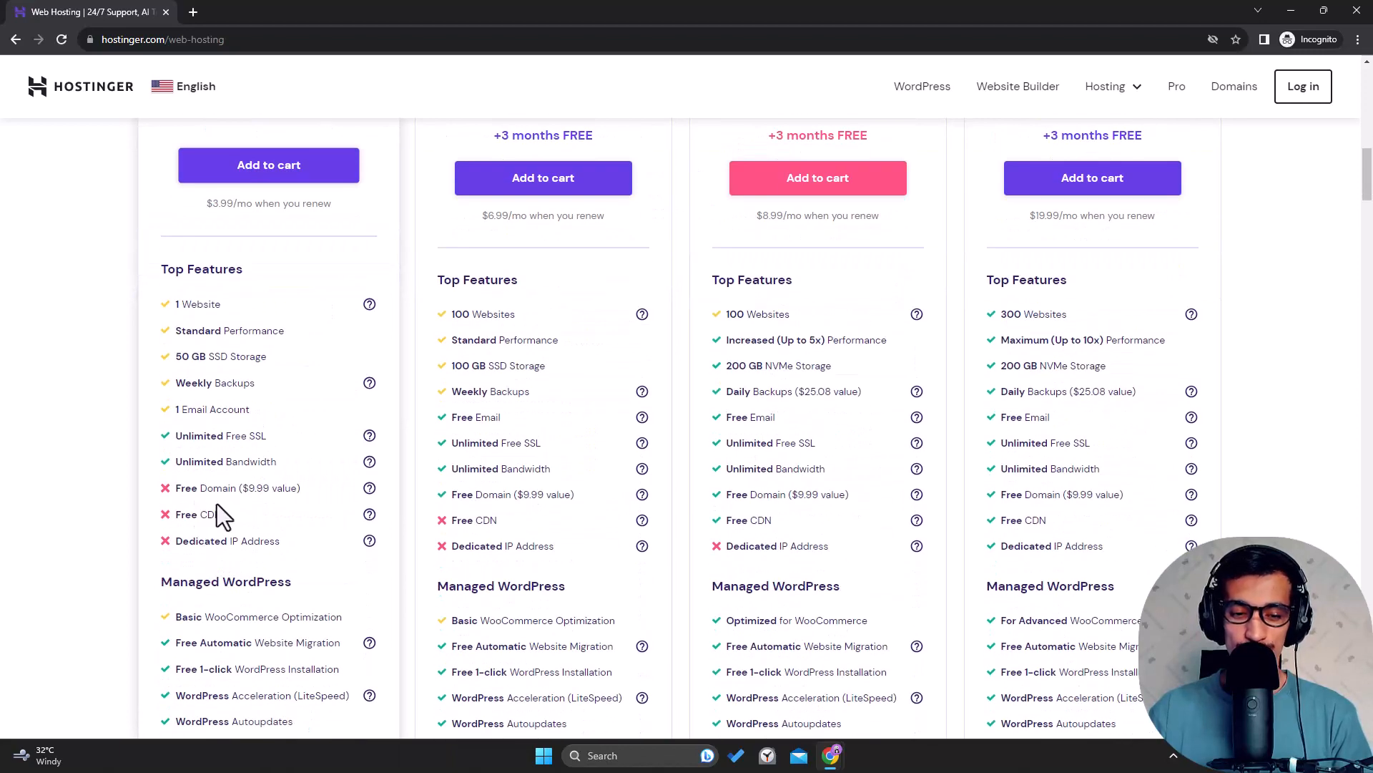
drag(269, 488, 227, 488)
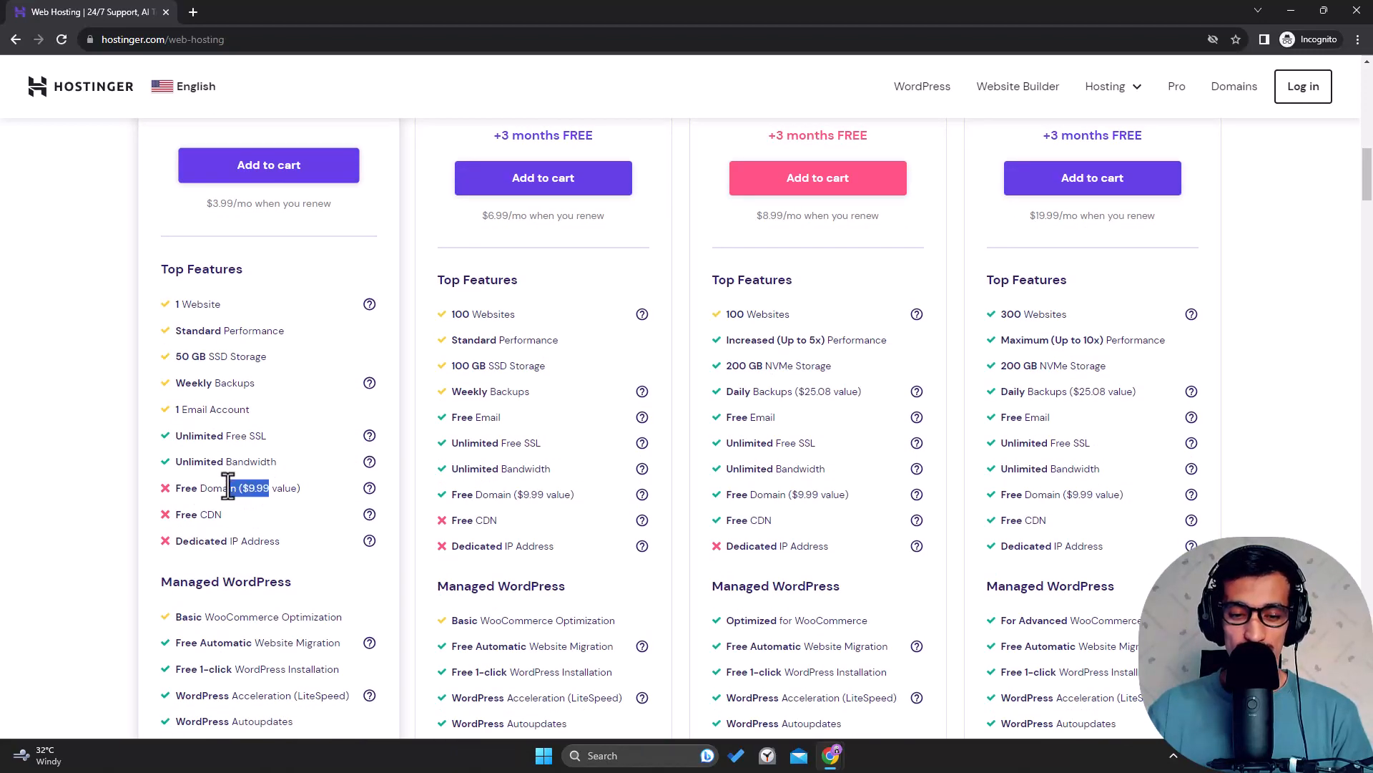
scroll(244, 486, up, 4)
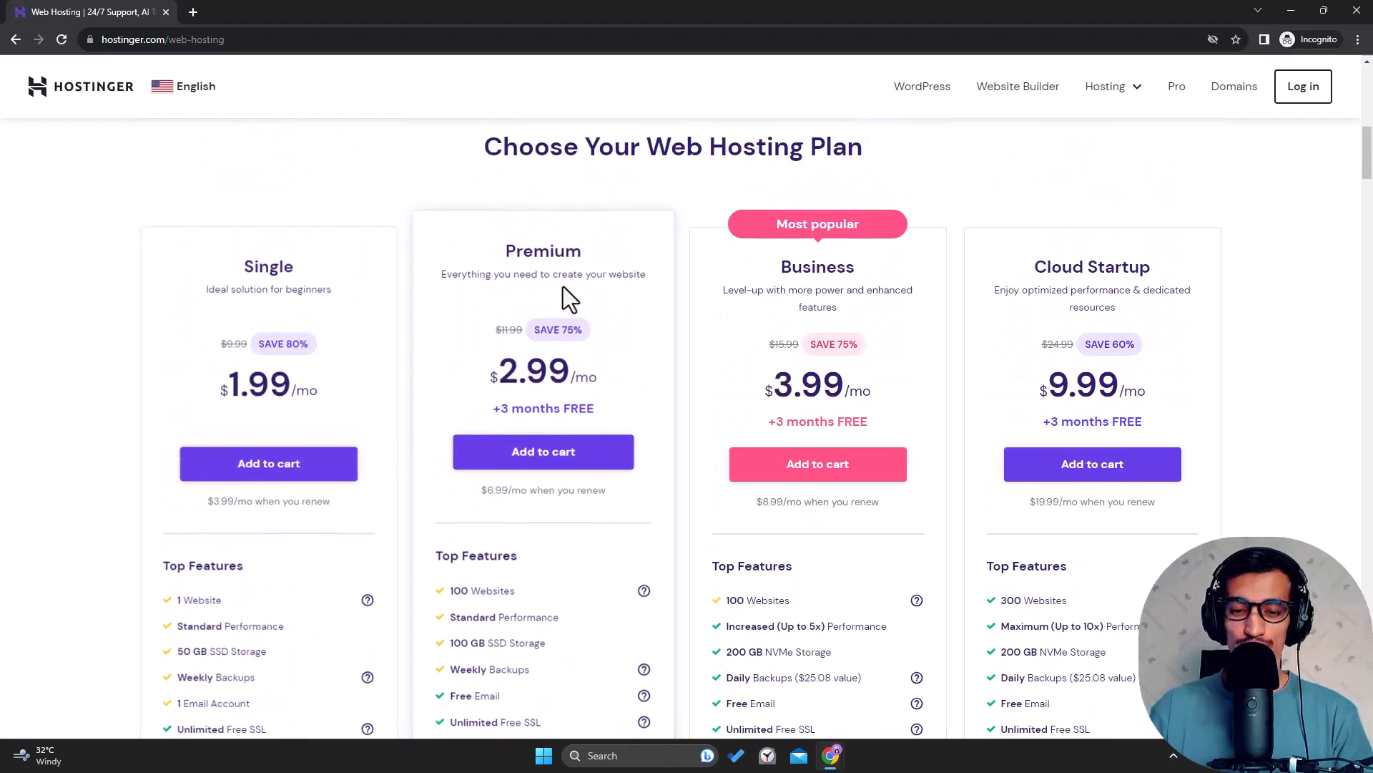
drag(504, 256, 564, 253)
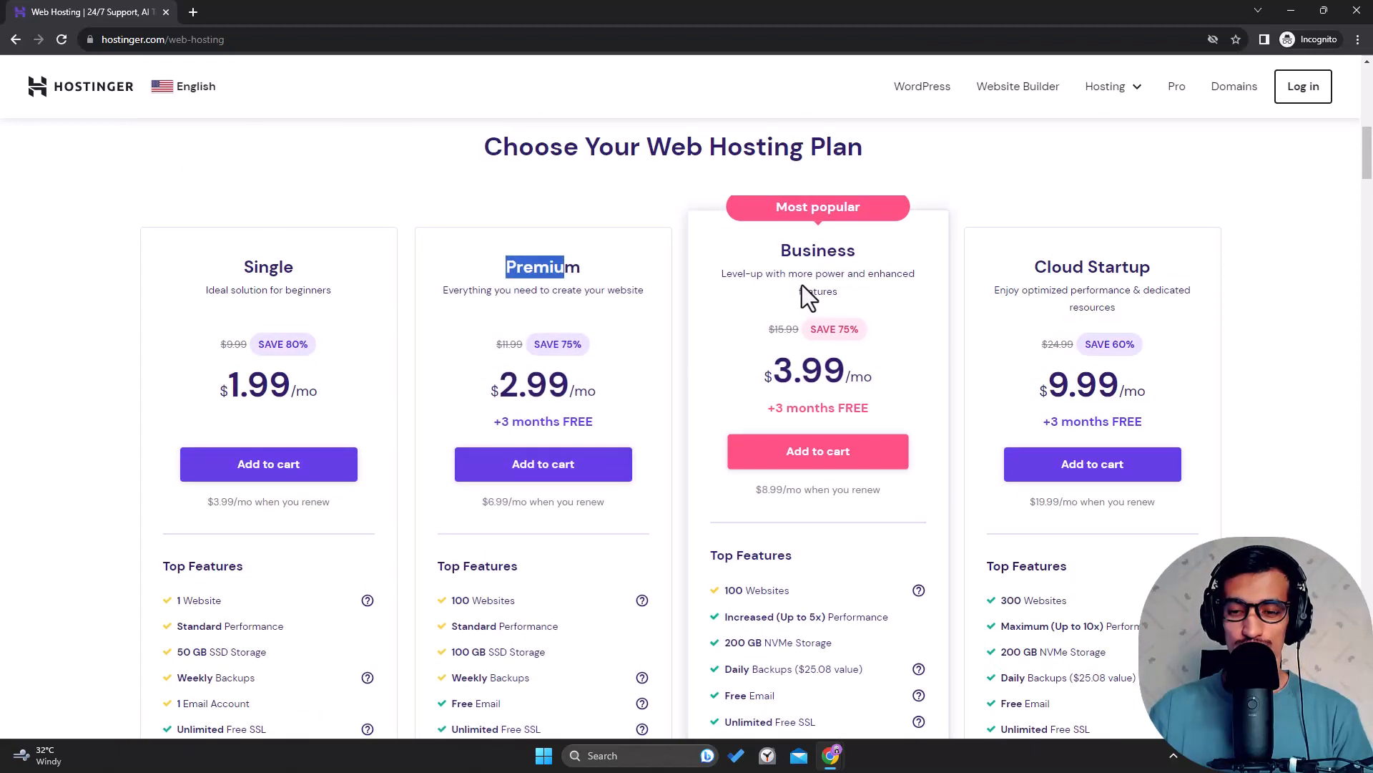
click(602, 195)
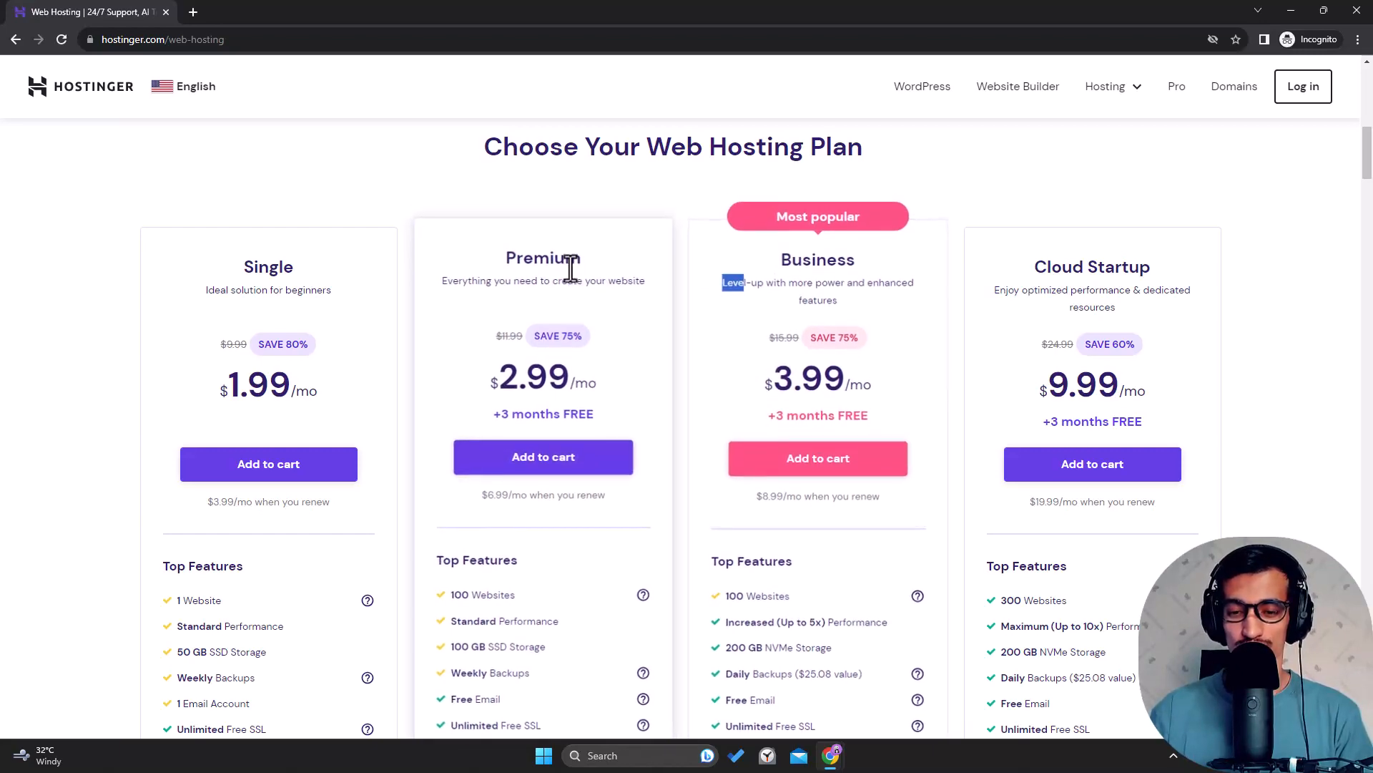
scroll(591, 264, down, 1)
scroll(658, 229, up, 1)
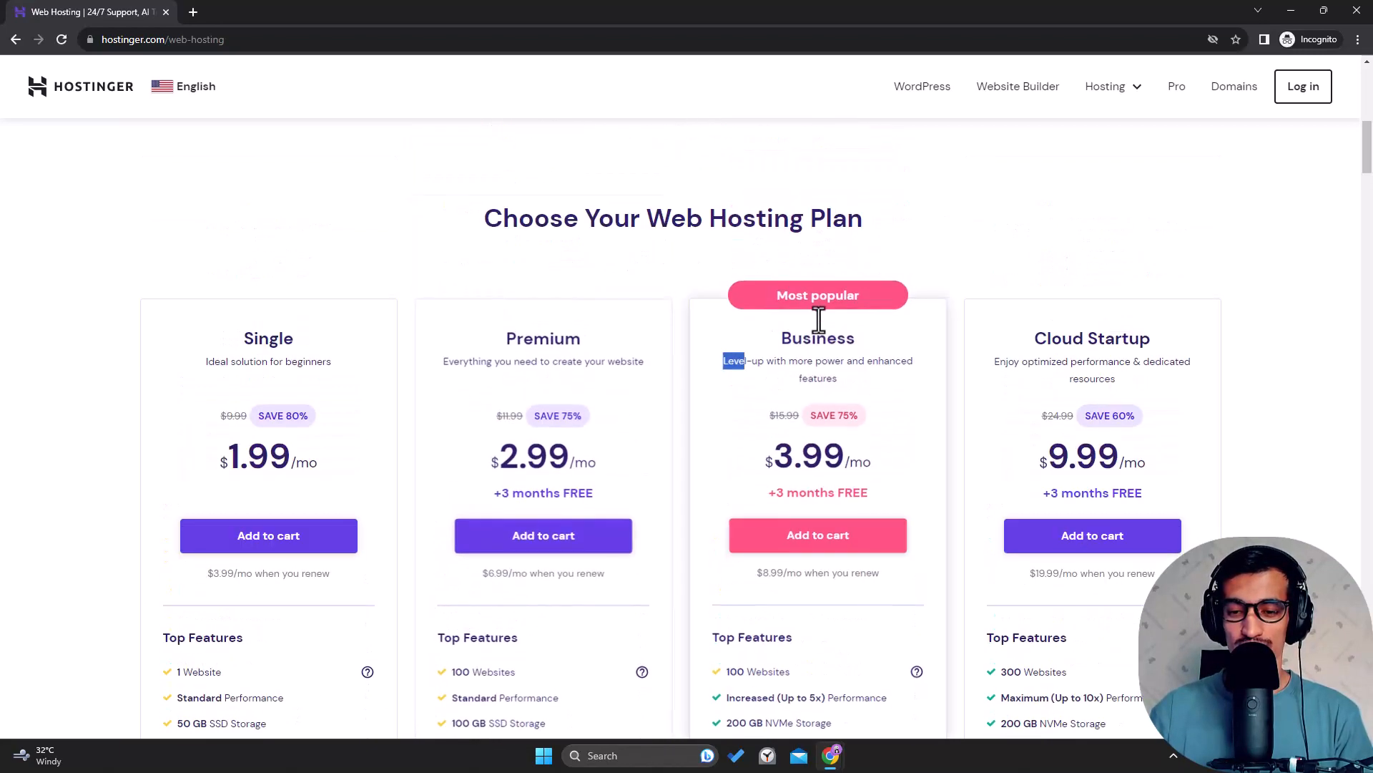
Examine the Business plan's staging tool, object cache, AI tools and free CDN against the Premium plan.
scroll(819, 319, down, 7)
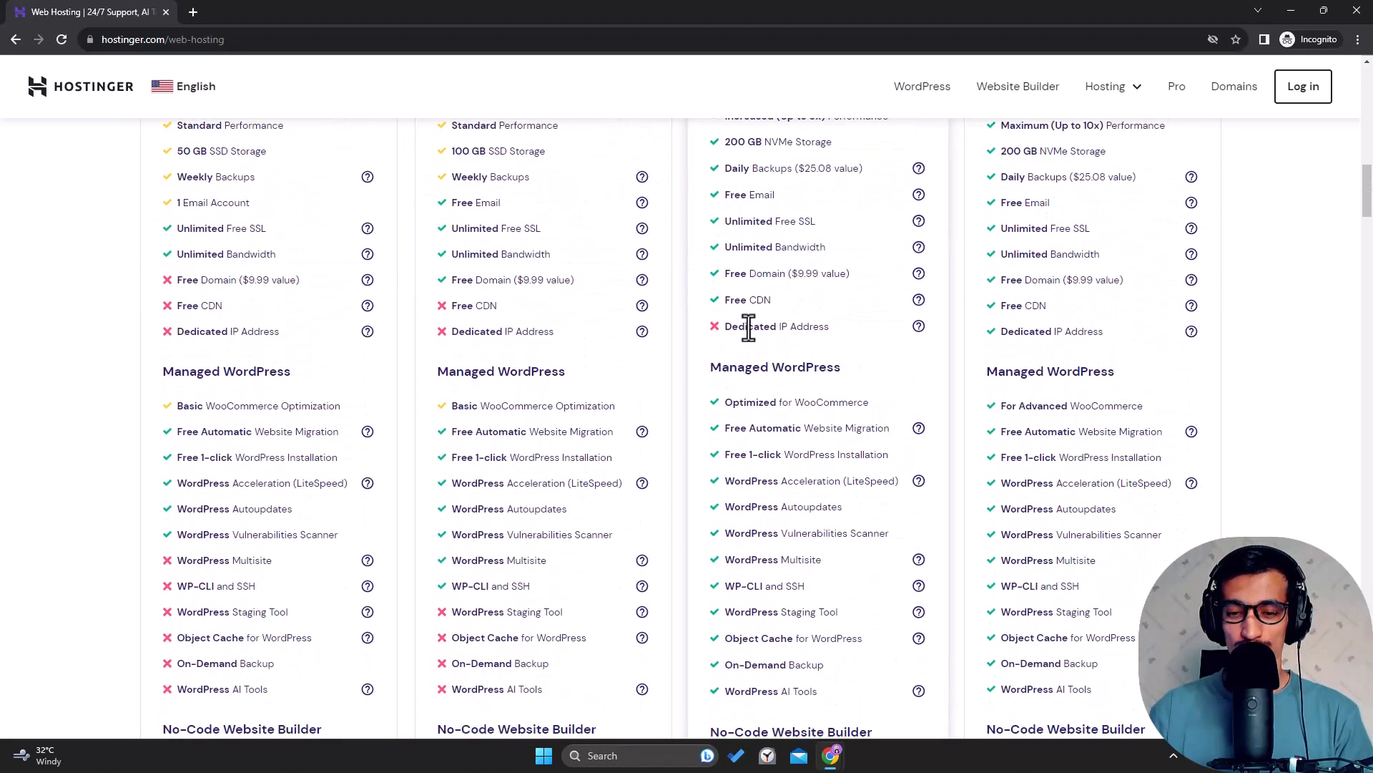
scroll(731, 356, down, 1)
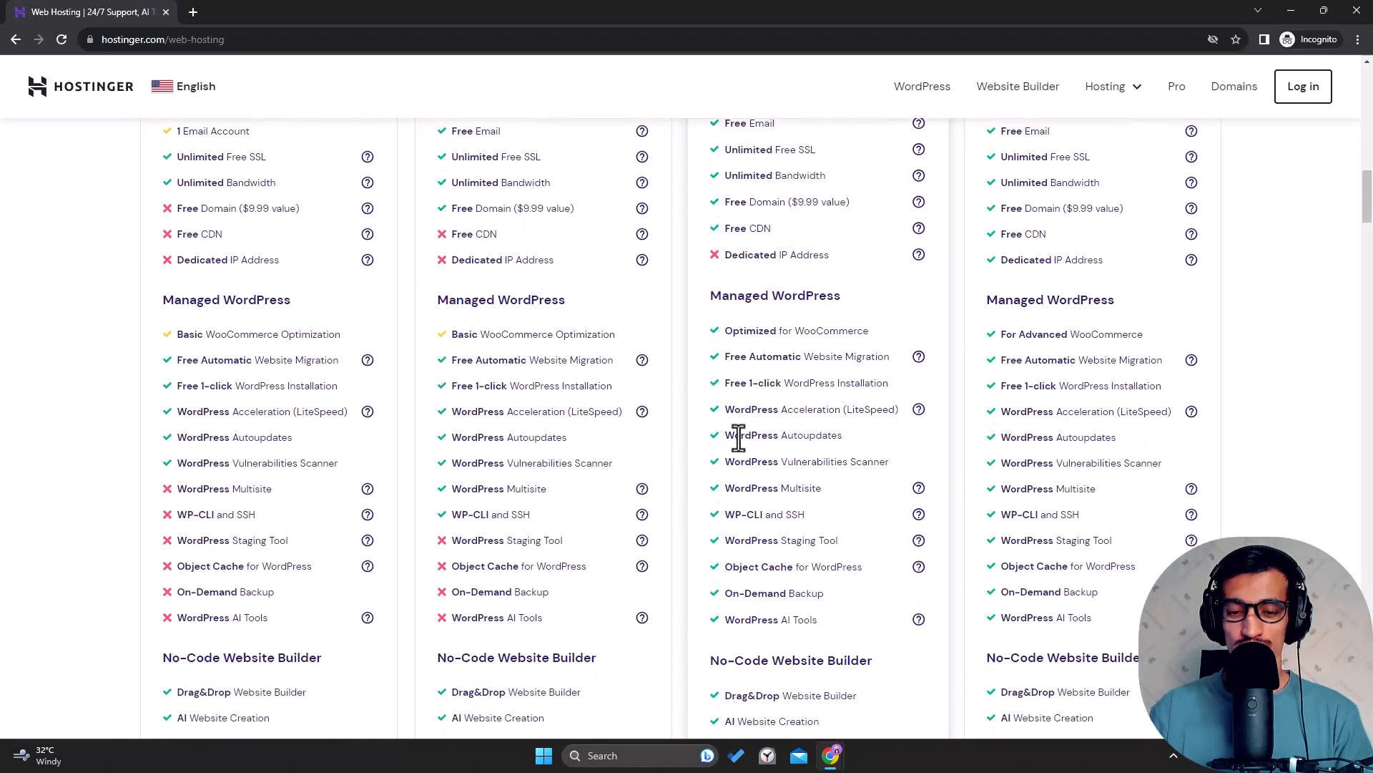
drag(784, 544, 826, 542)
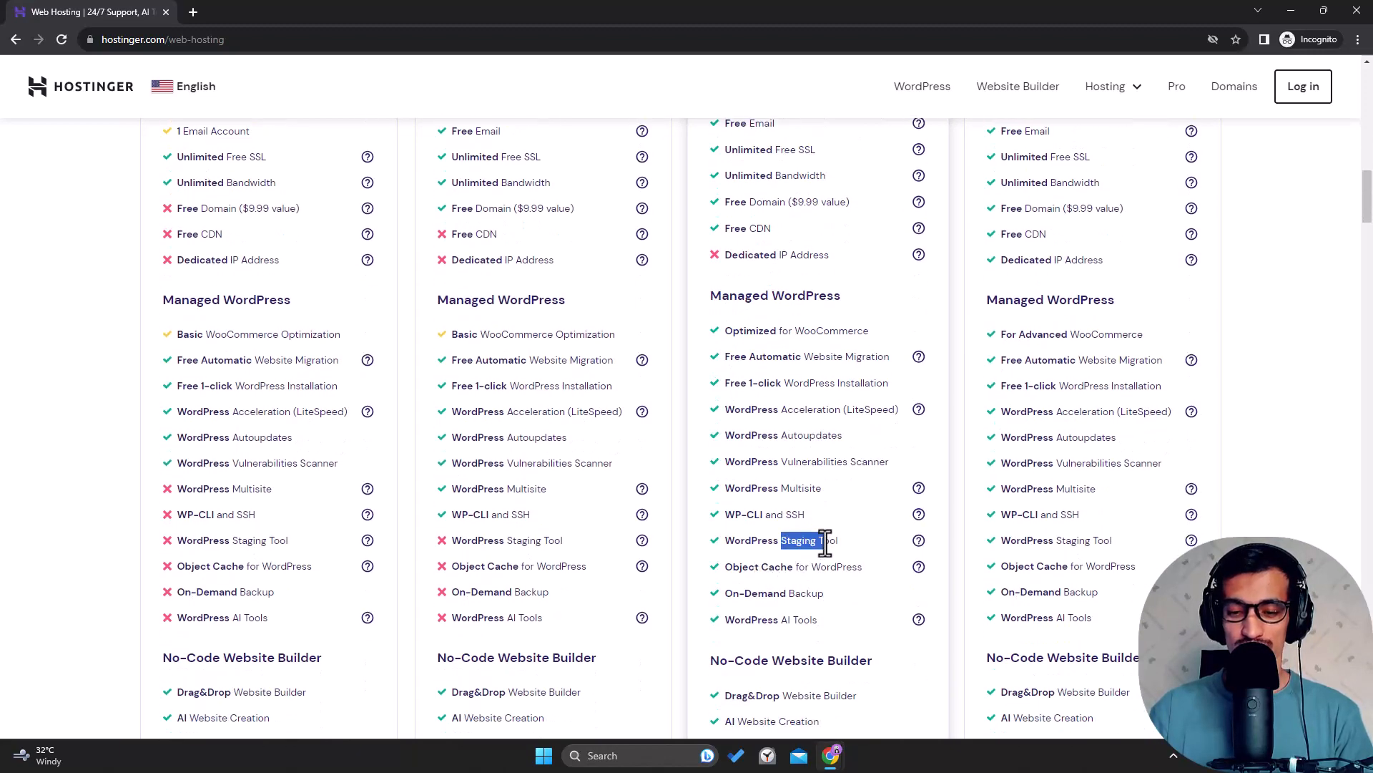
drag(761, 572, 780, 573)
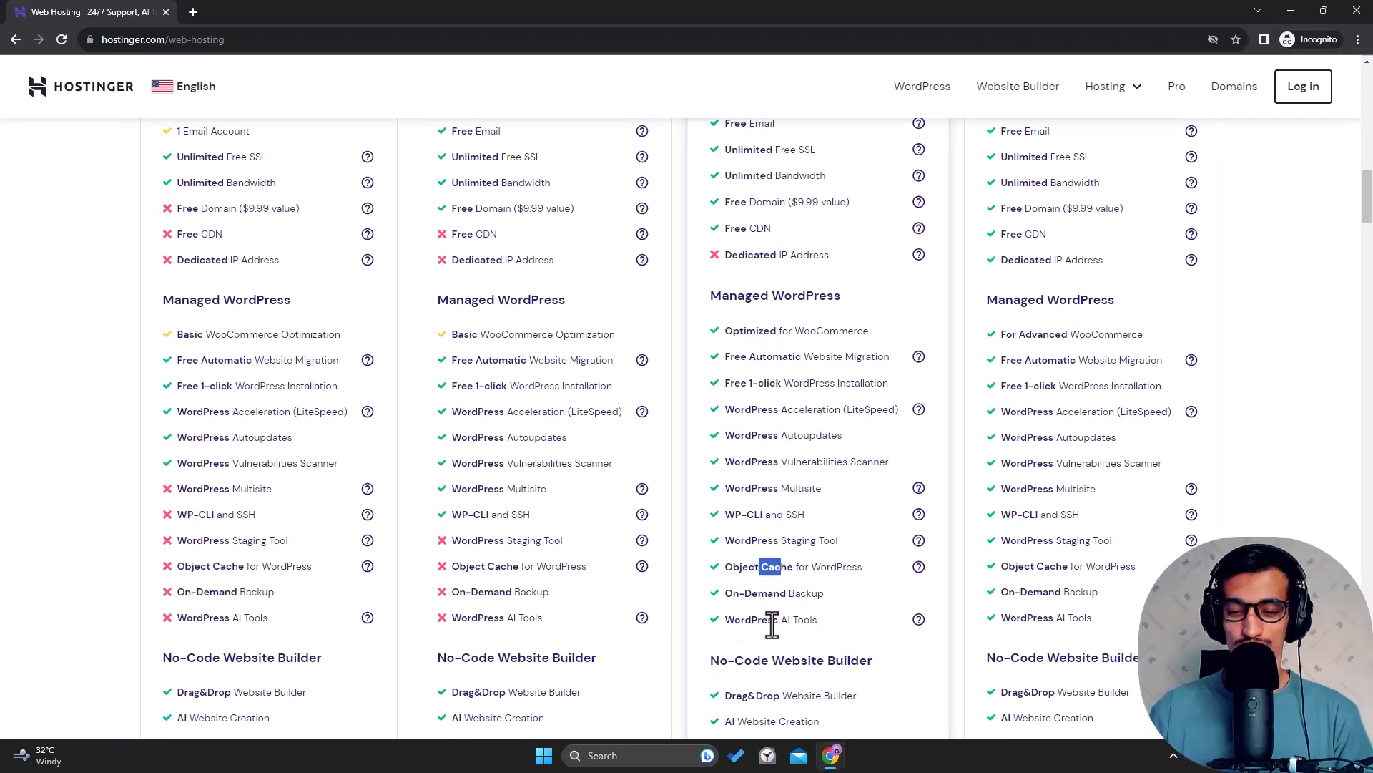
drag(773, 619, 788, 621)
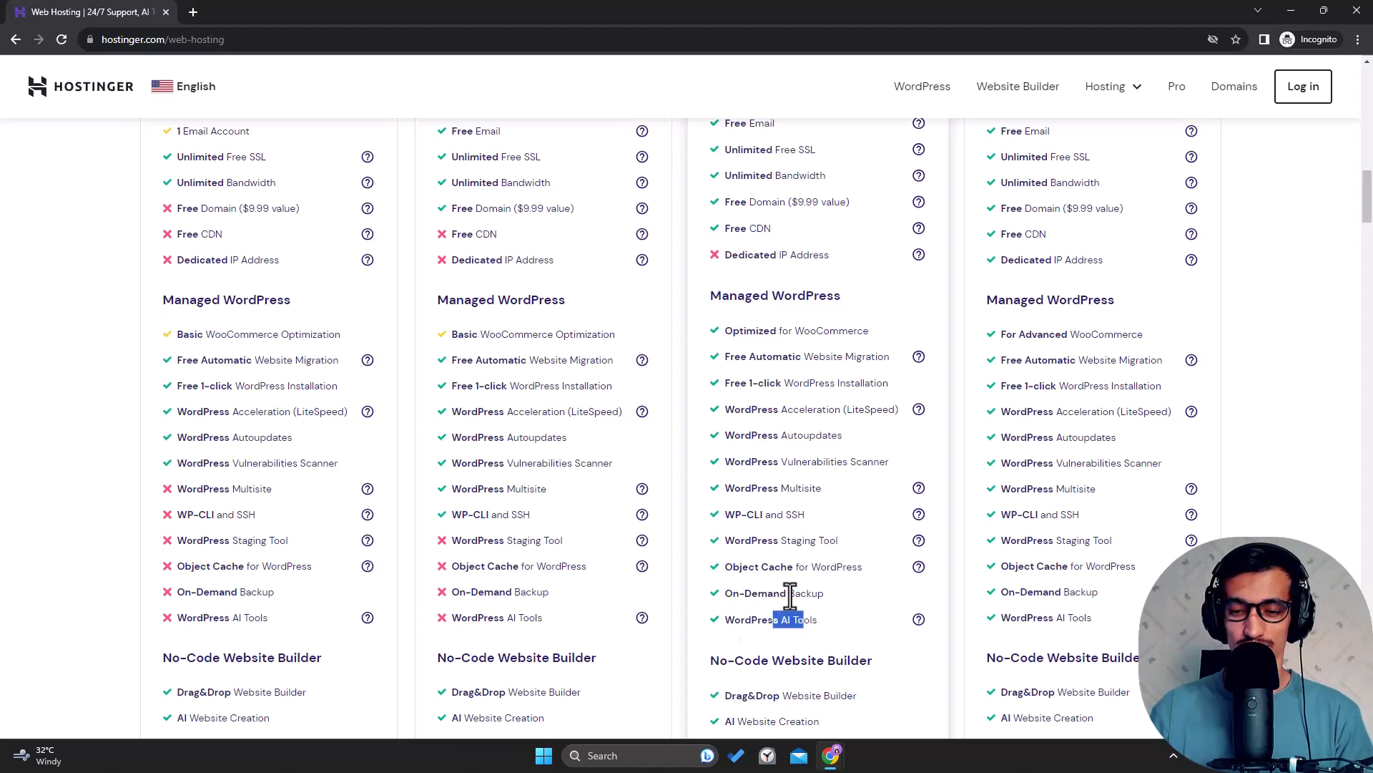
scroll(758, 460, up, 1)
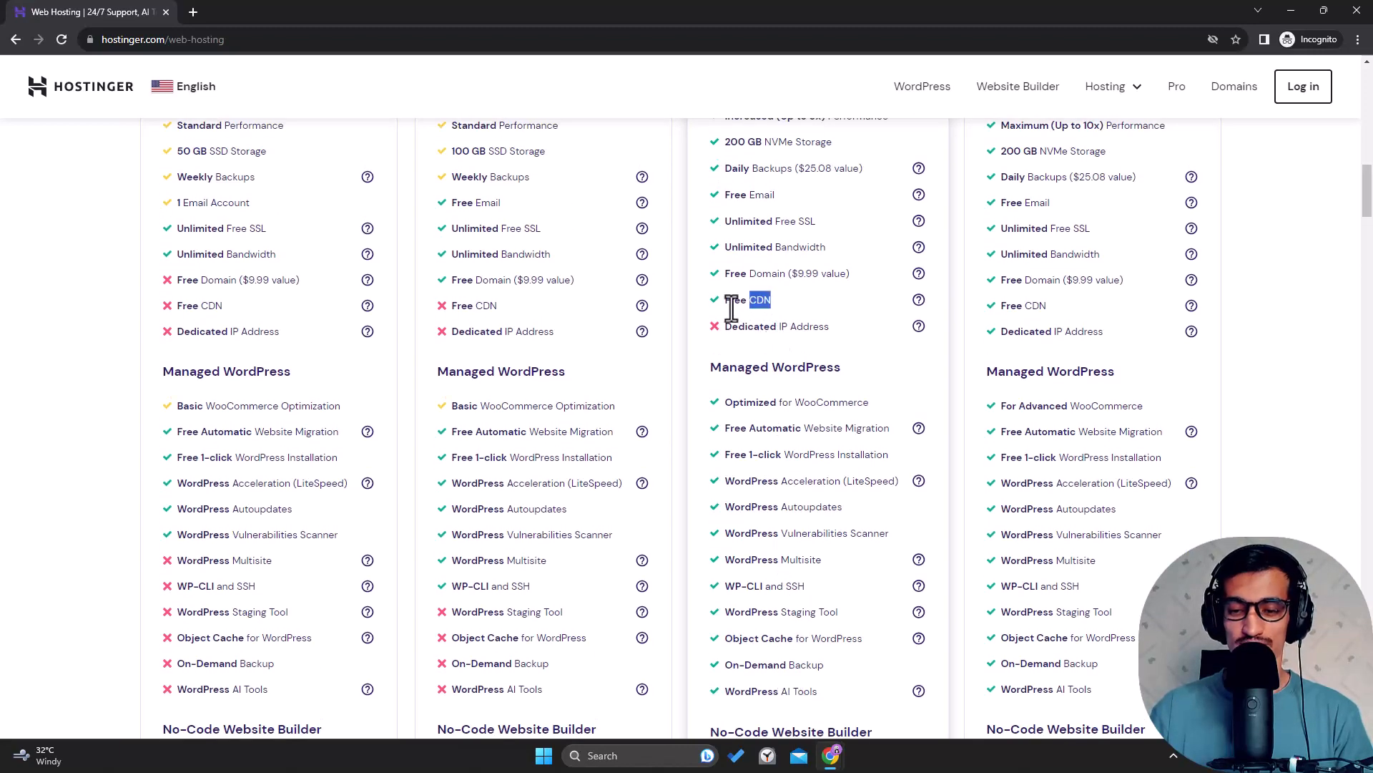
scroll(533, 329, up, 4)
scroll(484, 458, down, 1)
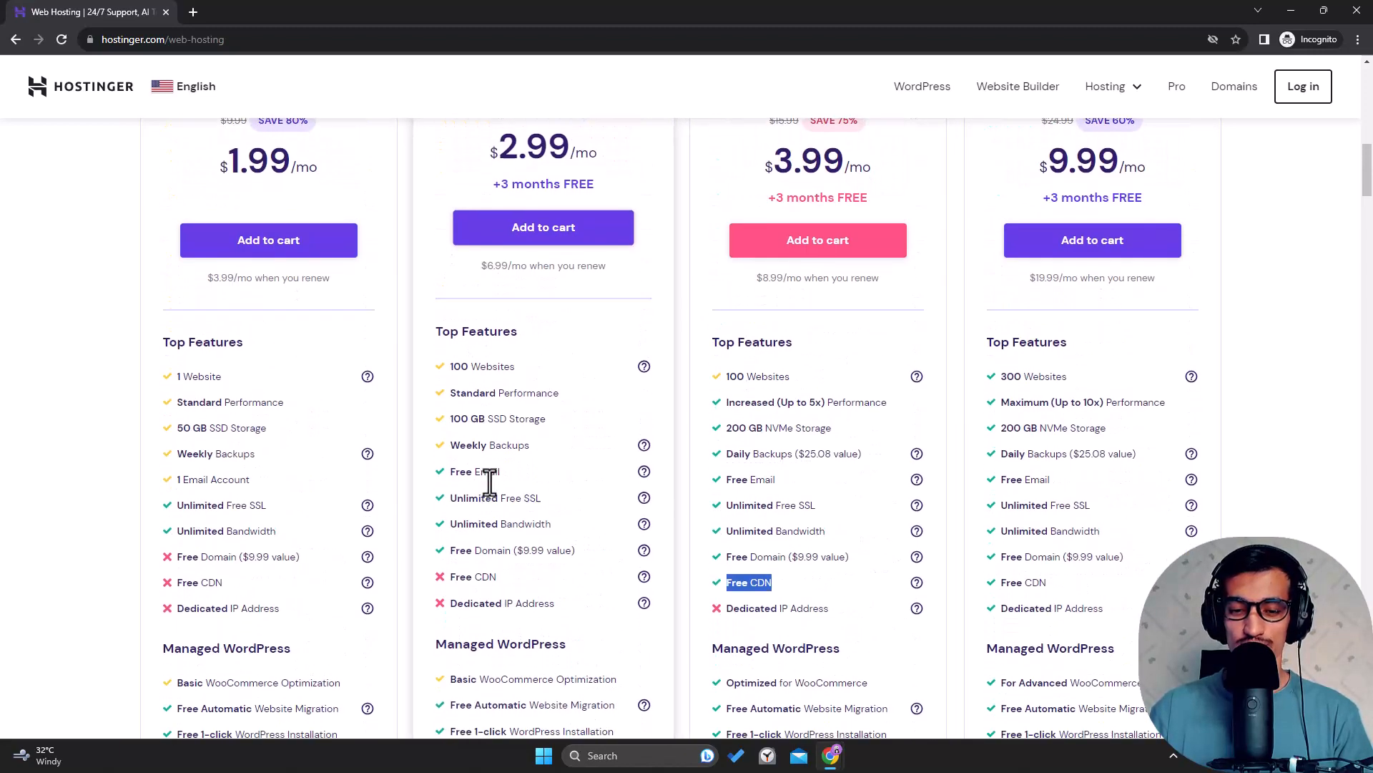
Compare the Premium and Business plans' prices, storage type and performance level.
scroll(469, 444, up, 2)
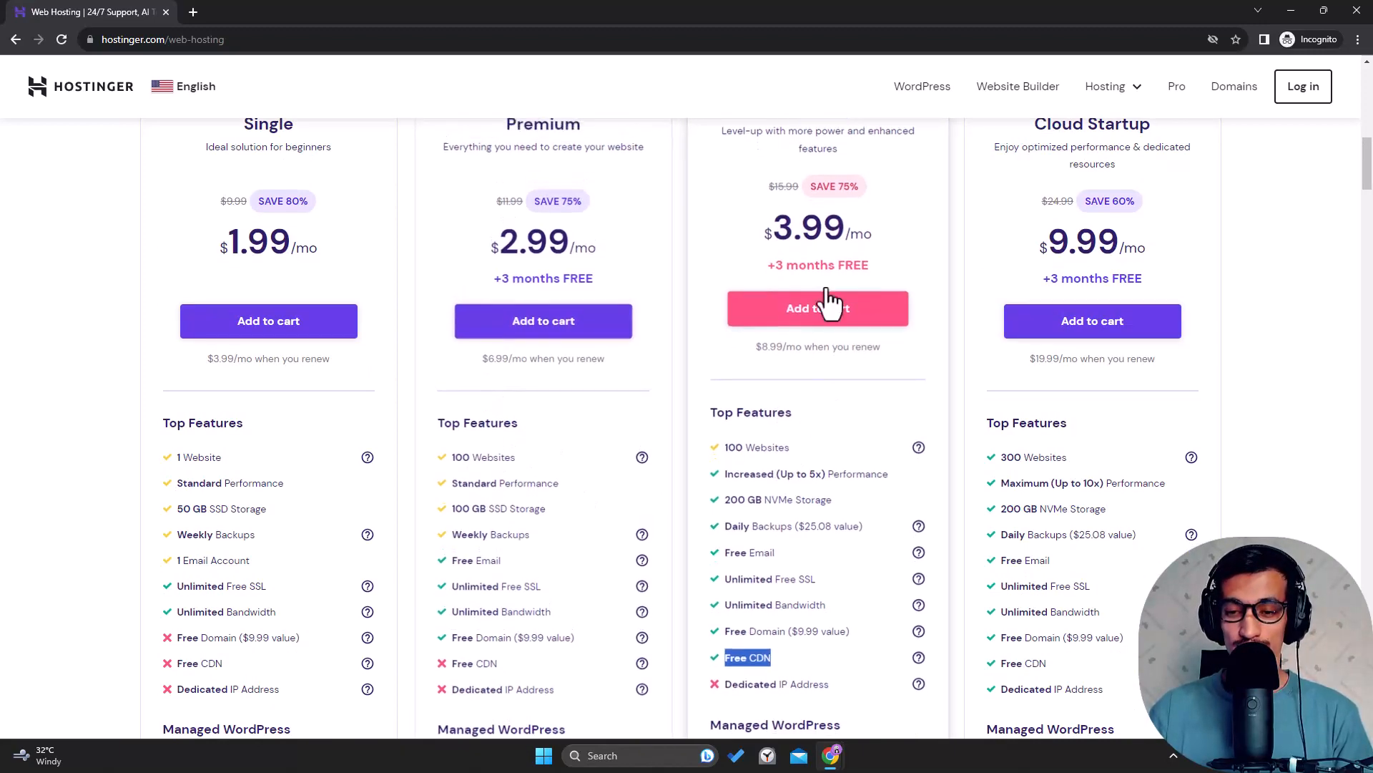
scroll(832, 263, up, 1)
scroll(773, 299, down, 1)
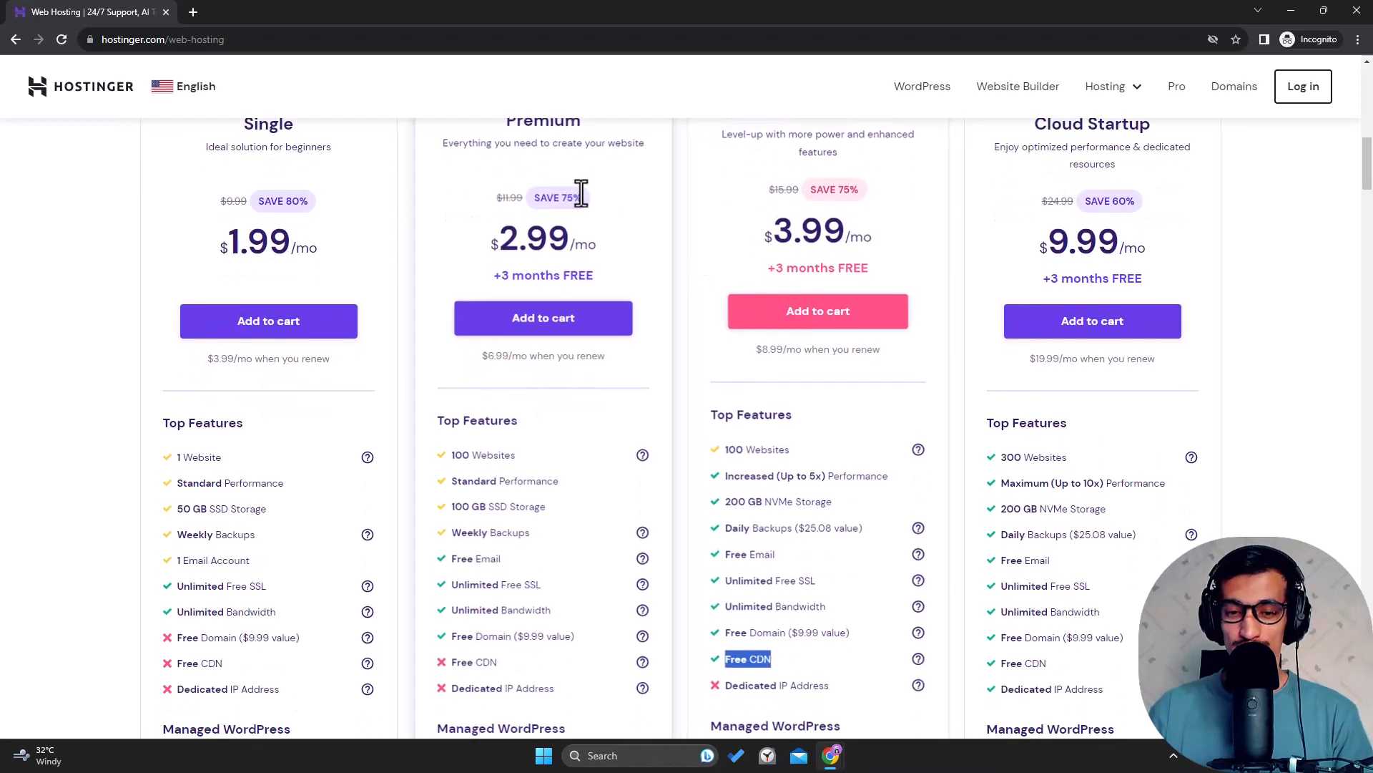
scroll(582, 215, up, 2)
scroll(643, 329, down, 2)
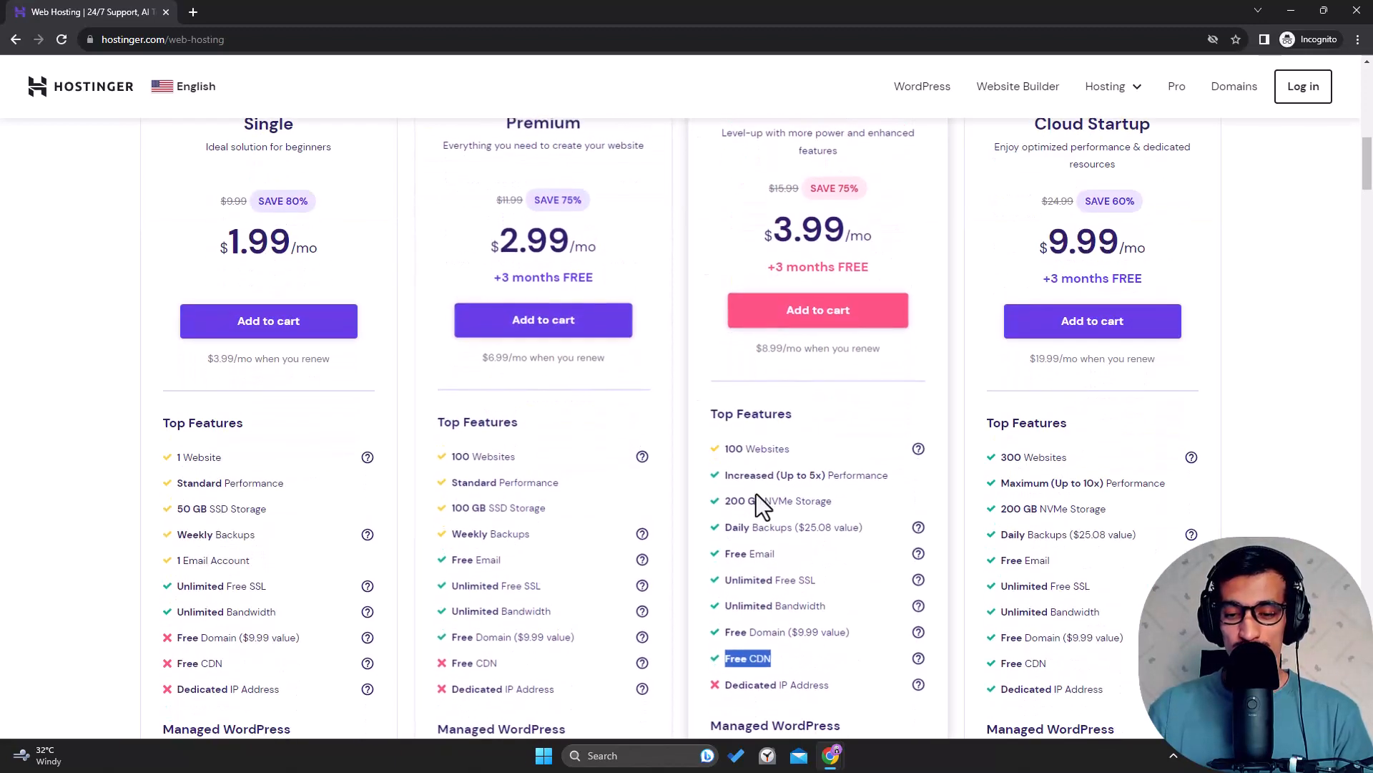
drag(792, 499, 773, 504)
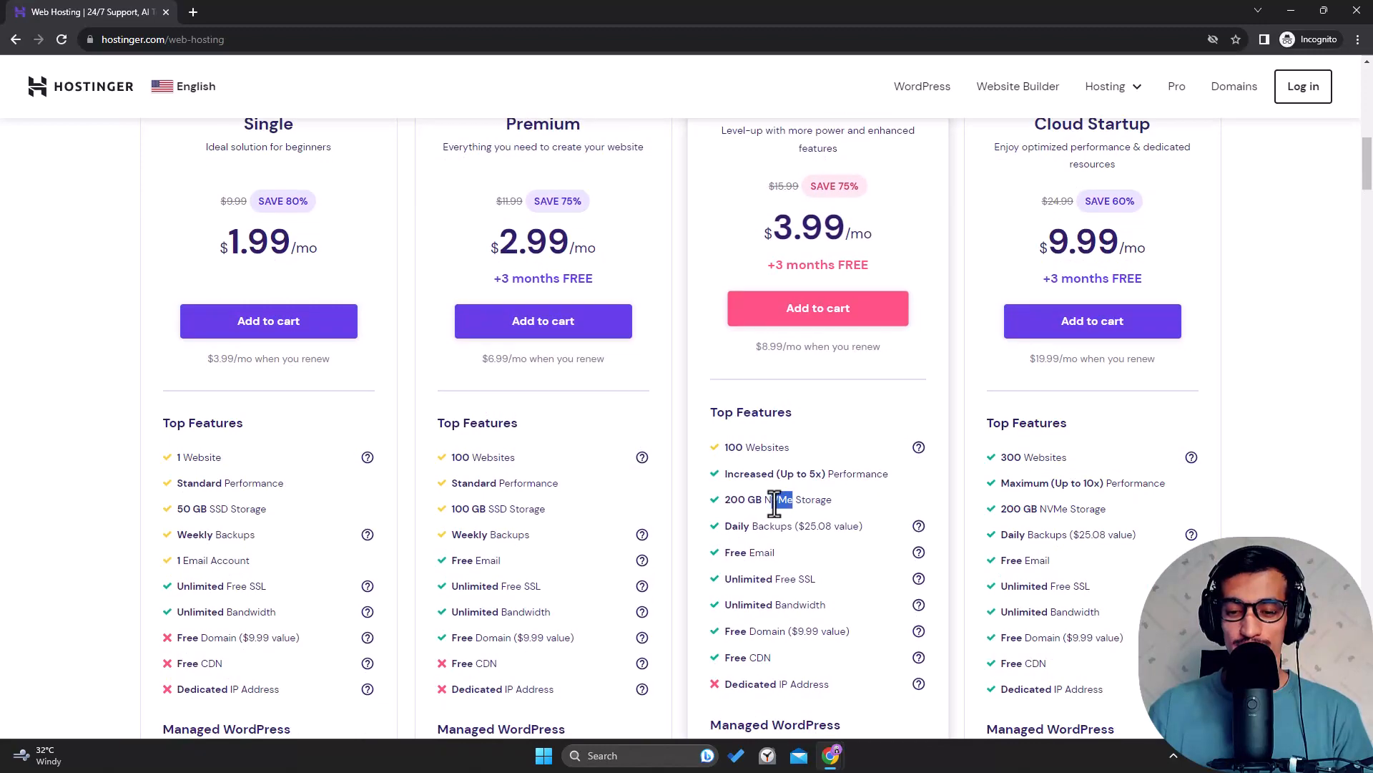
scroll(817, 444, up, 3)
scroll(819, 322, down, 3)
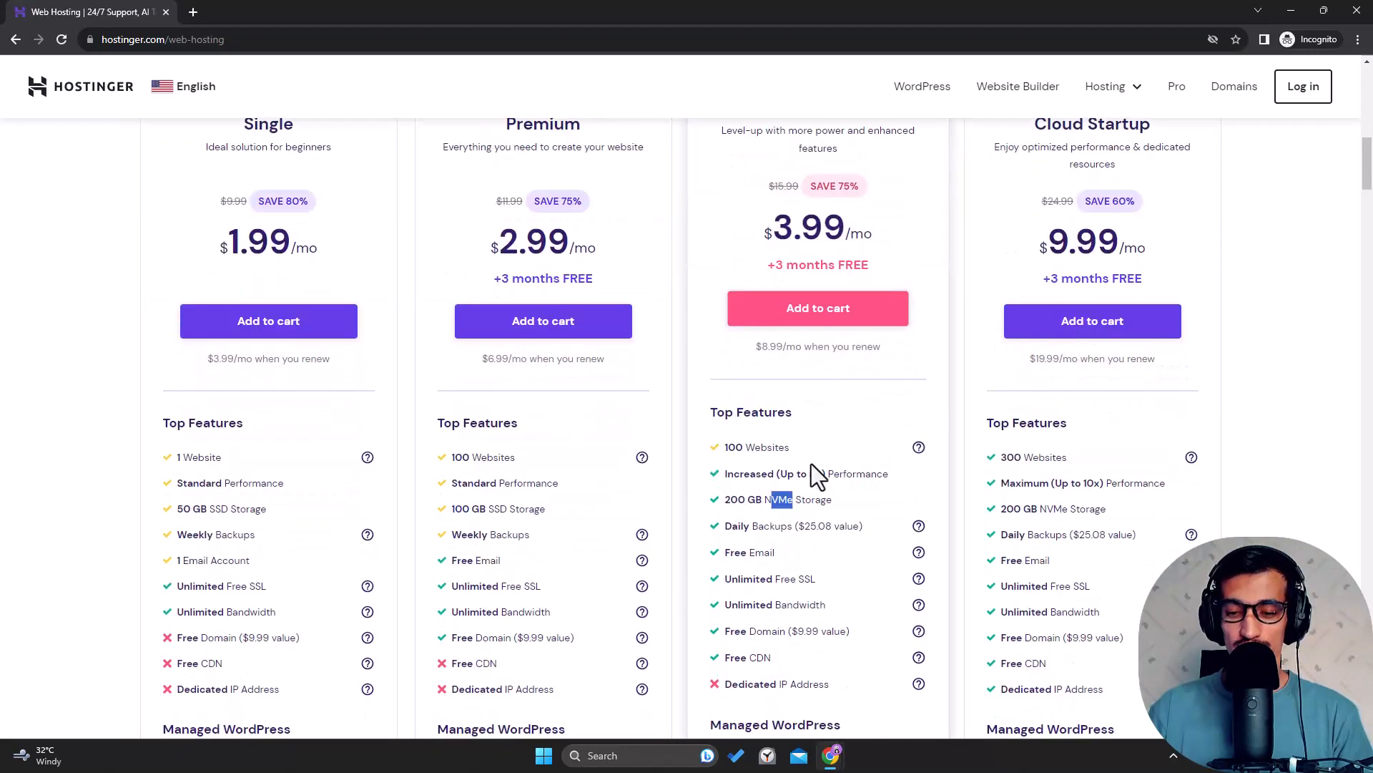
drag(820, 472, 790, 475)
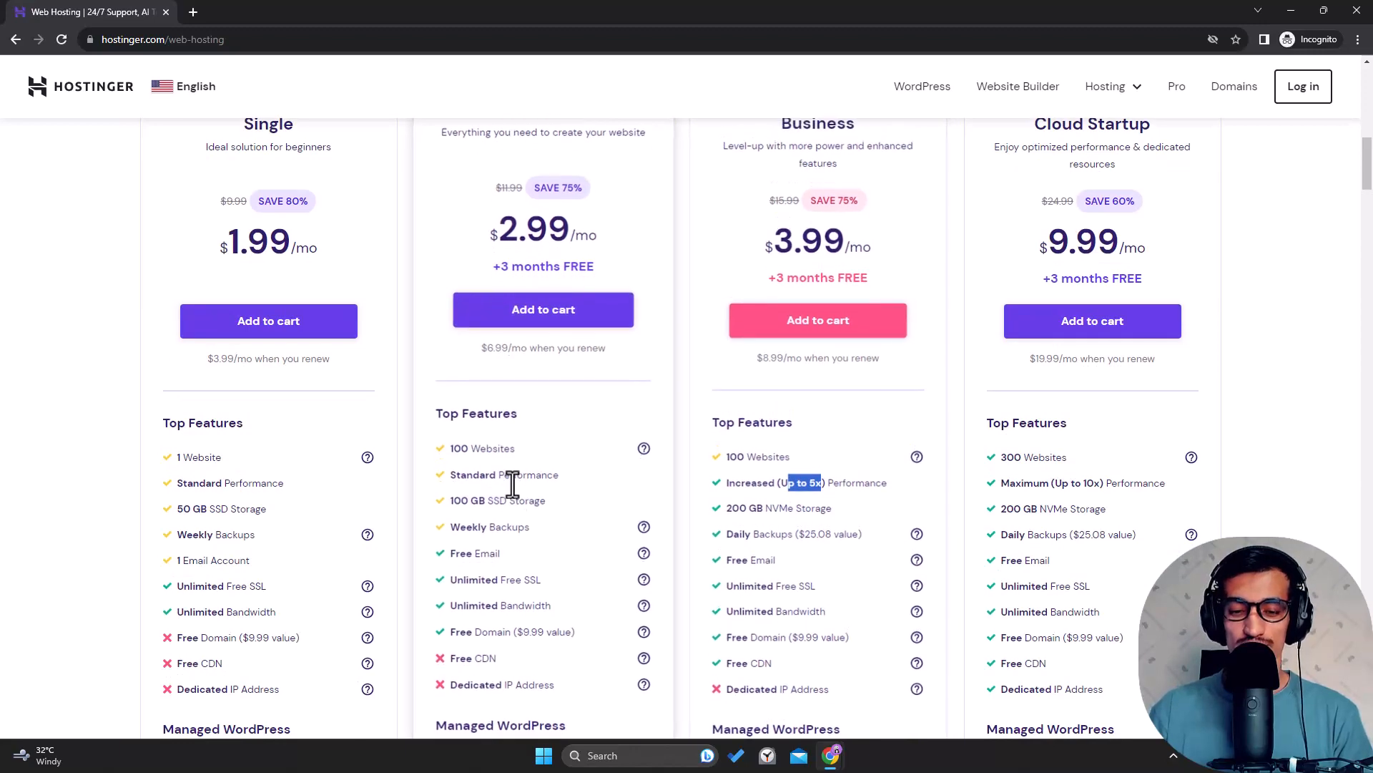
scroll(501, 465, up, 2)
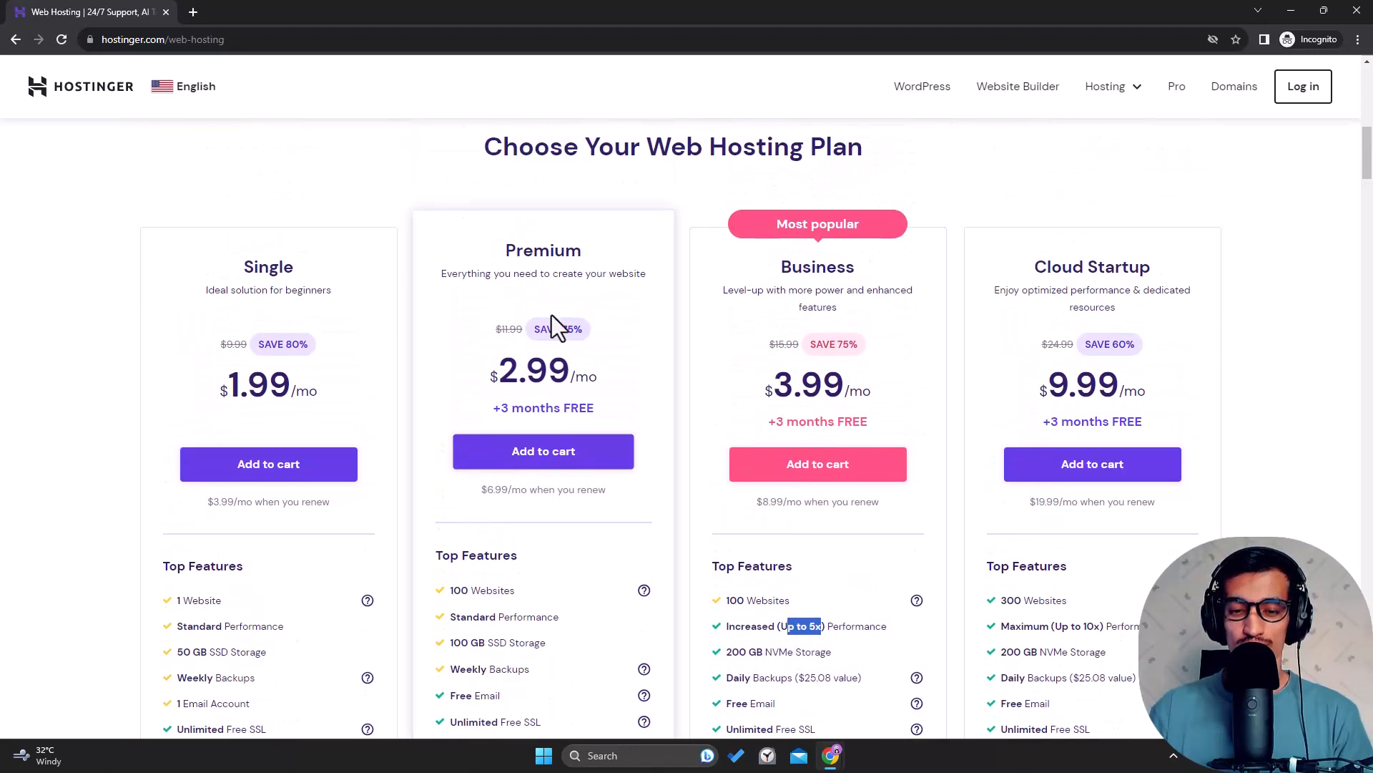
scroll(551, 324, down, 2)
scroll(547, 433, down, 1)
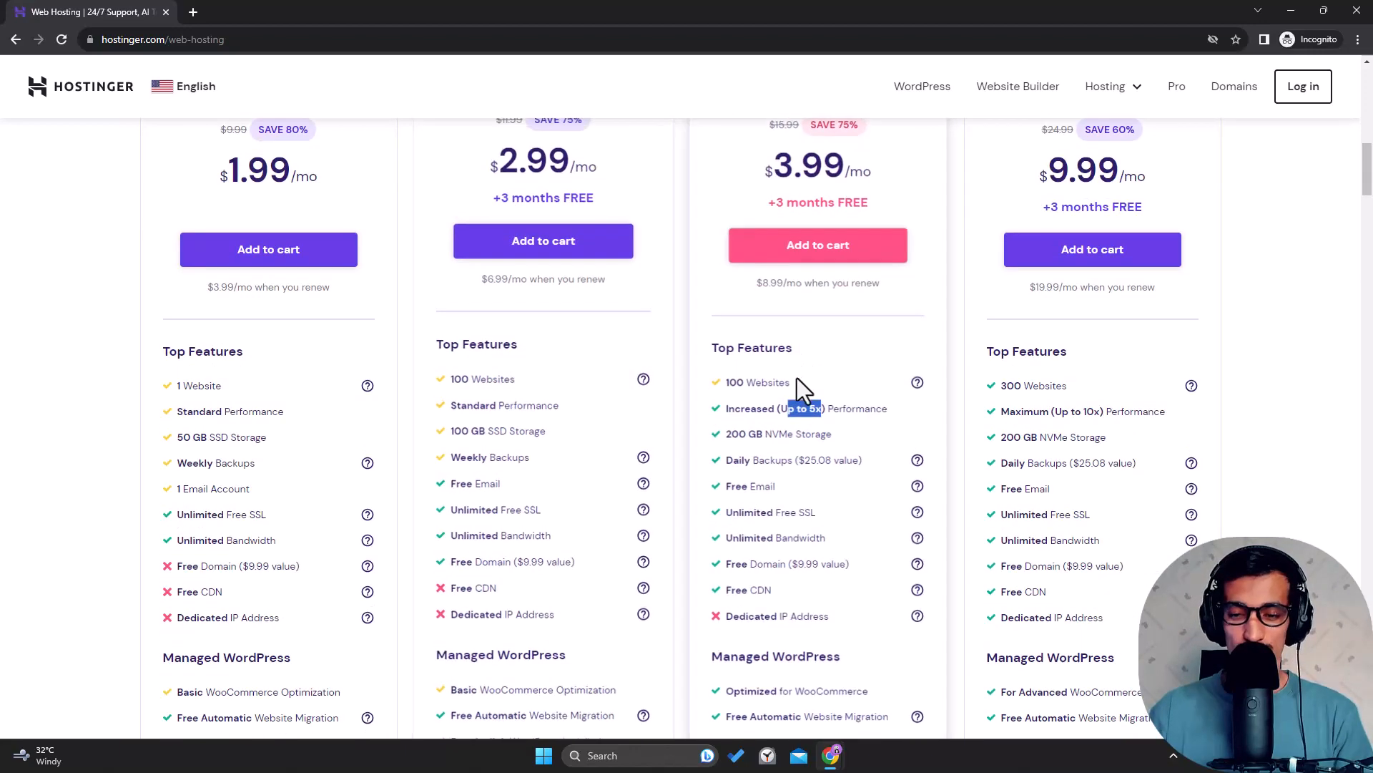
scroll(797, 378, up, 2)
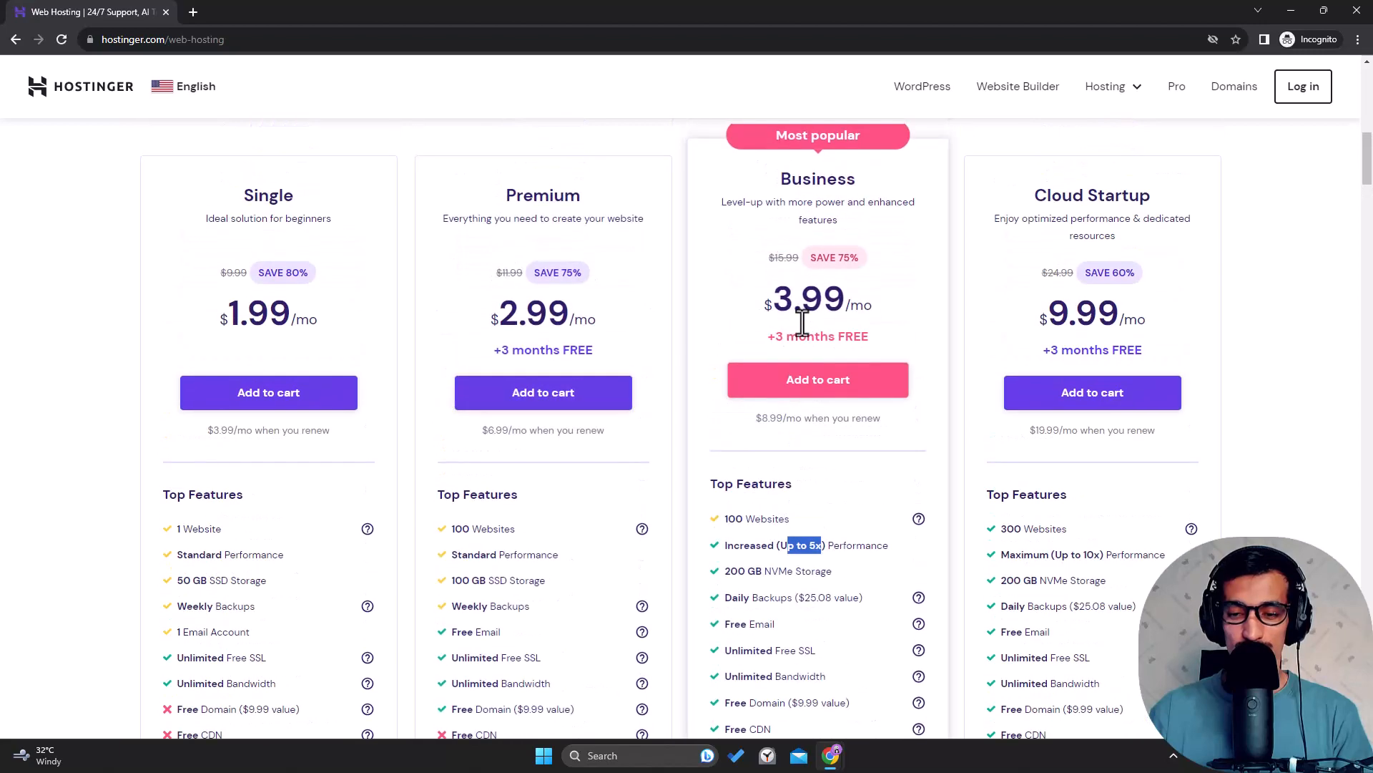
Add the Business web hosting plan to the cart and choose the 24-month billing period.
click(815, 386)
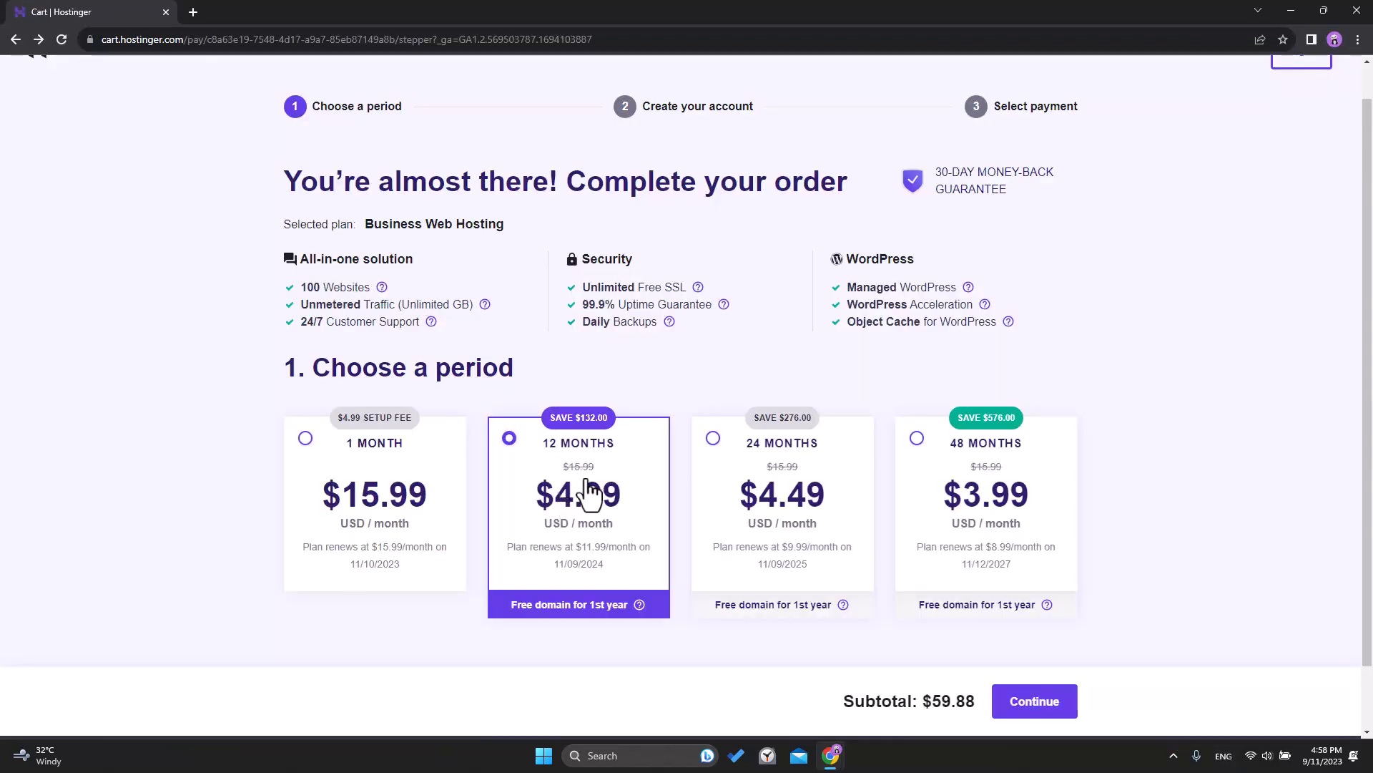
drag(531, 368, 466, 372)
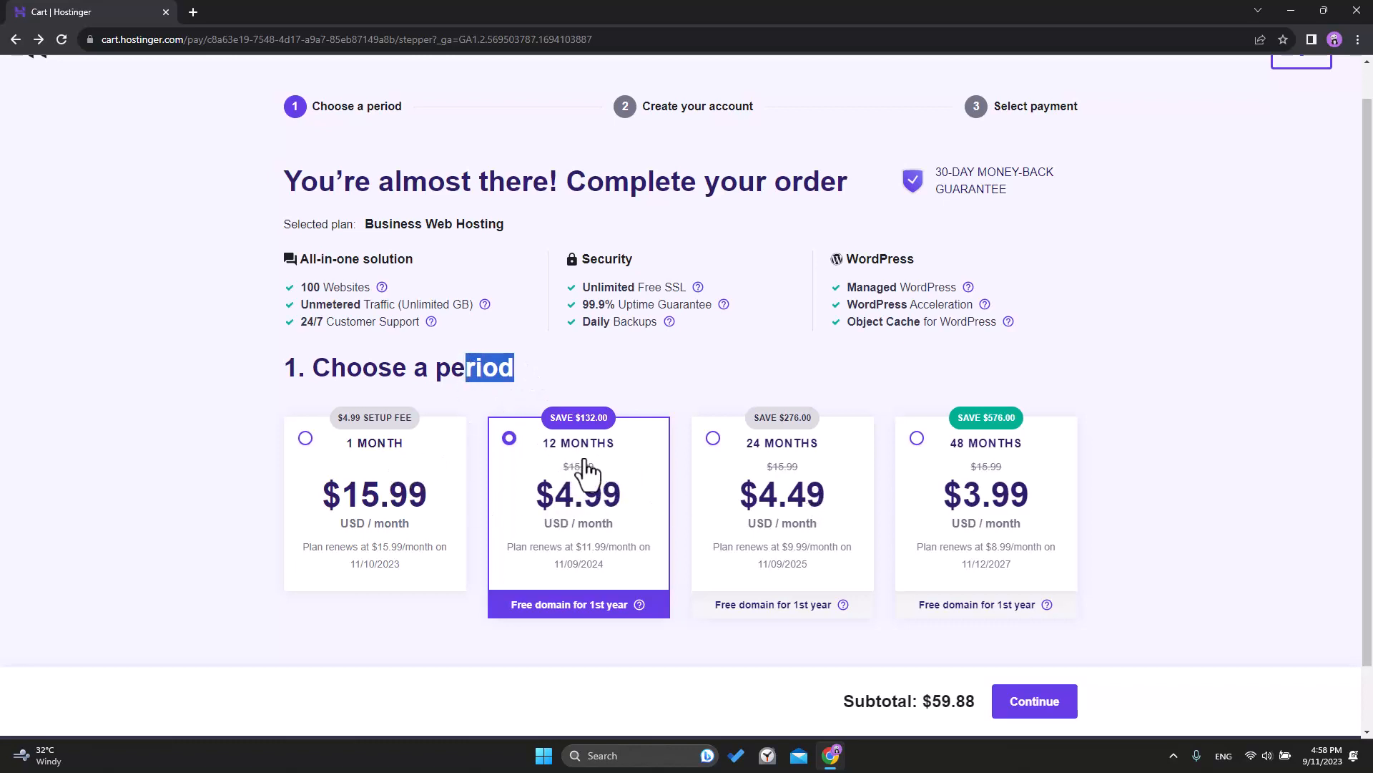
click(792, 475)
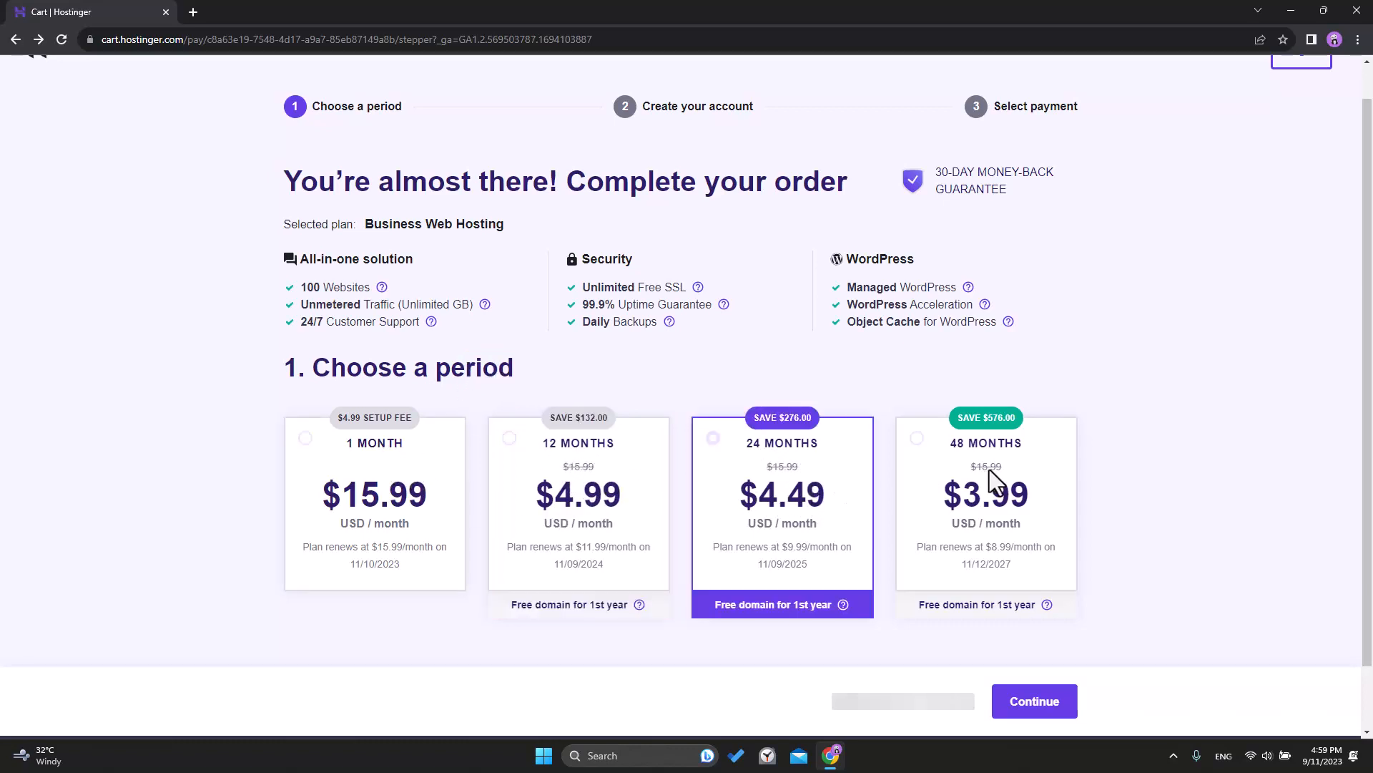
Compare the 12-month and 1-month billing periods, settle on 12 months, and continue to account creation.
click(587, 502)
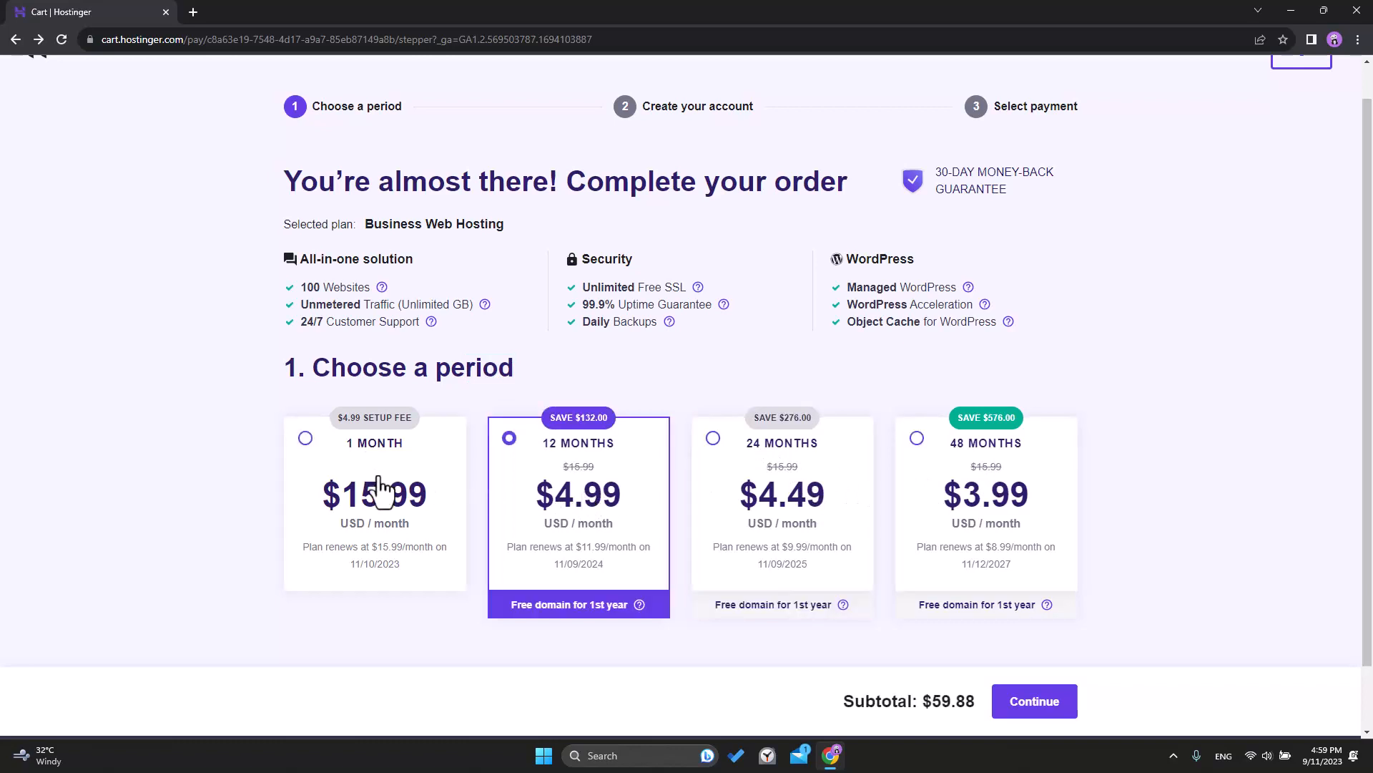
click(379, 477)
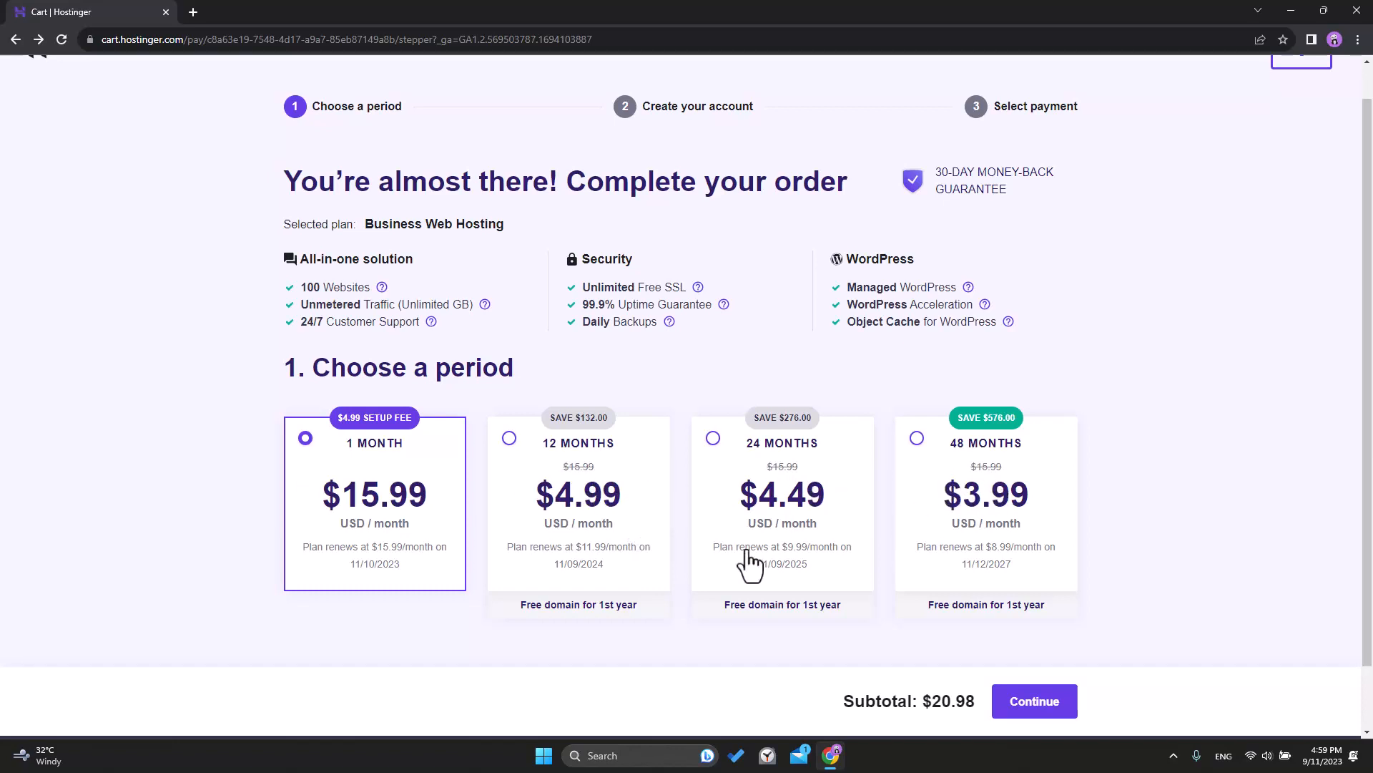
drag(835, 606, 726, 610)
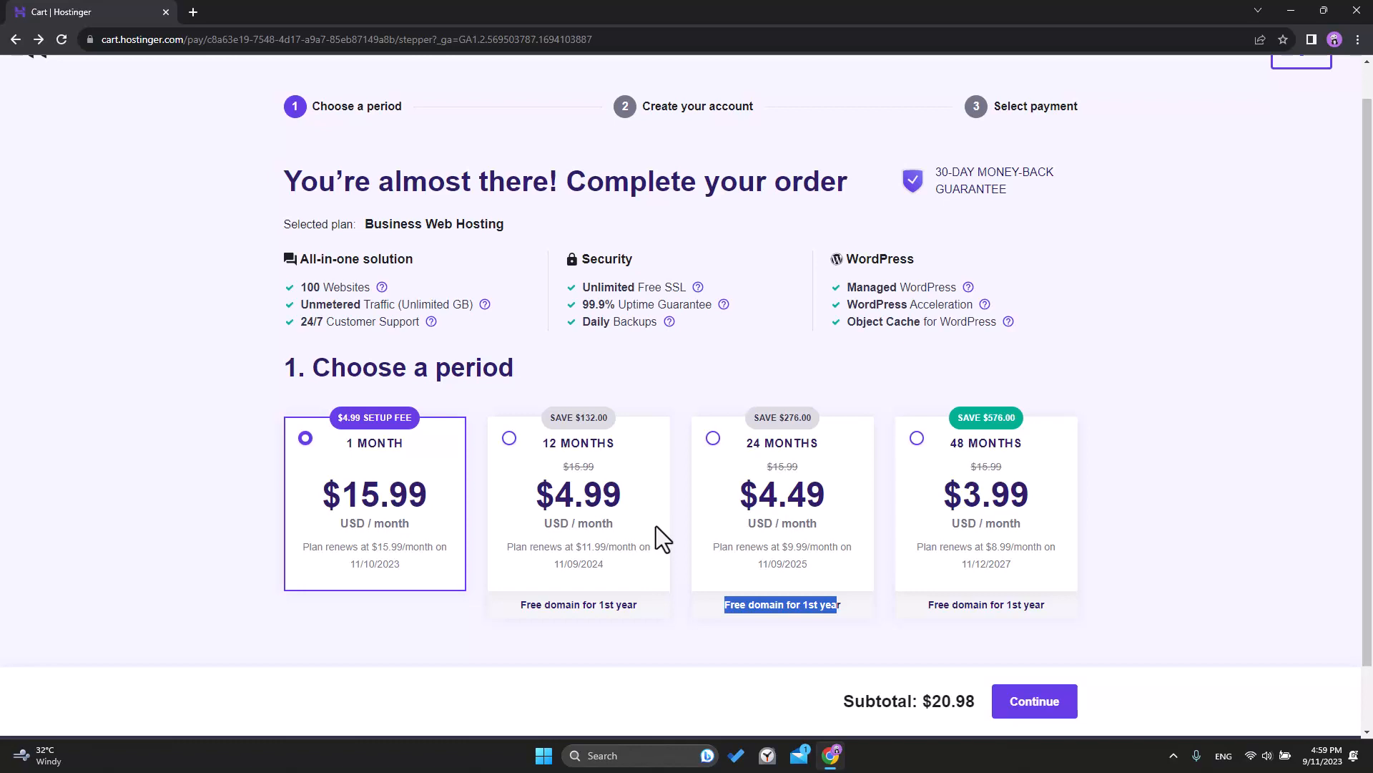
click(573, 500)
scroll(588, 487, down, 1)
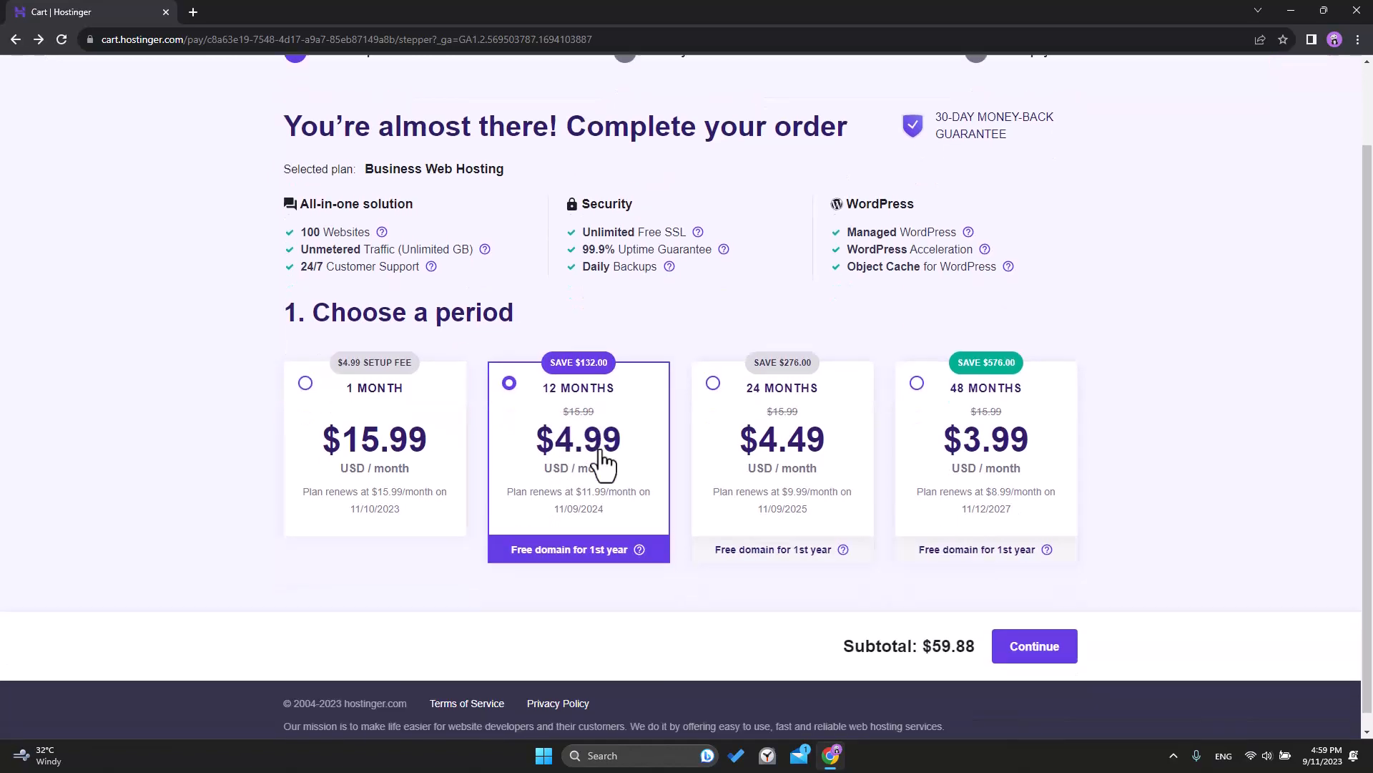
click(1033, 633)
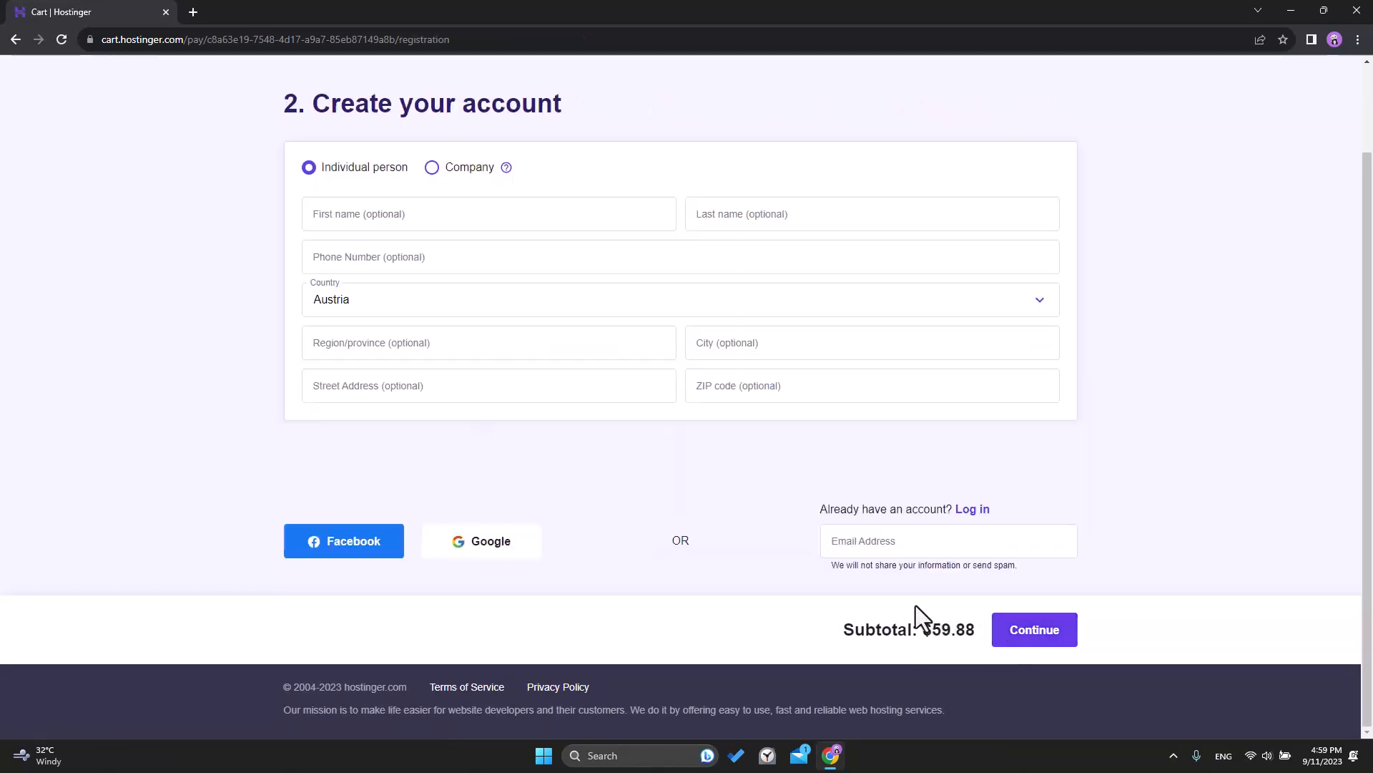
Enter the account's e-mail address, leave the optional name and phone fields blank, and continue to payment.
click(364, 218)
click(368, 257)
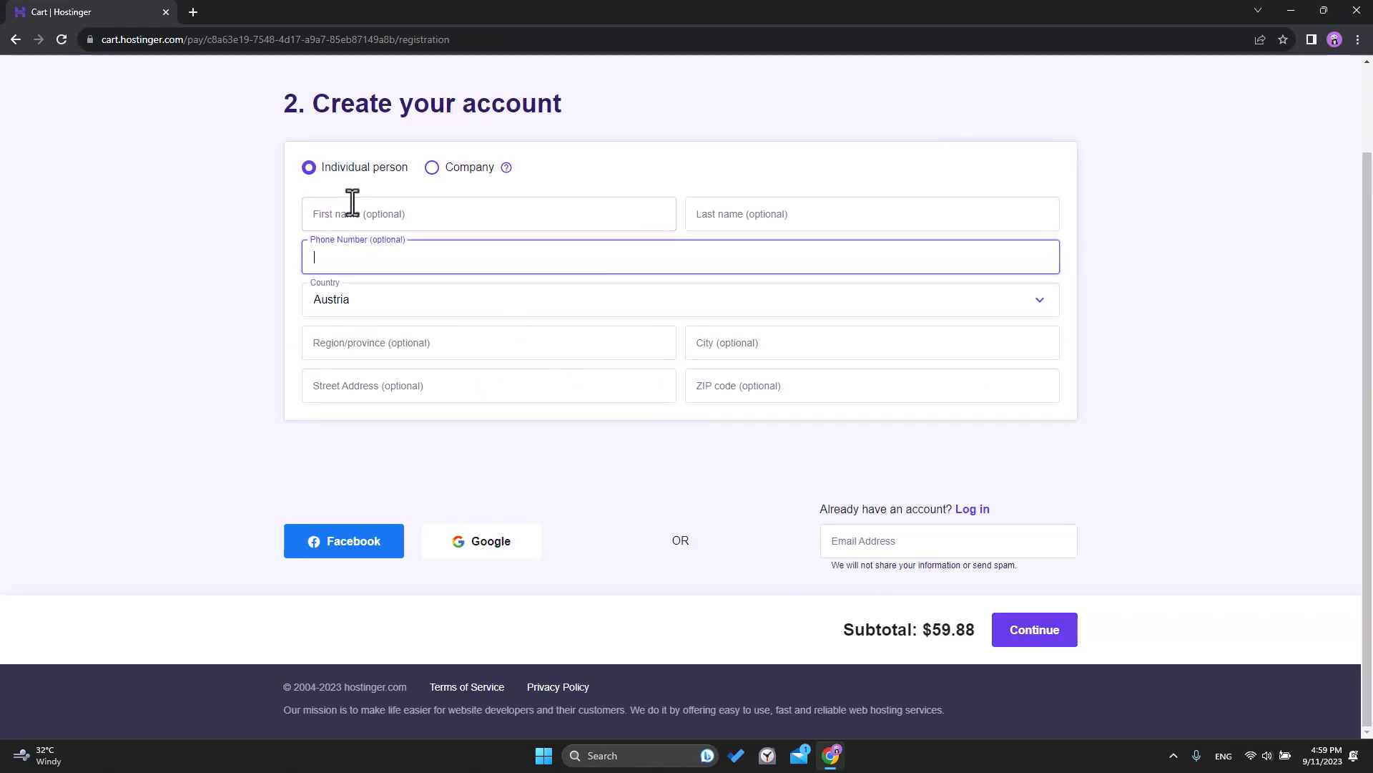
click(354, 222)
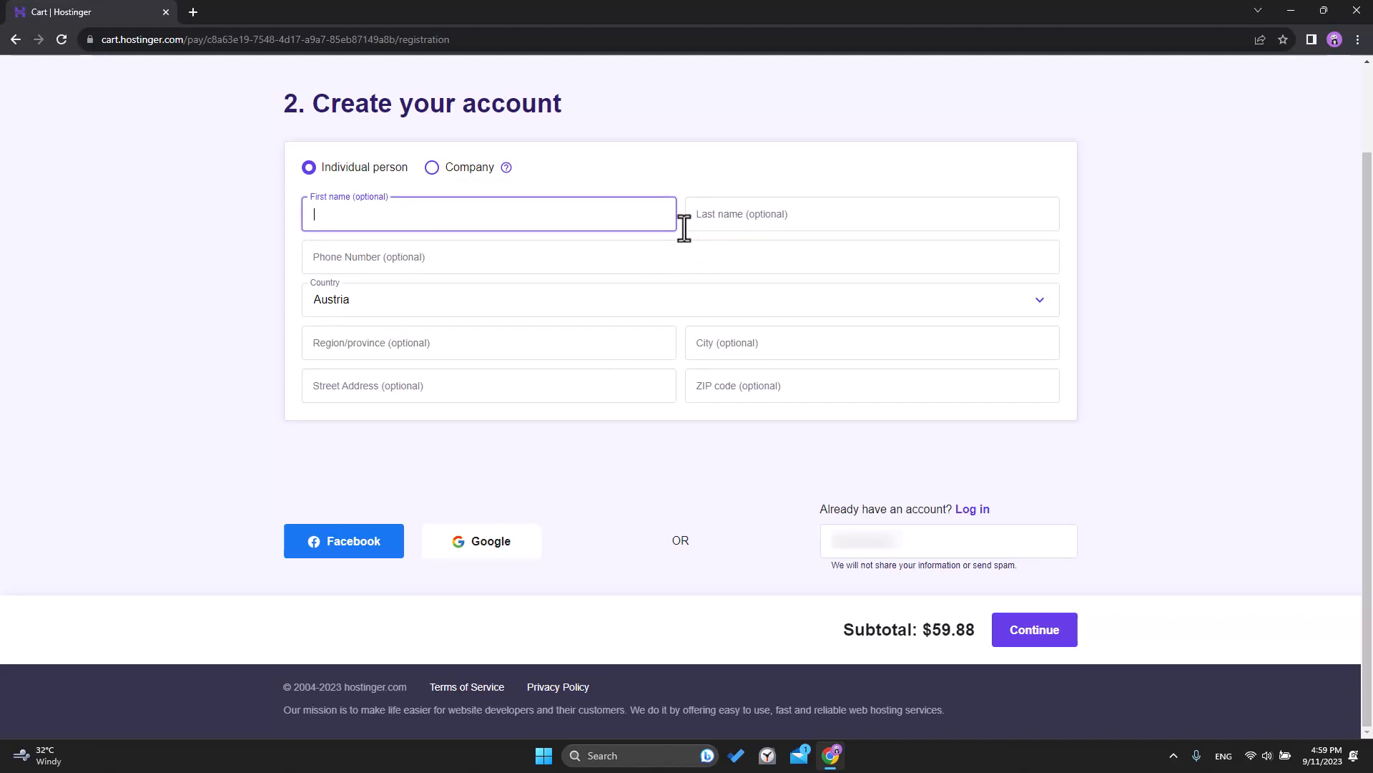
click(419, 259)
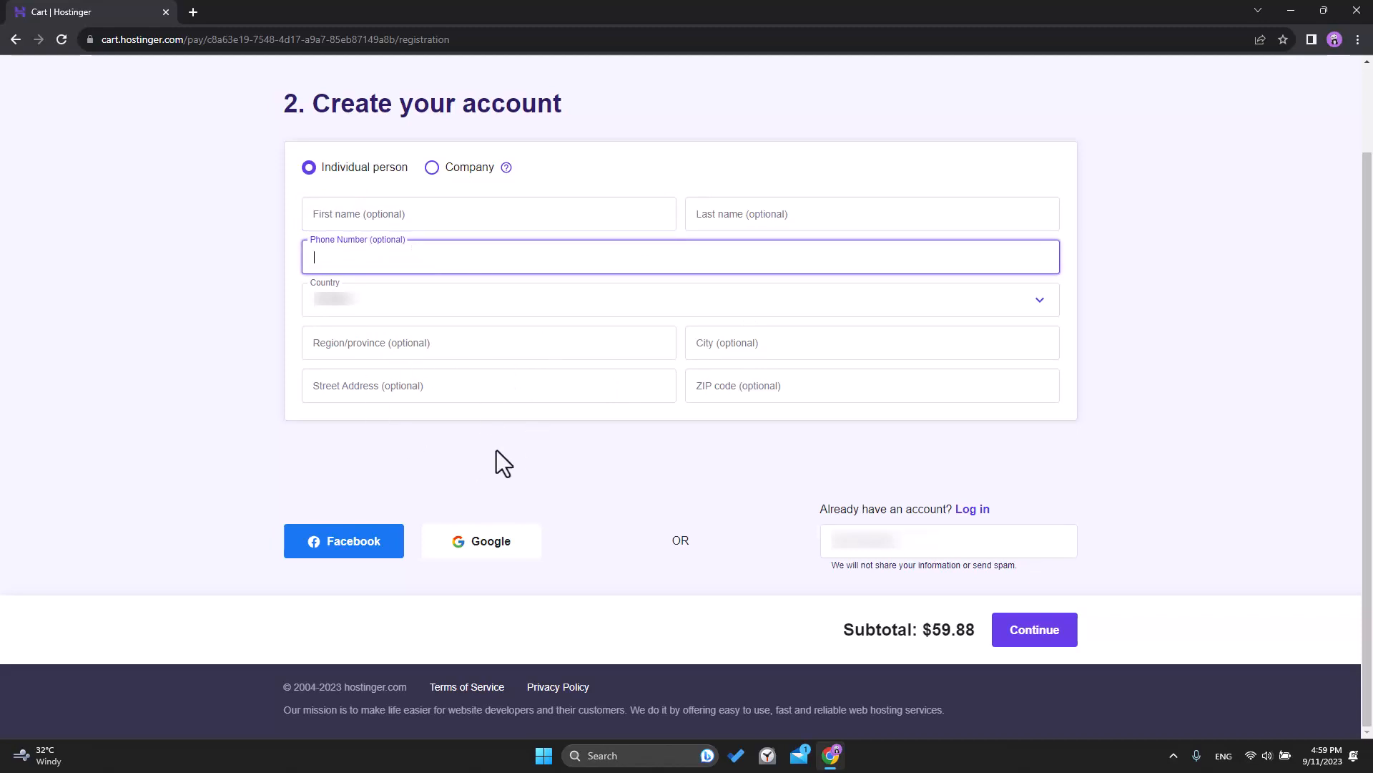
click(874, 552)
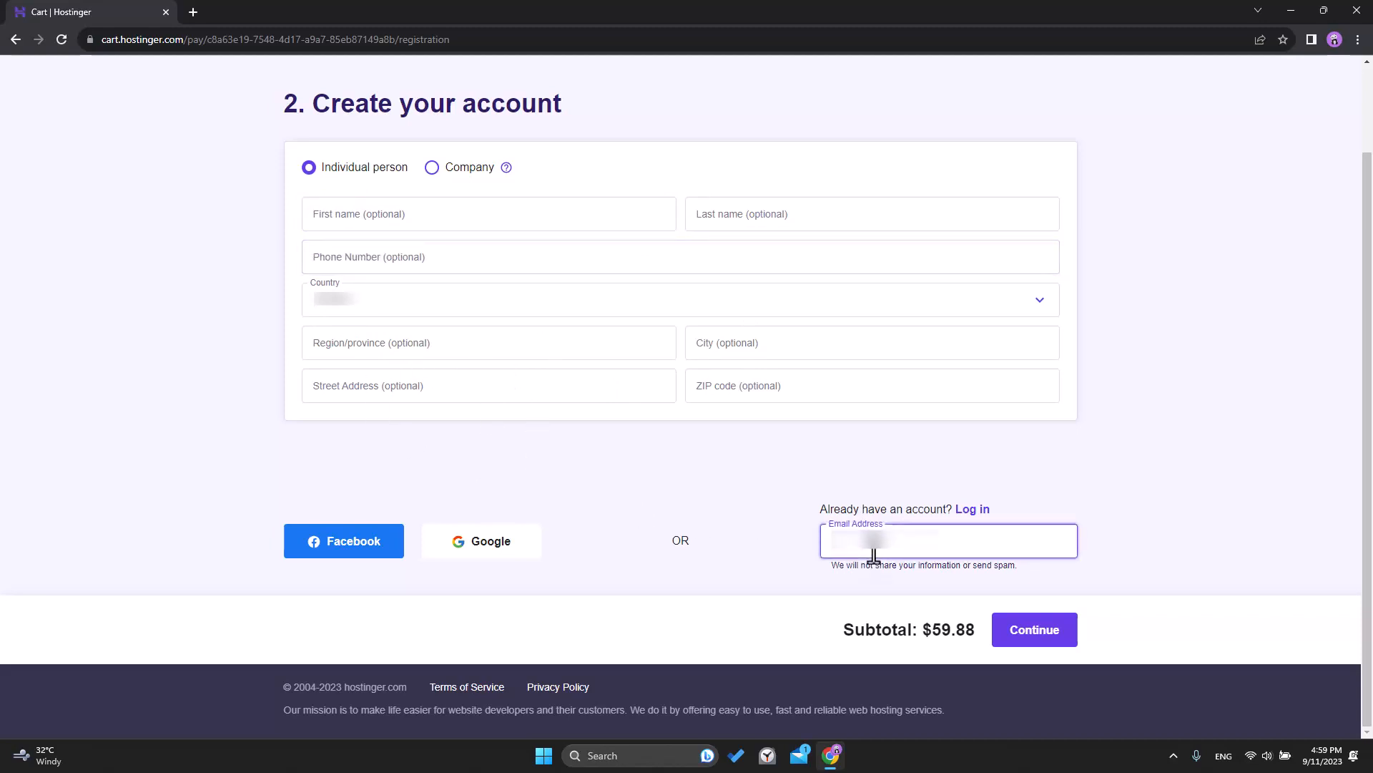
text(****@gmail.com)
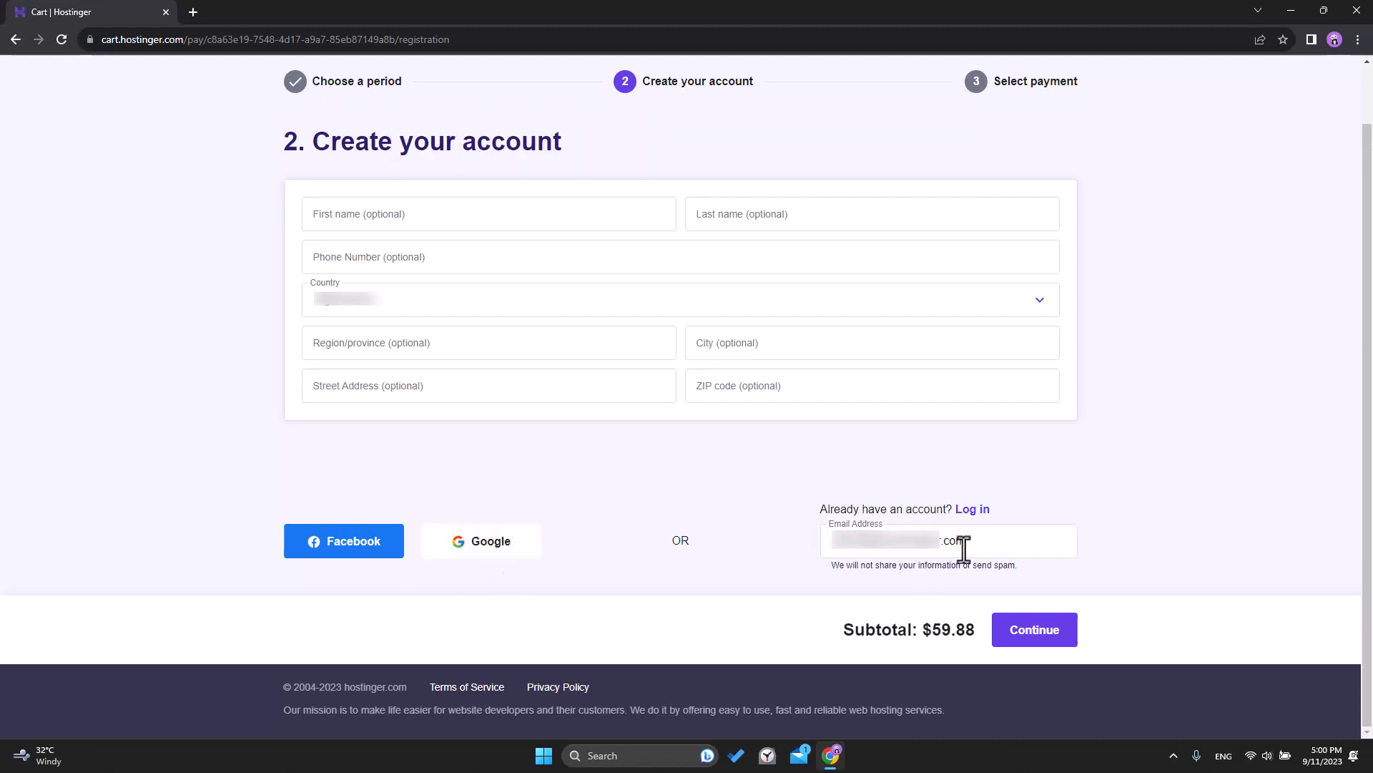
drag(963, 548, 879, 561)
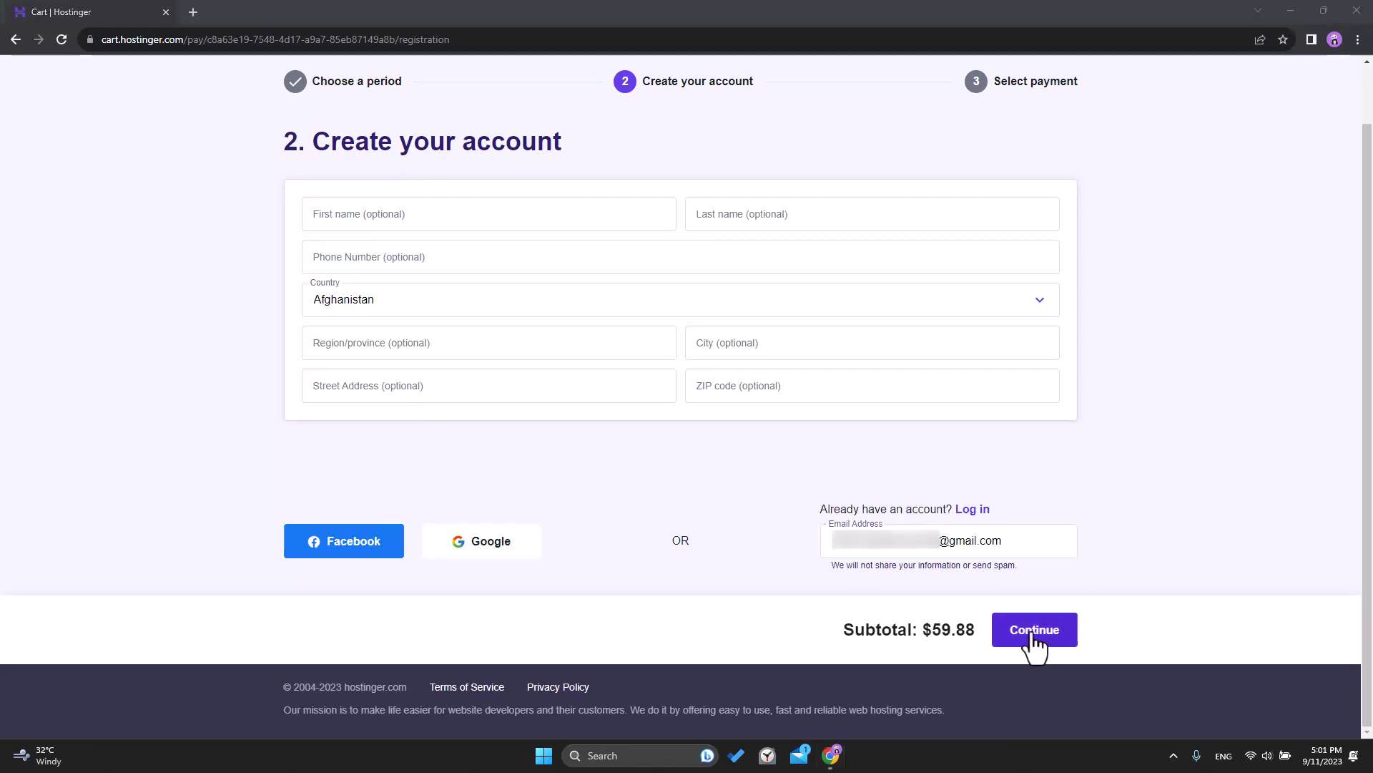
click(1031, 632)
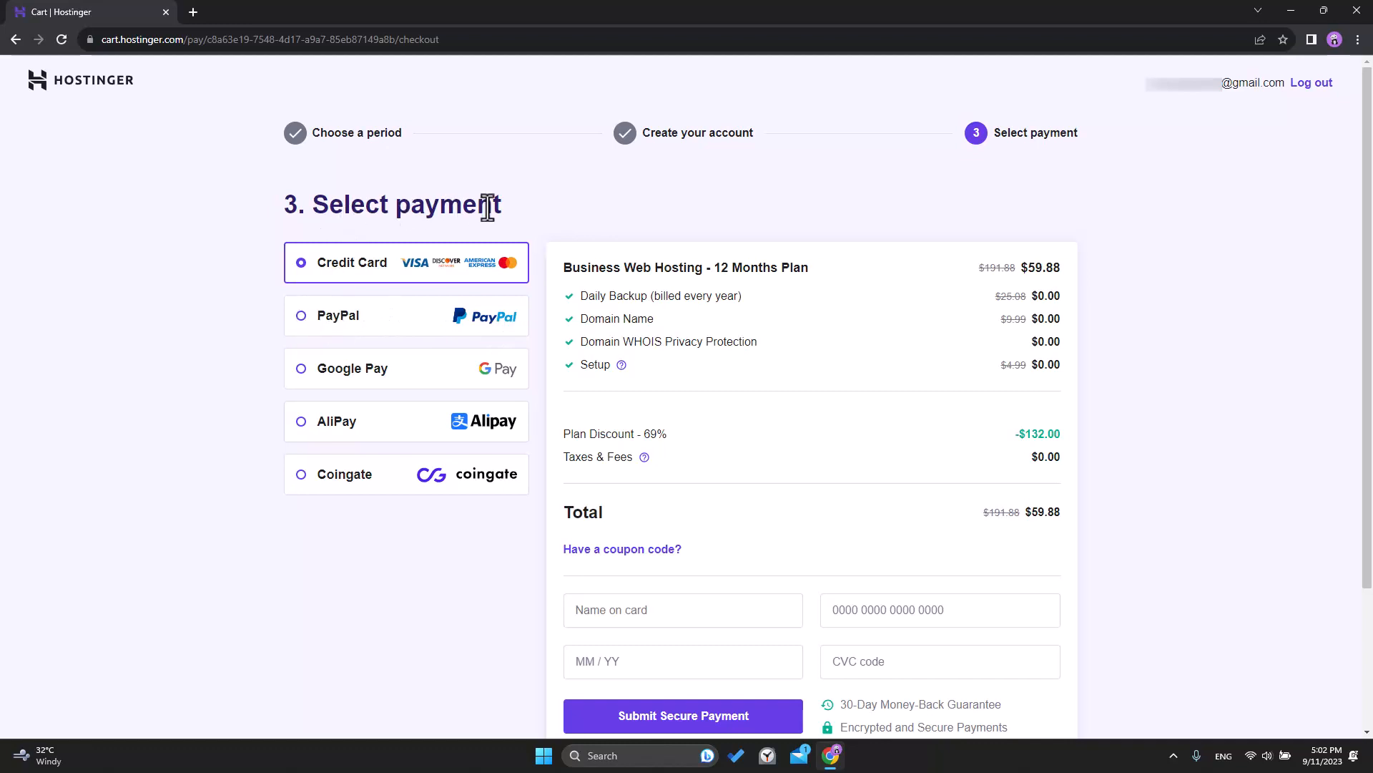
Submit the credit card payment for the 12-month Business plan and choose the PayPal app to approve it.
drag(502, 206, 426, 207)
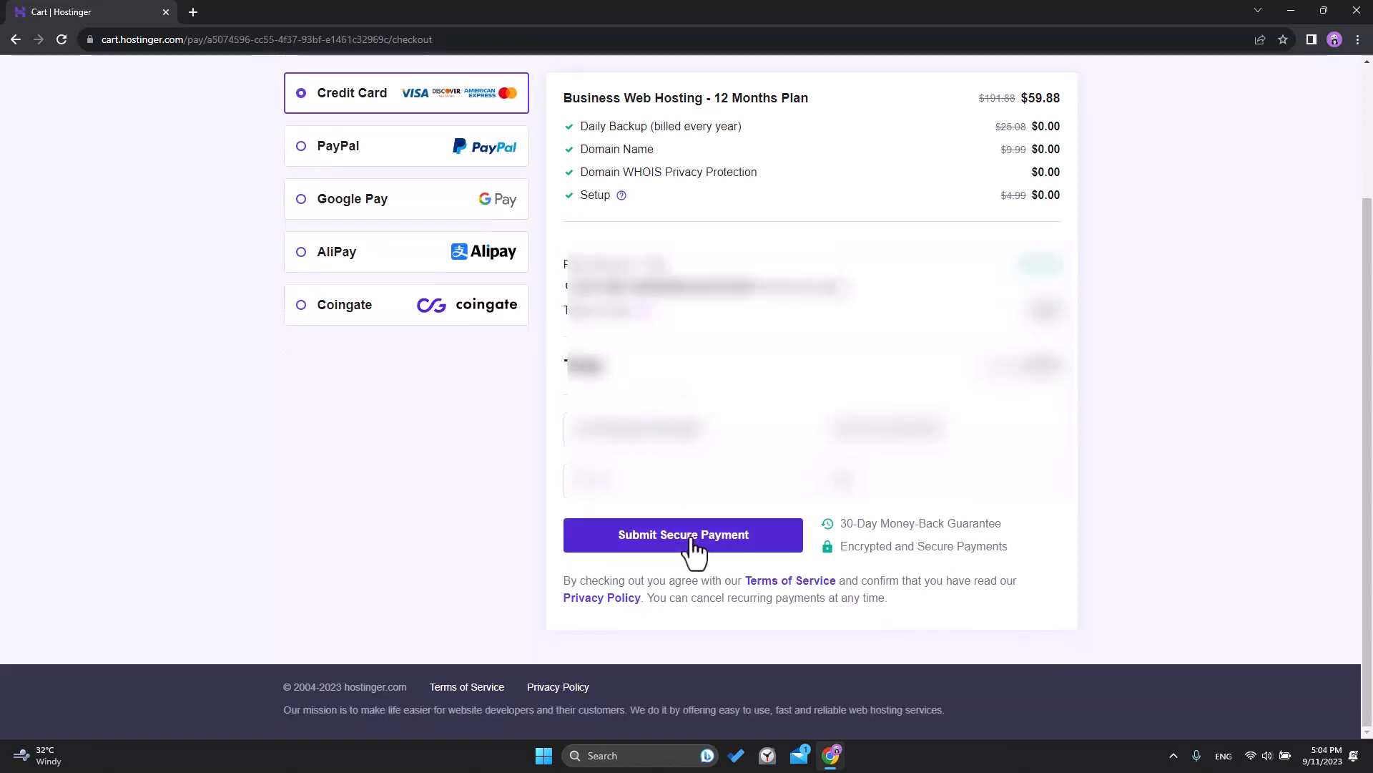
click(693, 543)
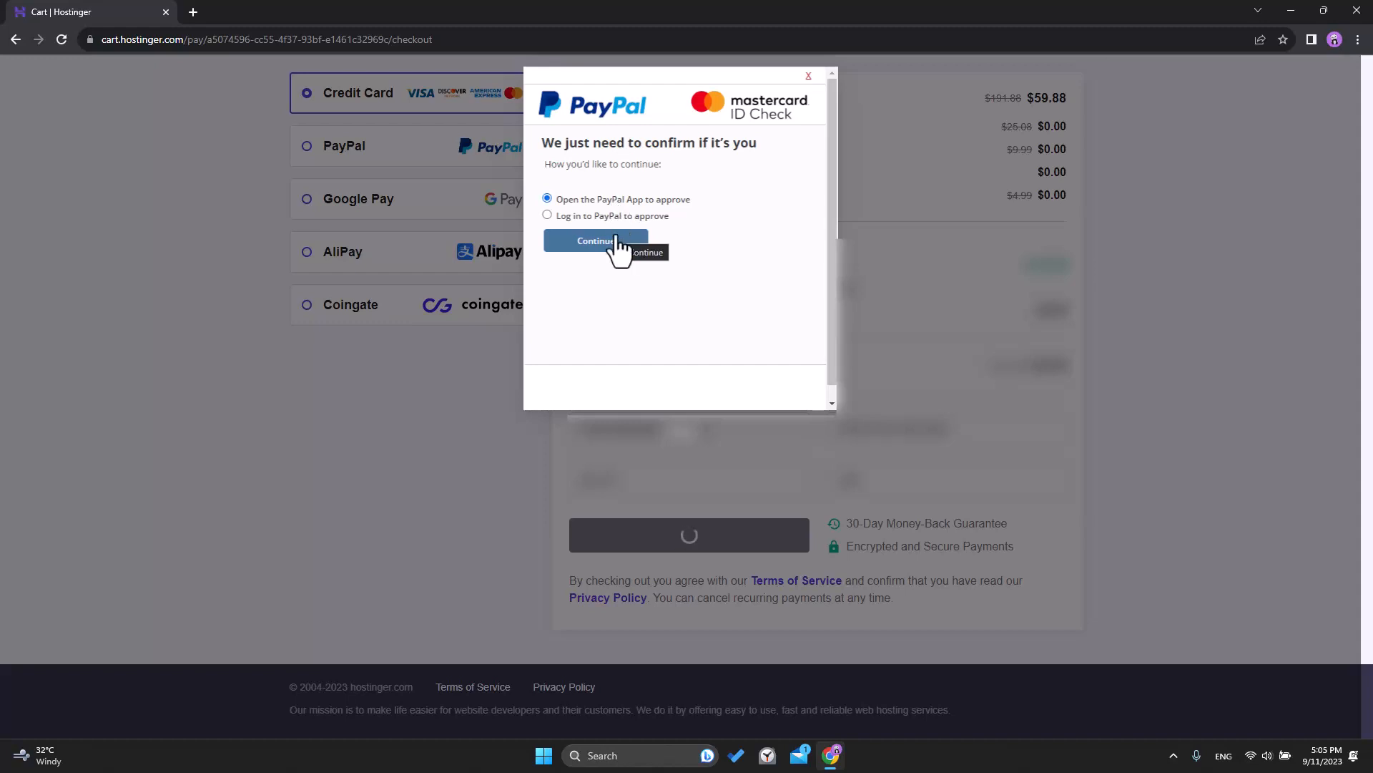
click(593, 242)
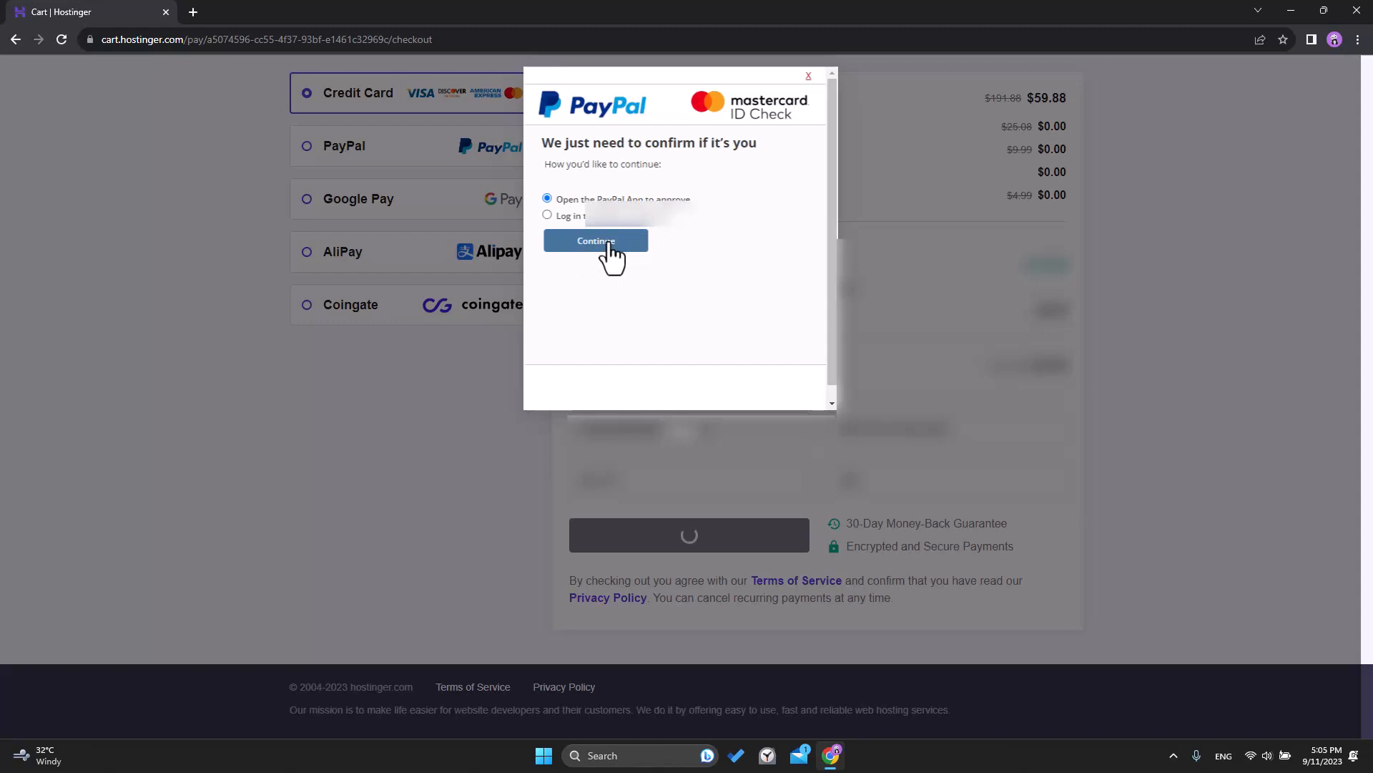
click(608, 244)
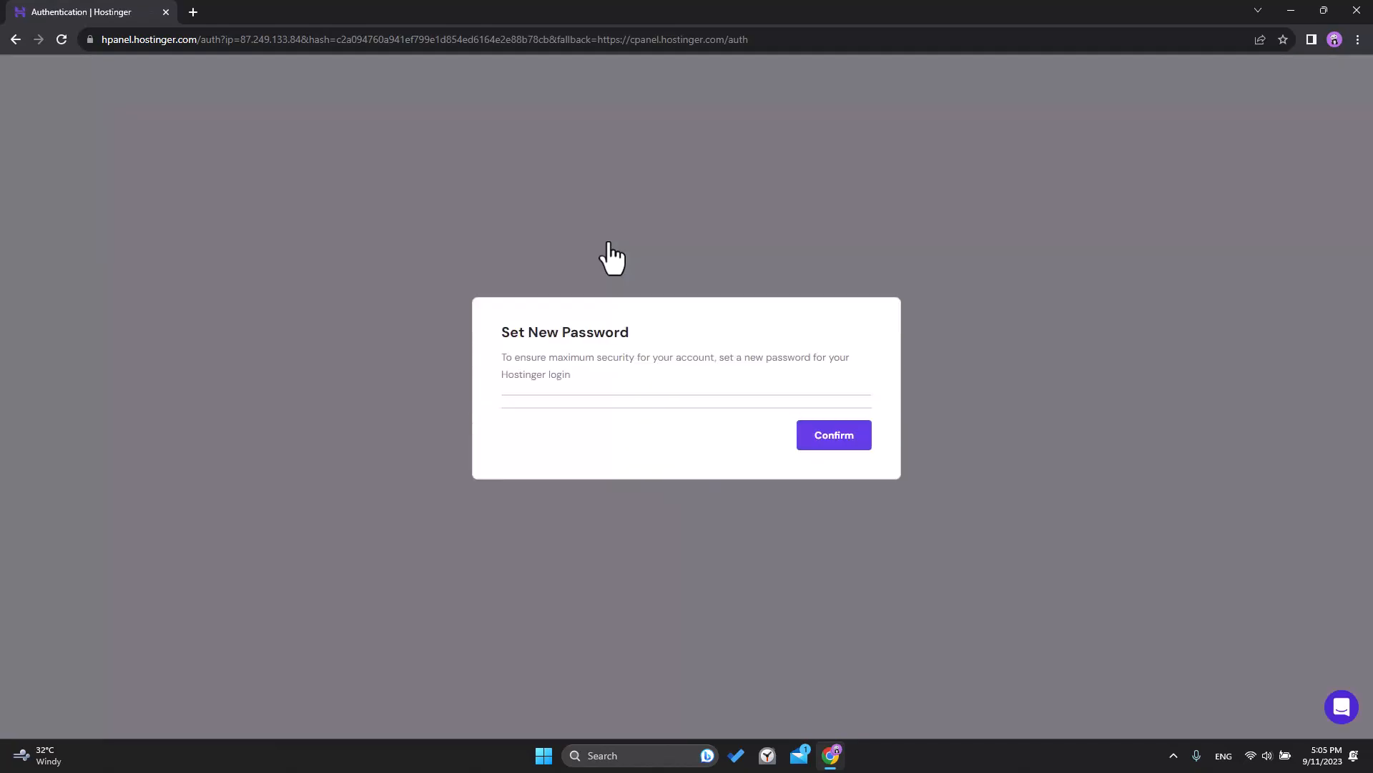
Set and confirm the new Hostinger account password, and dismiss the browser's offer to save it.
click(581, 386)
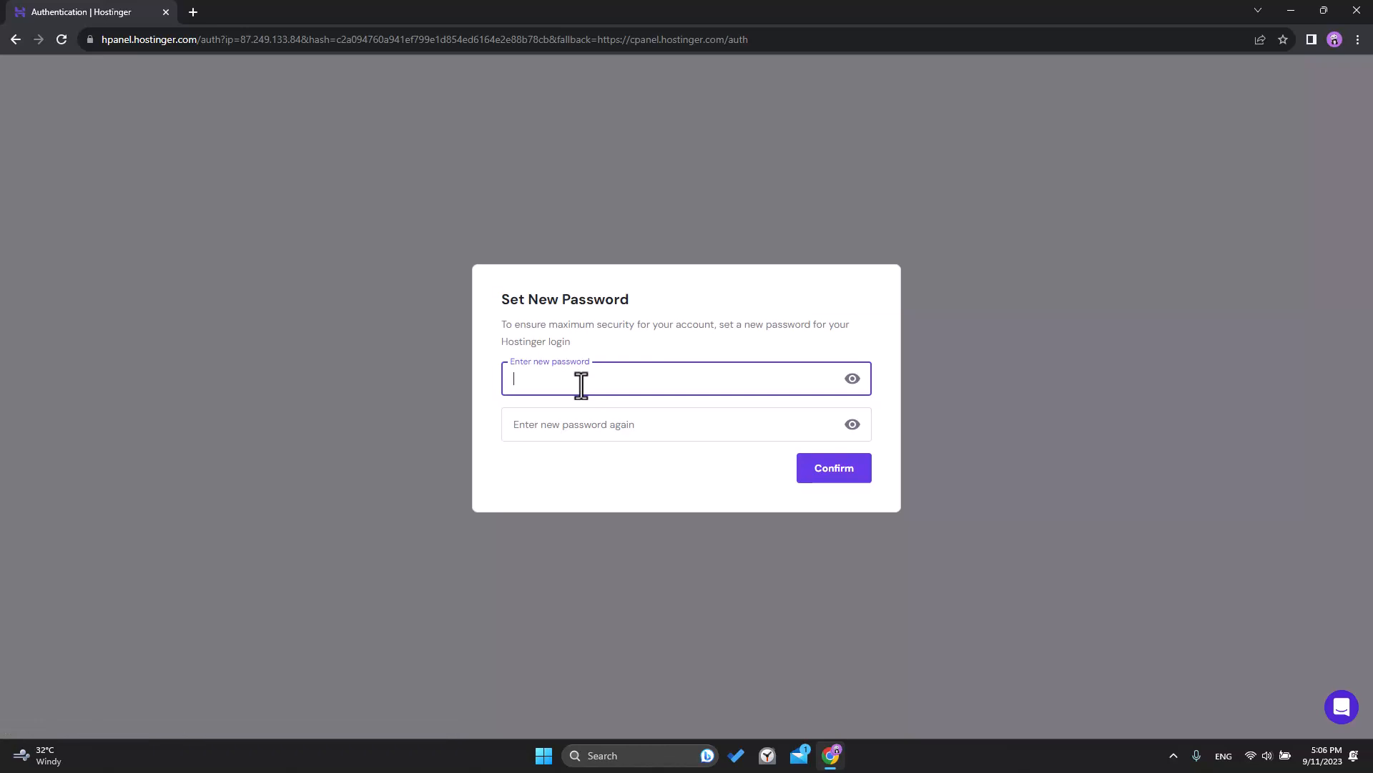
key(ctrl+v)
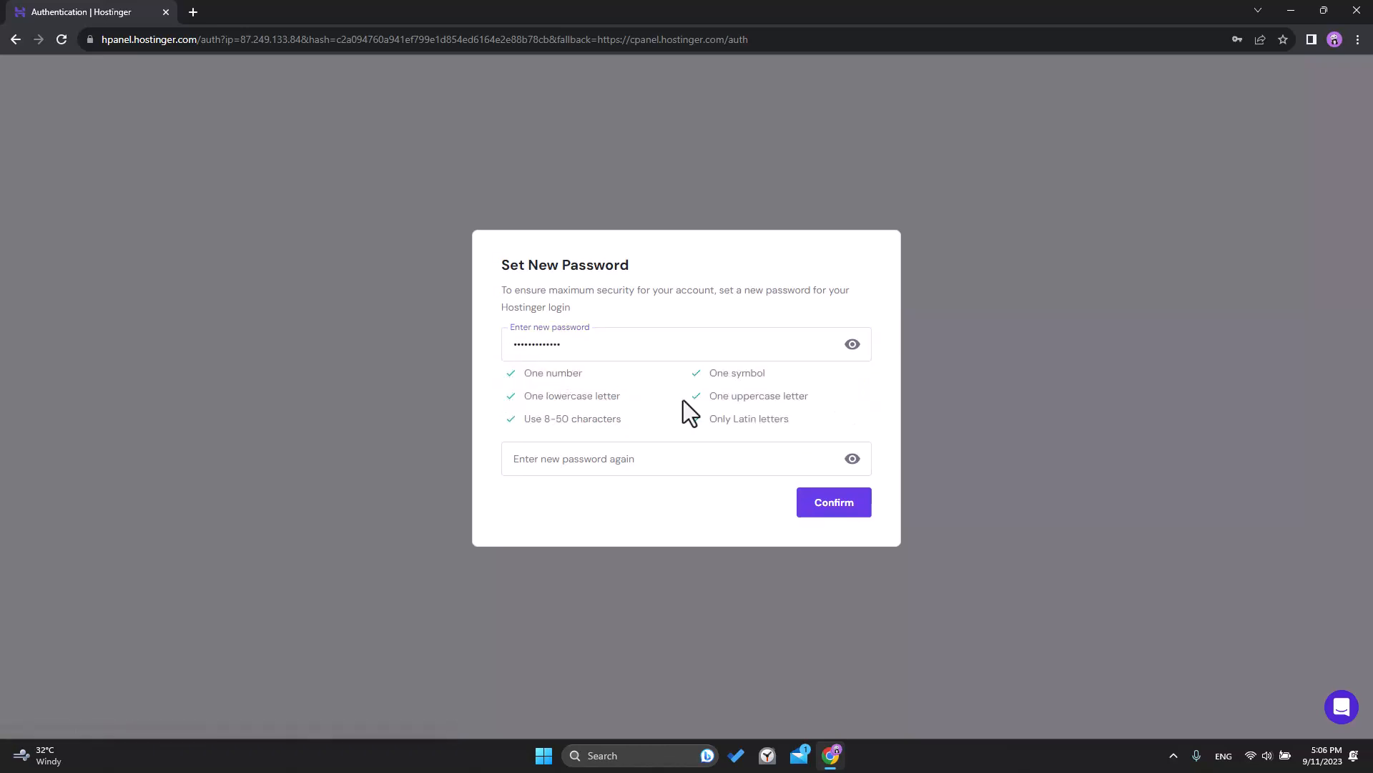
click(569, 458)
key(ctrl+v)
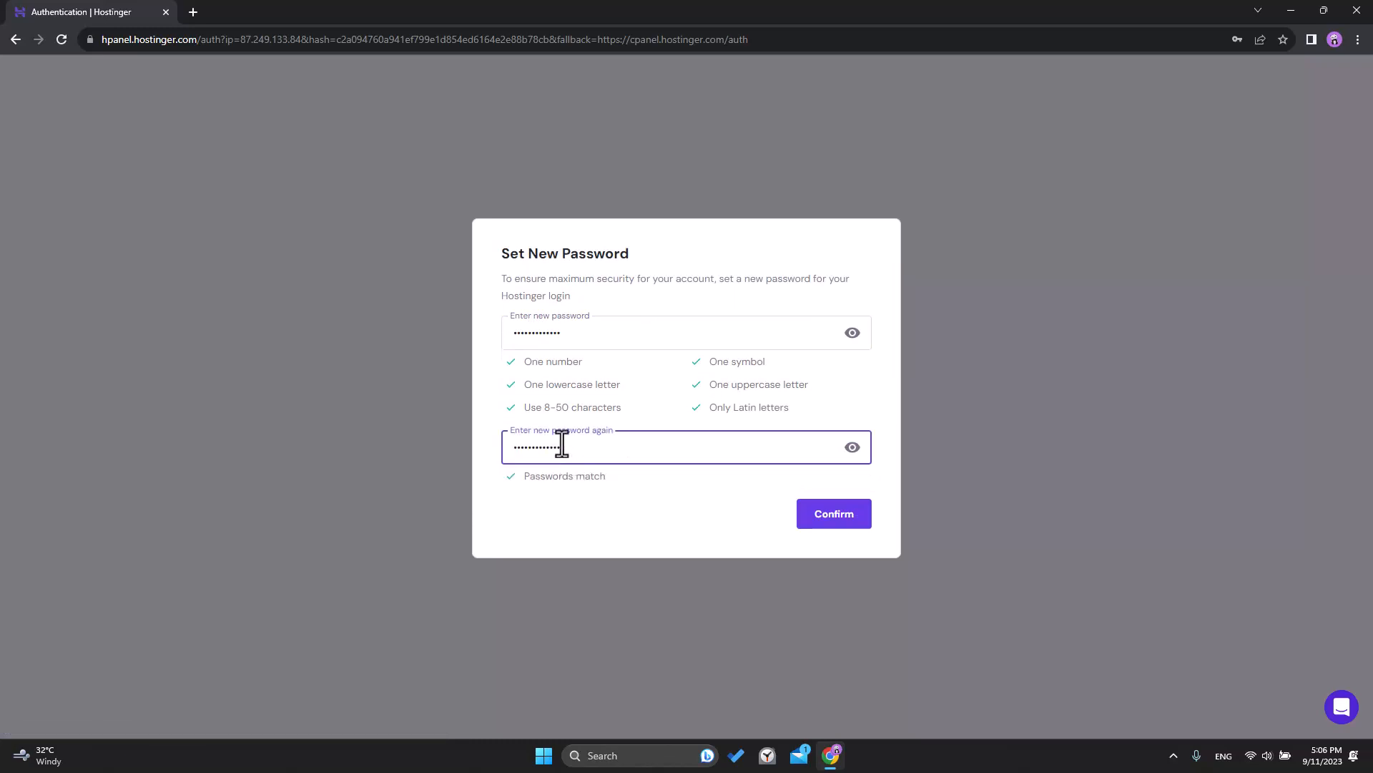
click(833, 516)
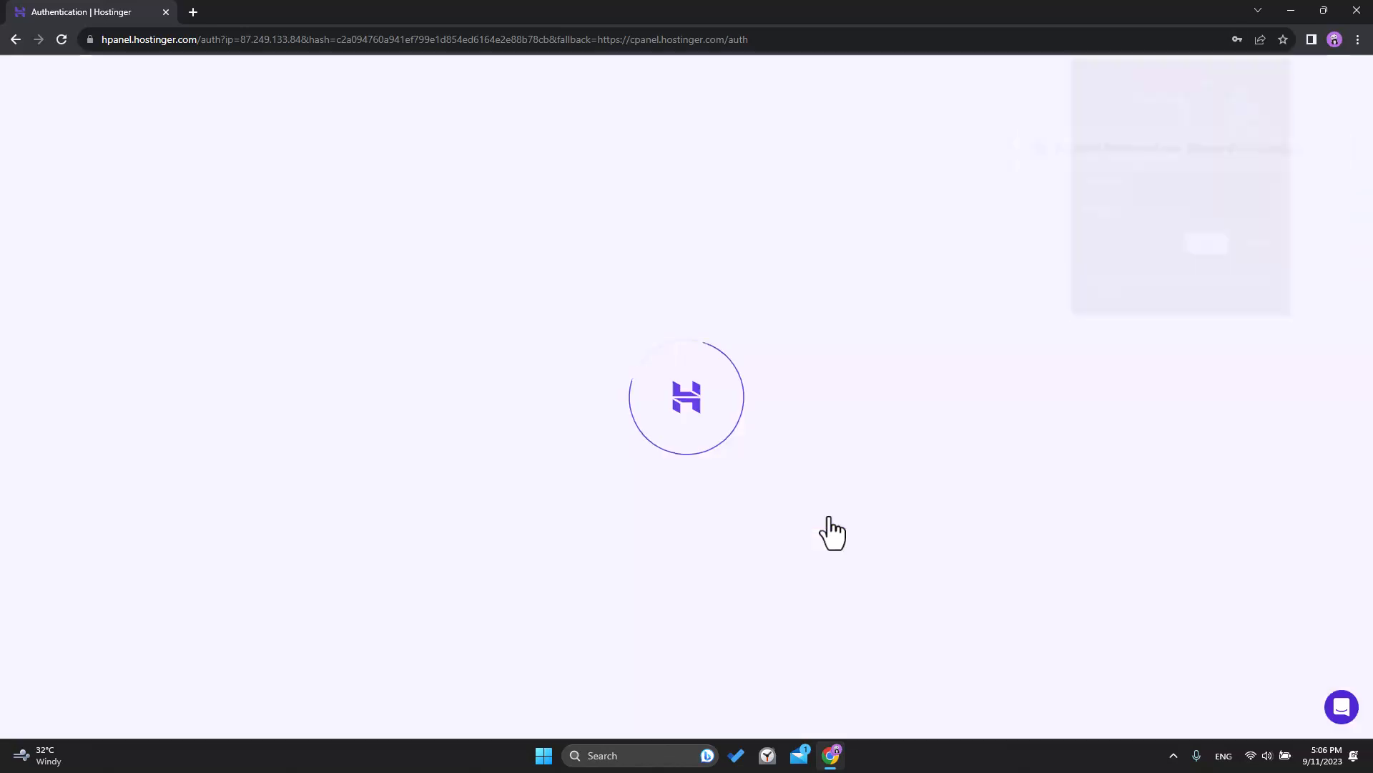
click(1259, 245)
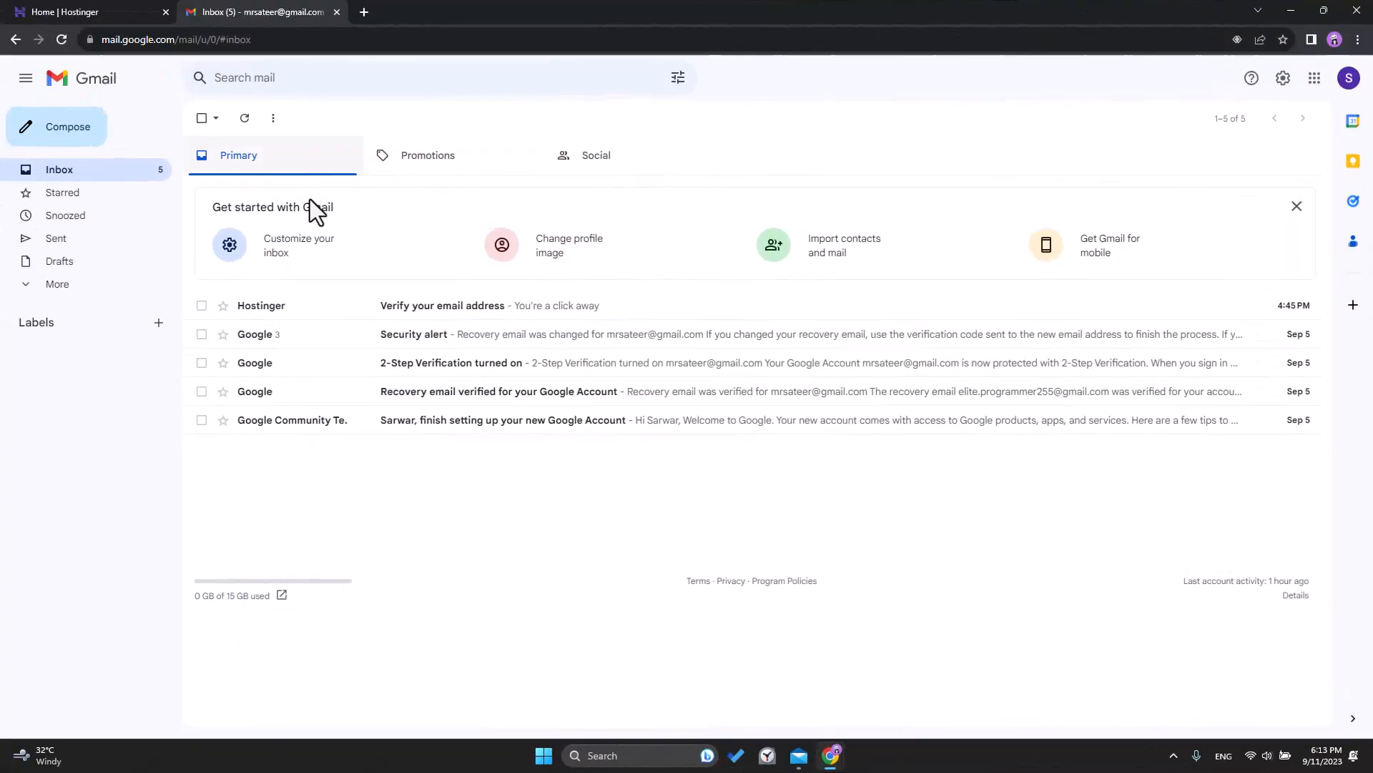
Verify the account's e-mail address from Hostinger's message in Gmail, and decline enabling 2FA.
click(455, 328)
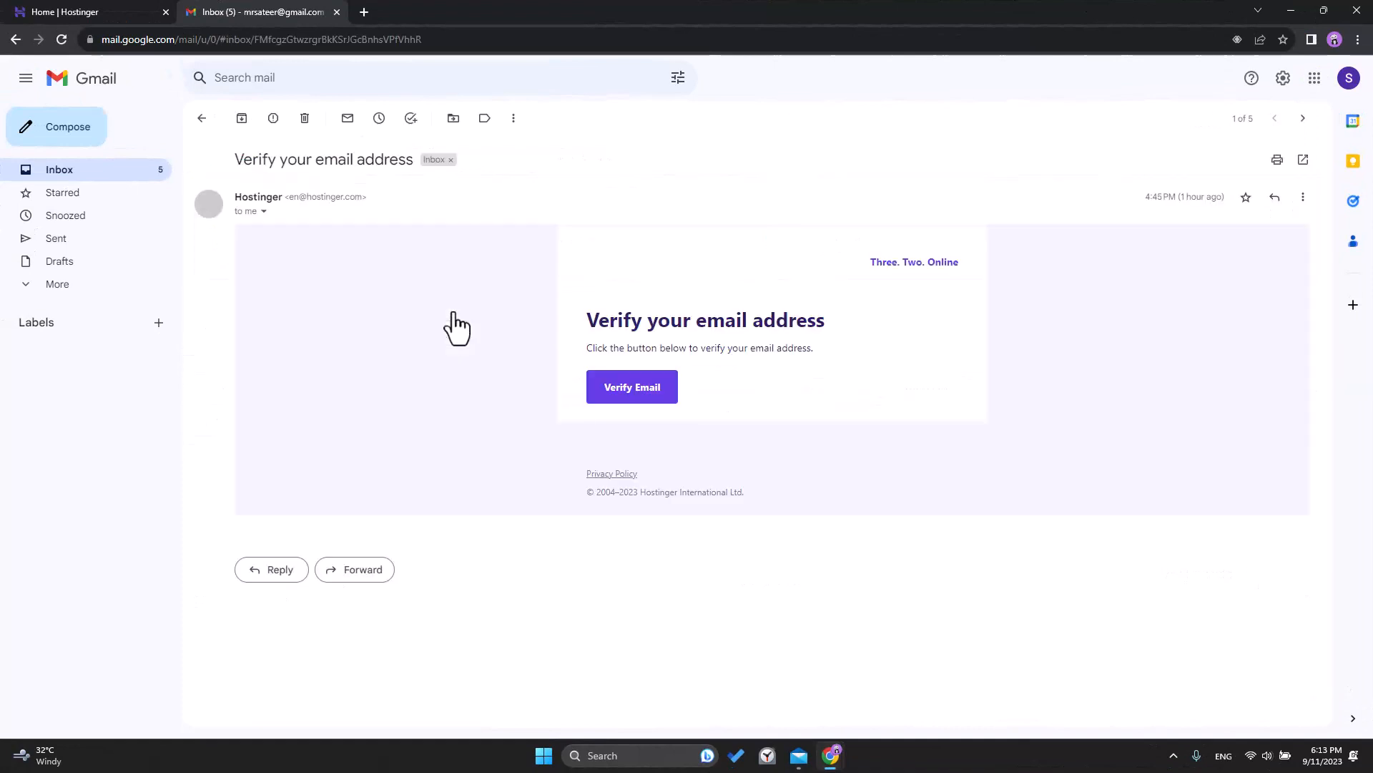
click(653, 404)
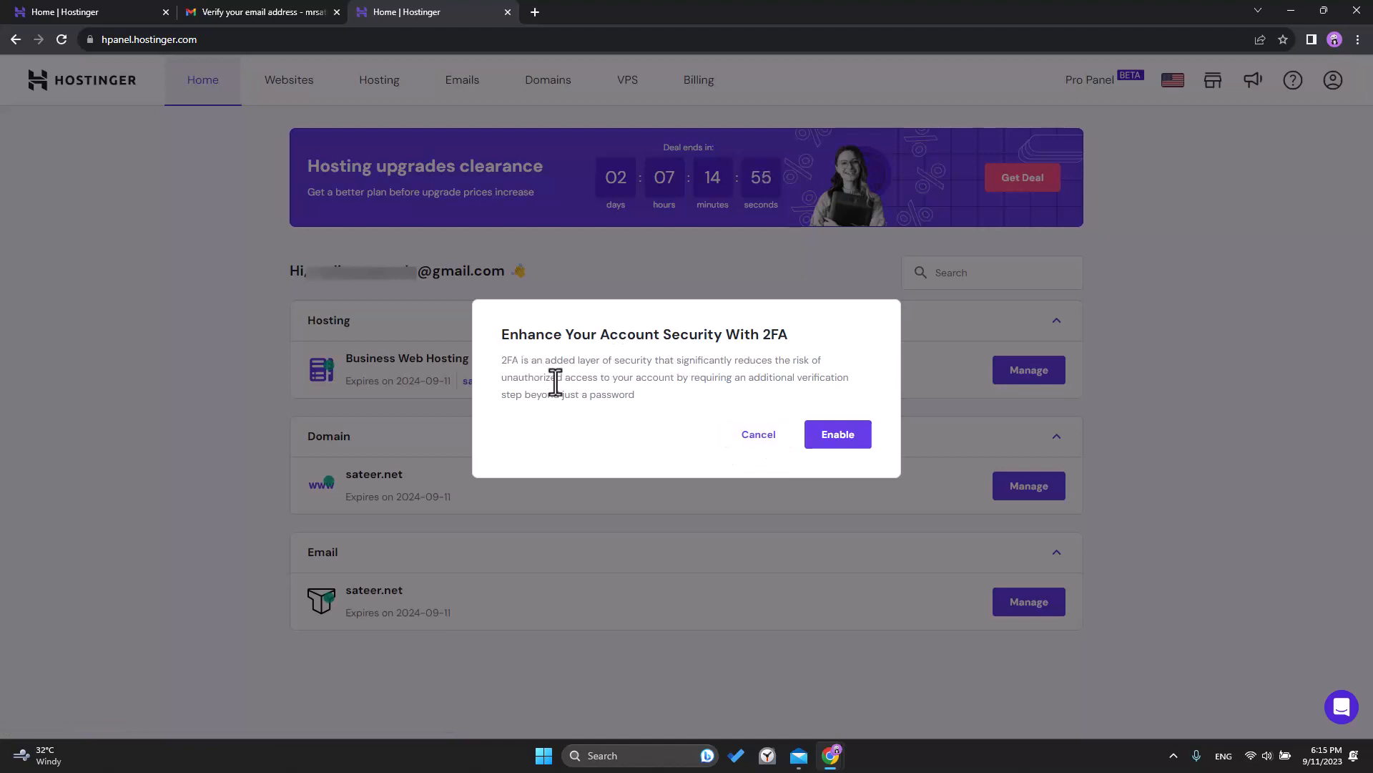
click(755, 437)
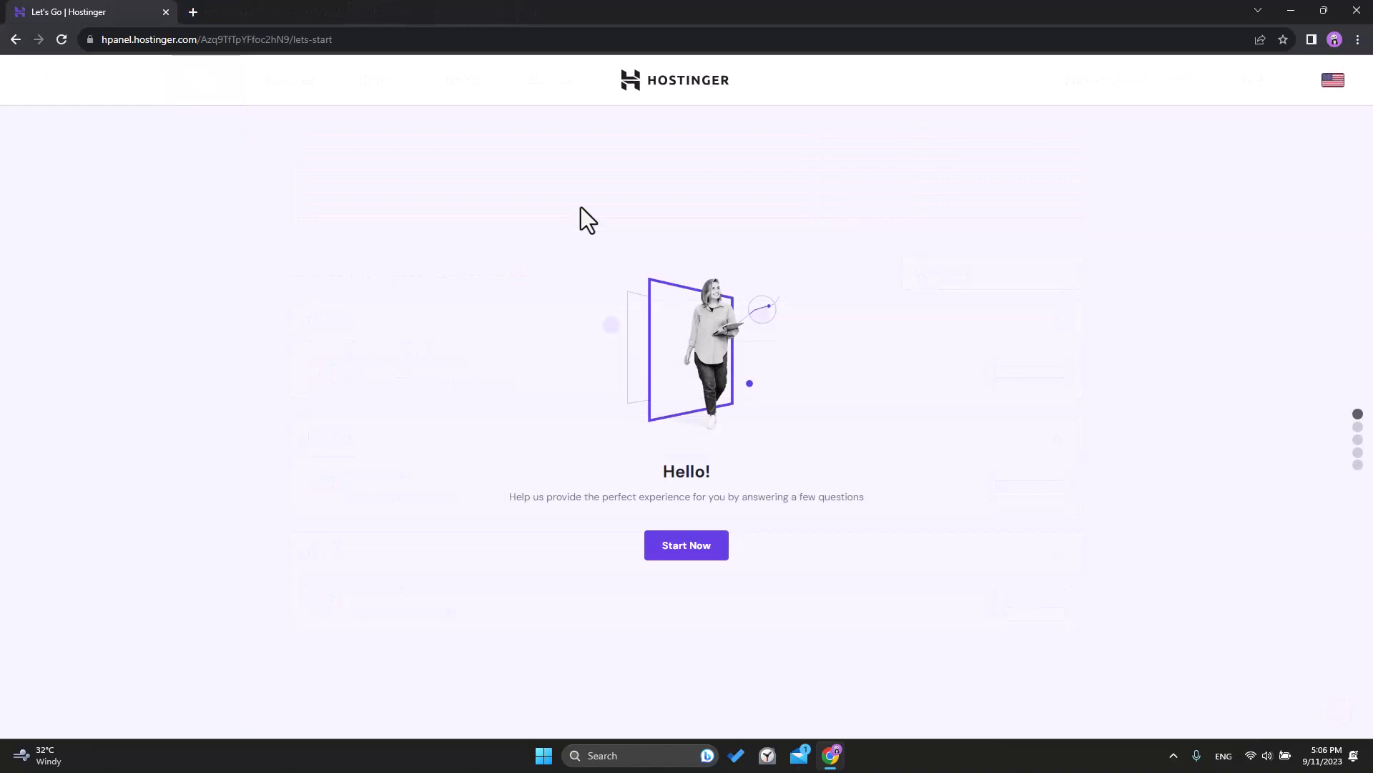
Start the website setup, skip the personalization survey, and choose to create an empty website.
click(683, 555)
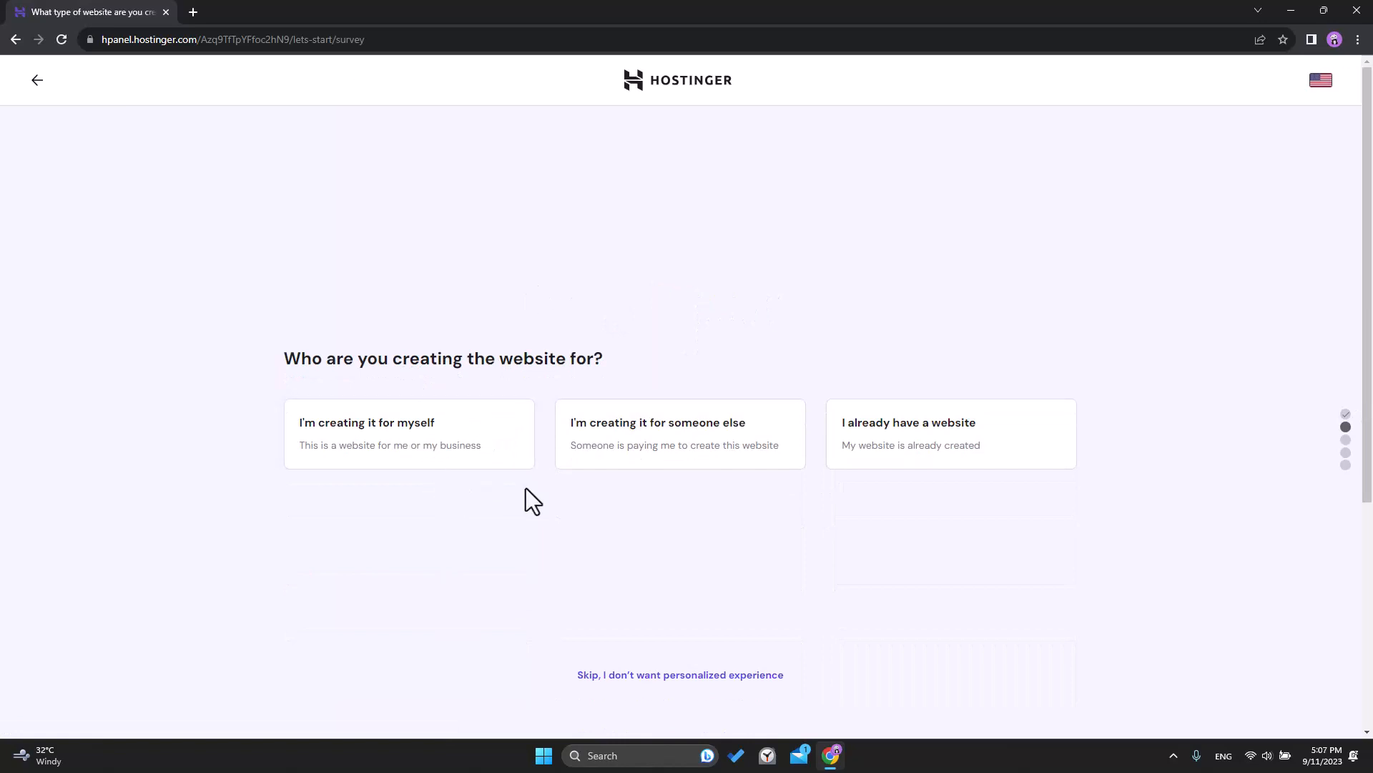
click(620, 676)
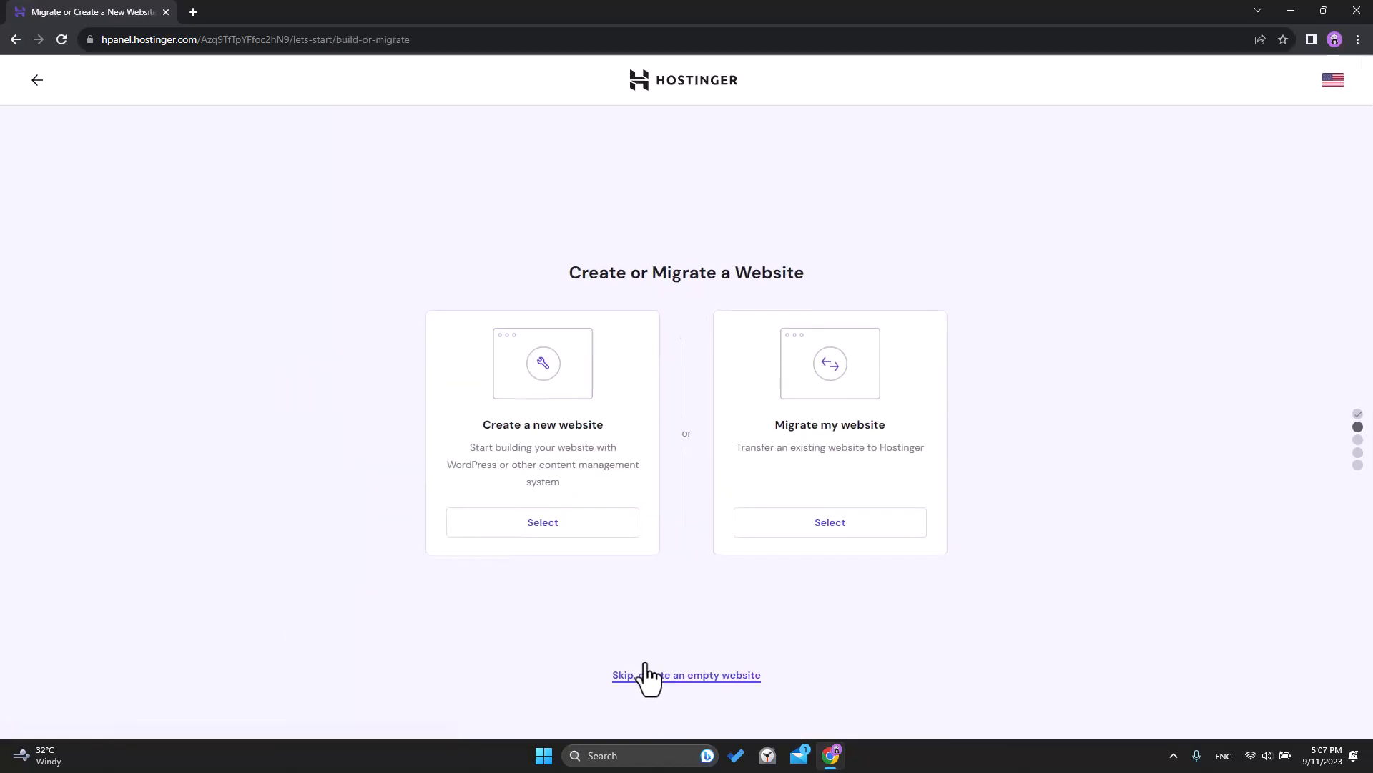
click(650, 676)
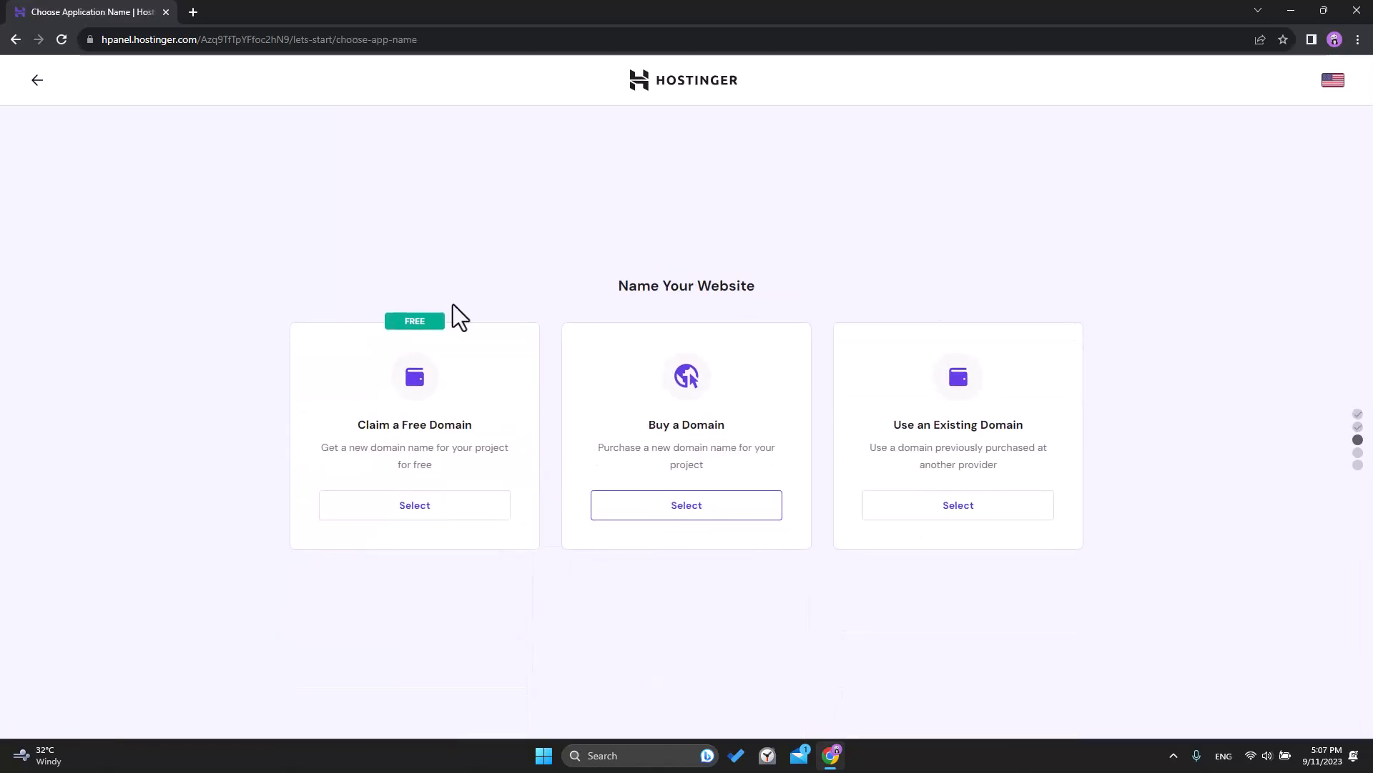
Choose to claim a free domain for naming the website.
double_click(383, 428)
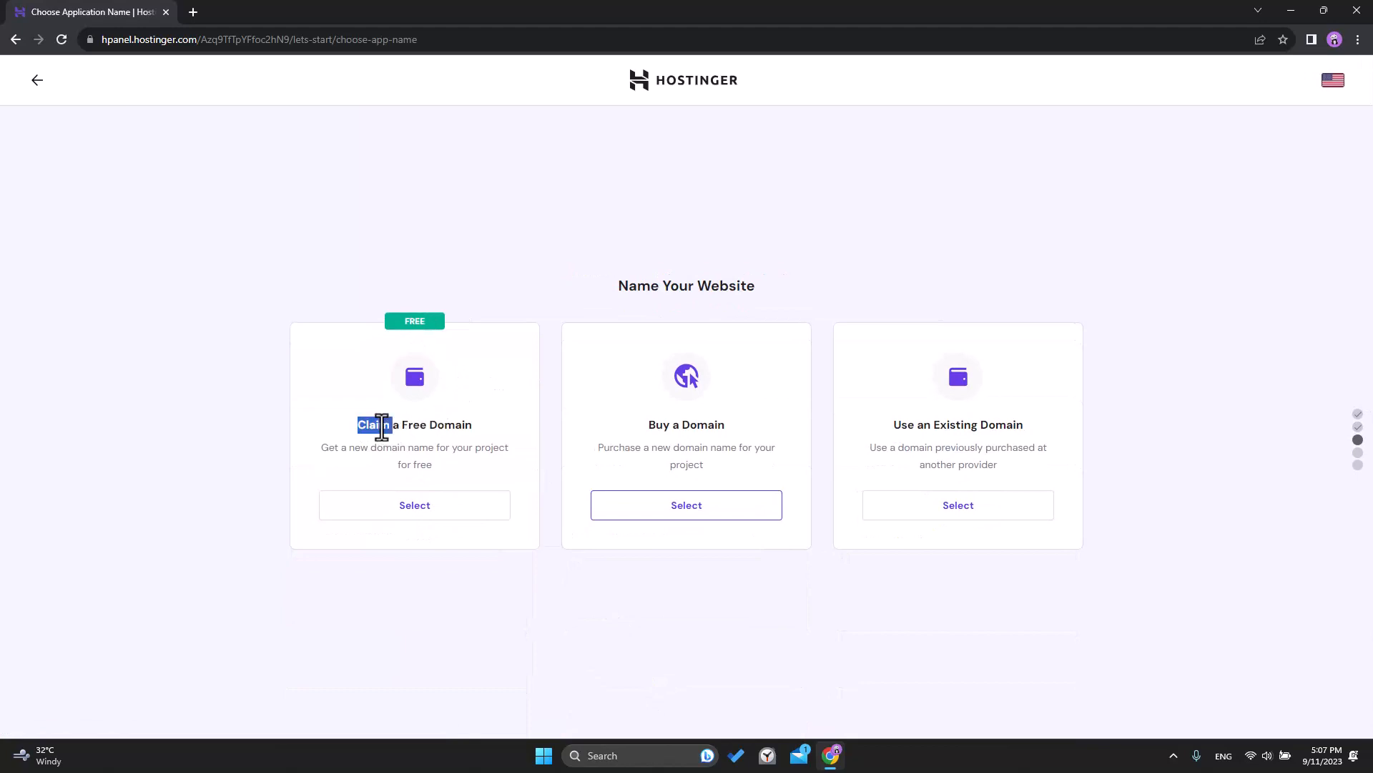
click(455, 347)
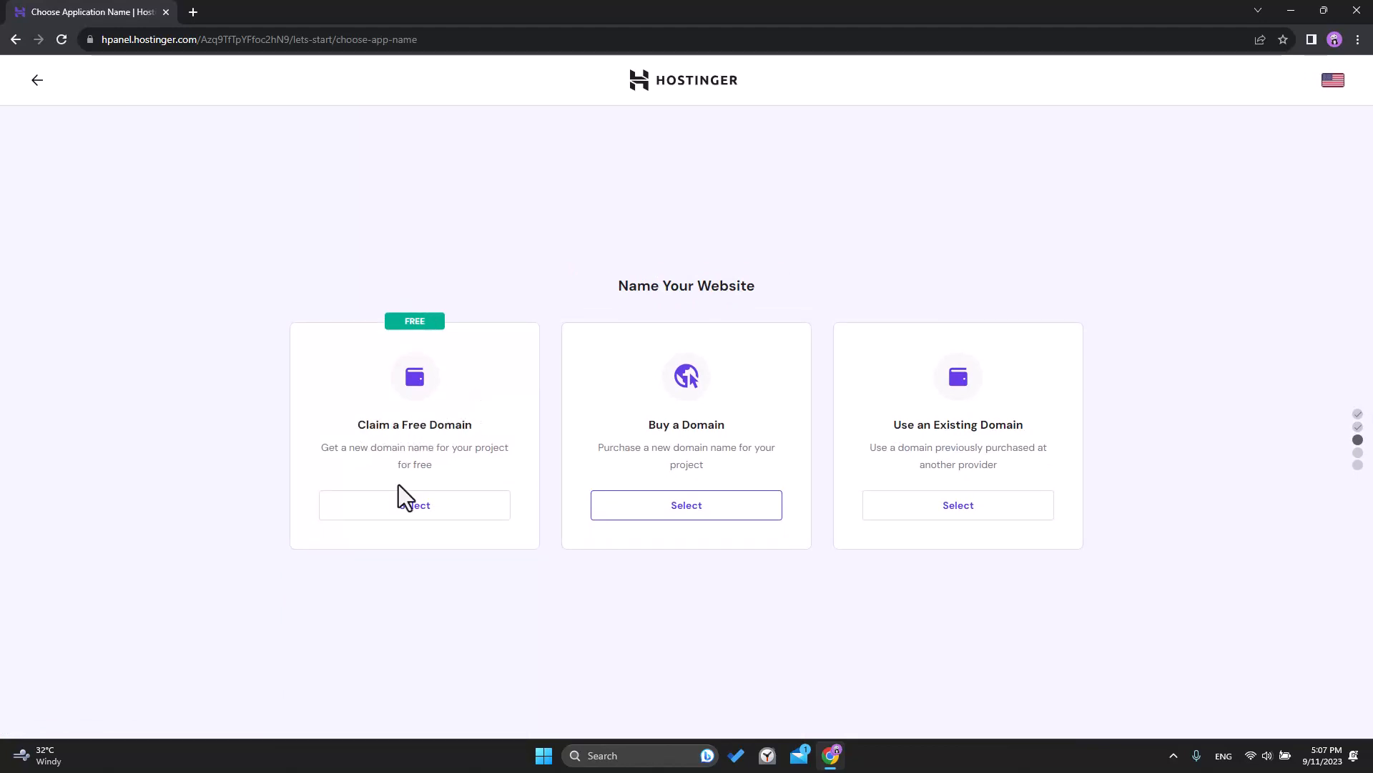
click(421, 509)
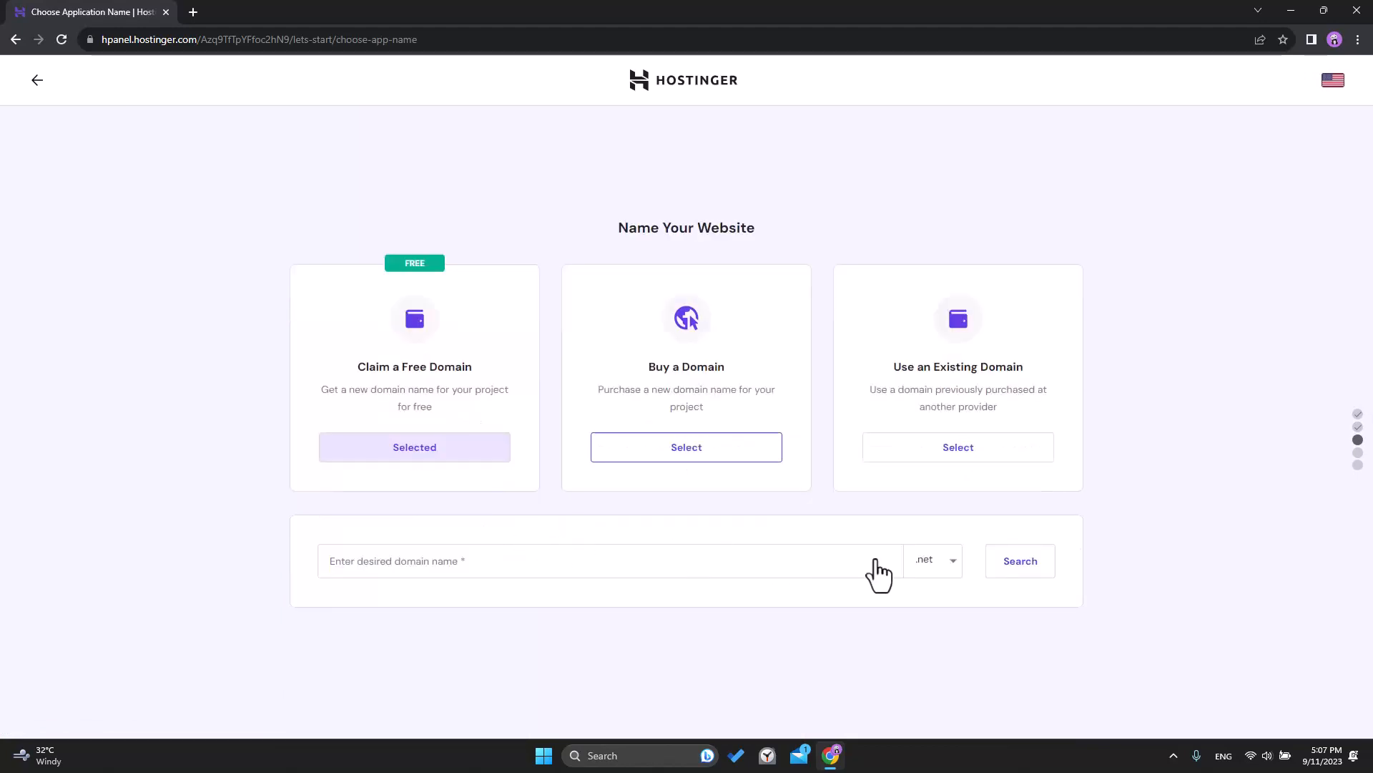
Examine the list of domain extensions offered for the free domain.
click(950, 565)
scroll(910, 583, down, 5)
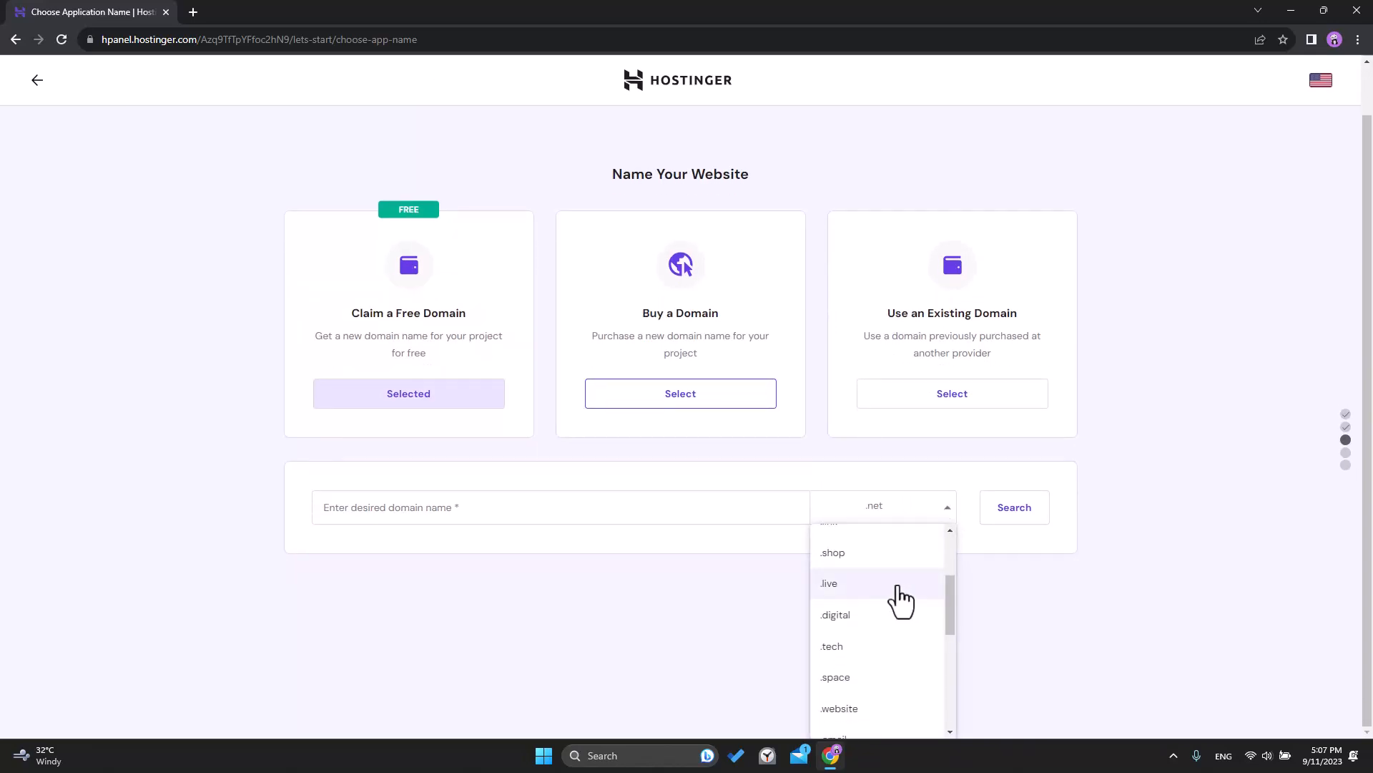
scroll(903, 601, down, 5)
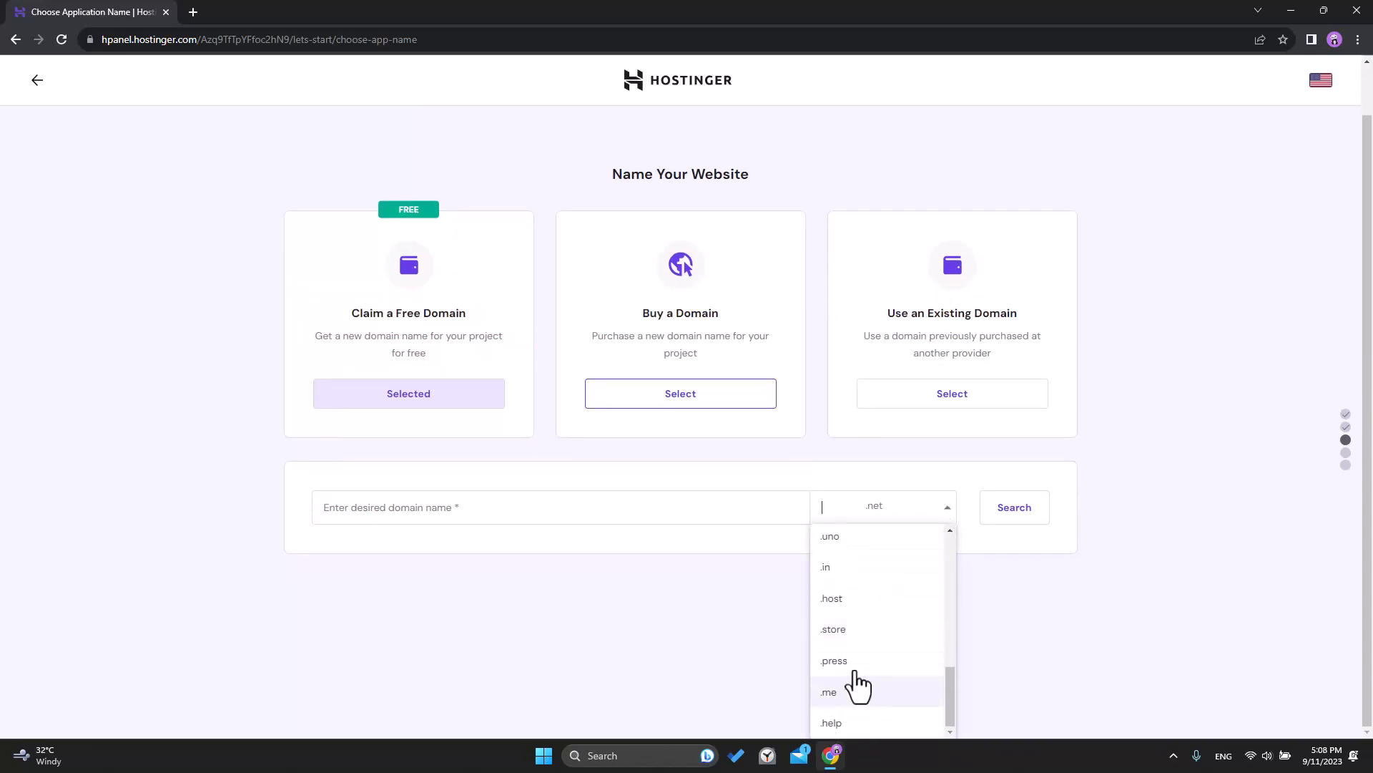
scroll(858, 680, up, 5)
scroll(867, 677, down, 5)
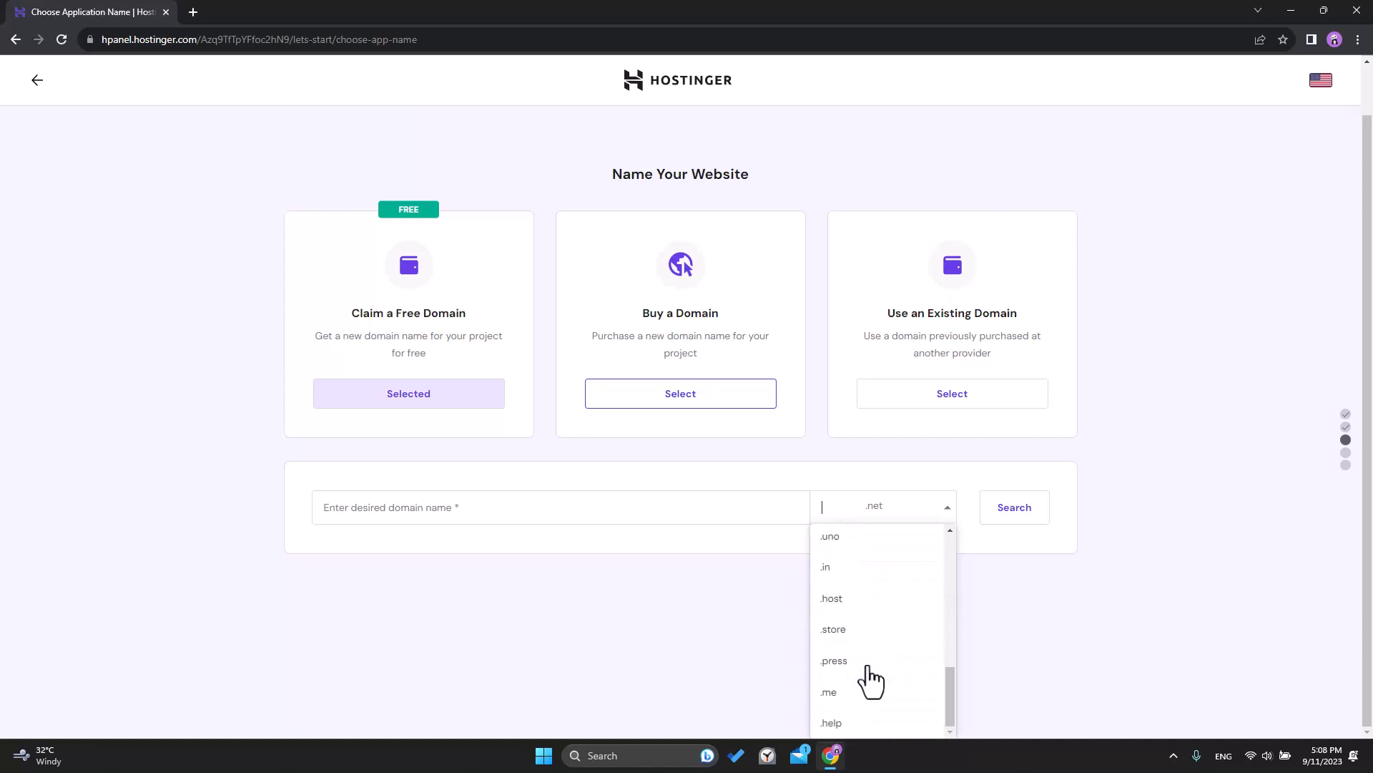
scroll(869, 676, up, 10)
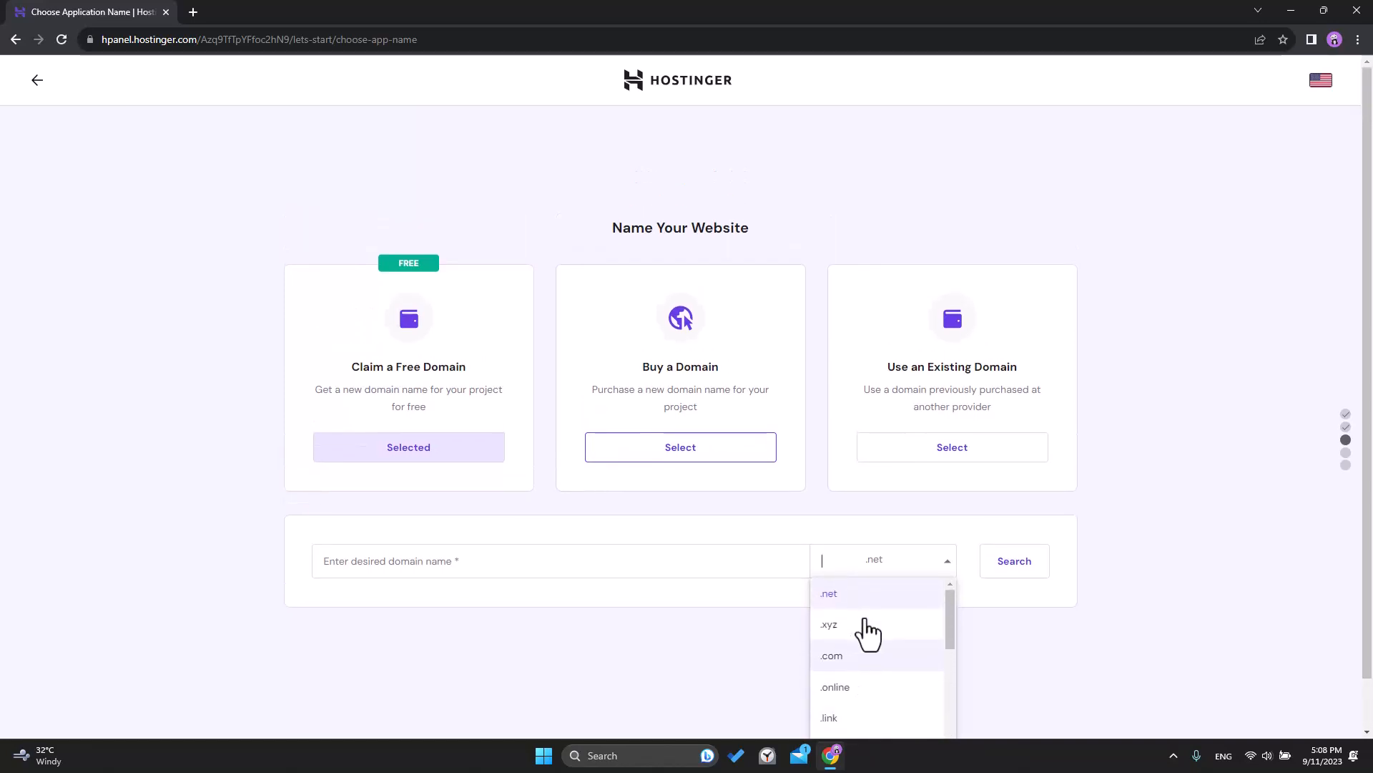
scroll(869, 637, down, 10)
scroll(1002, 674, down, 1)
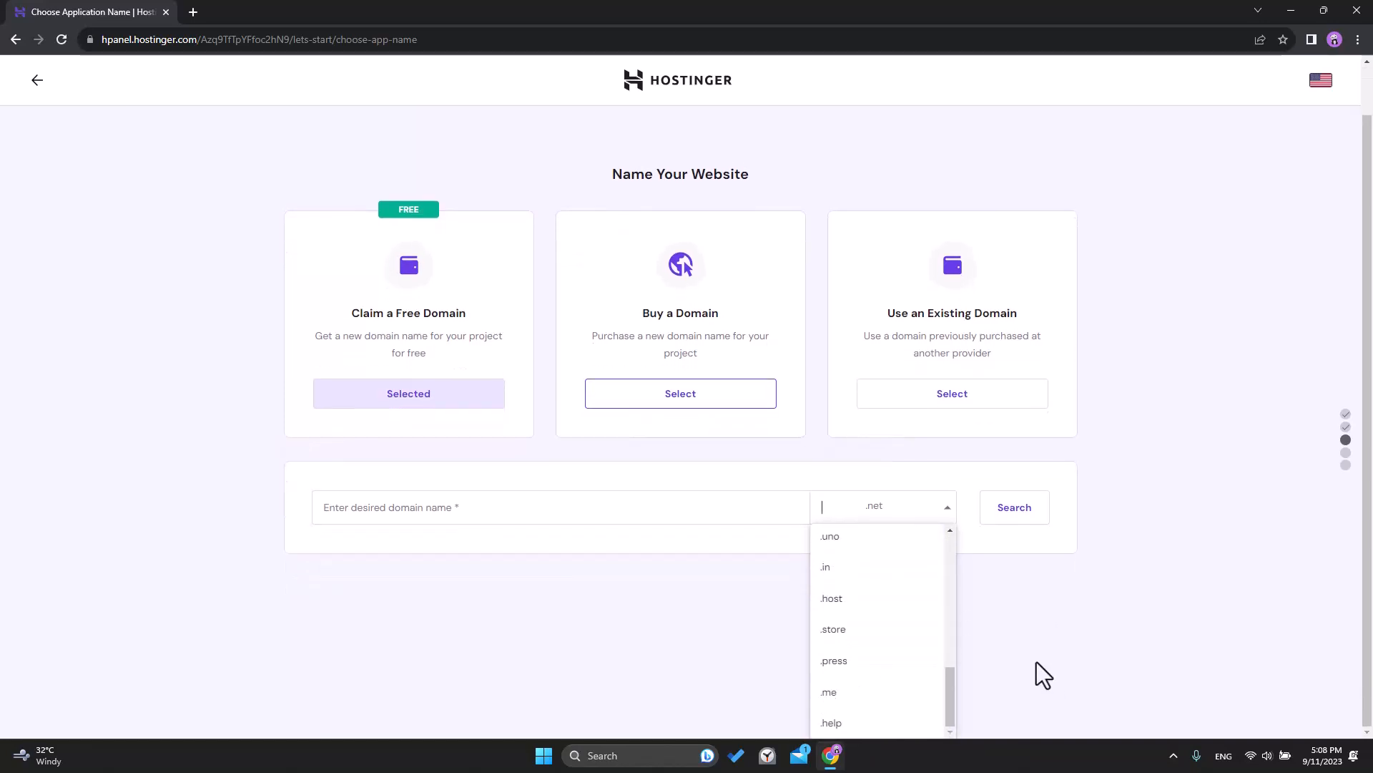
Search for the free domain sateer with the .net extension and continue with sateer.net.
scroll(892, 644, up, 10)
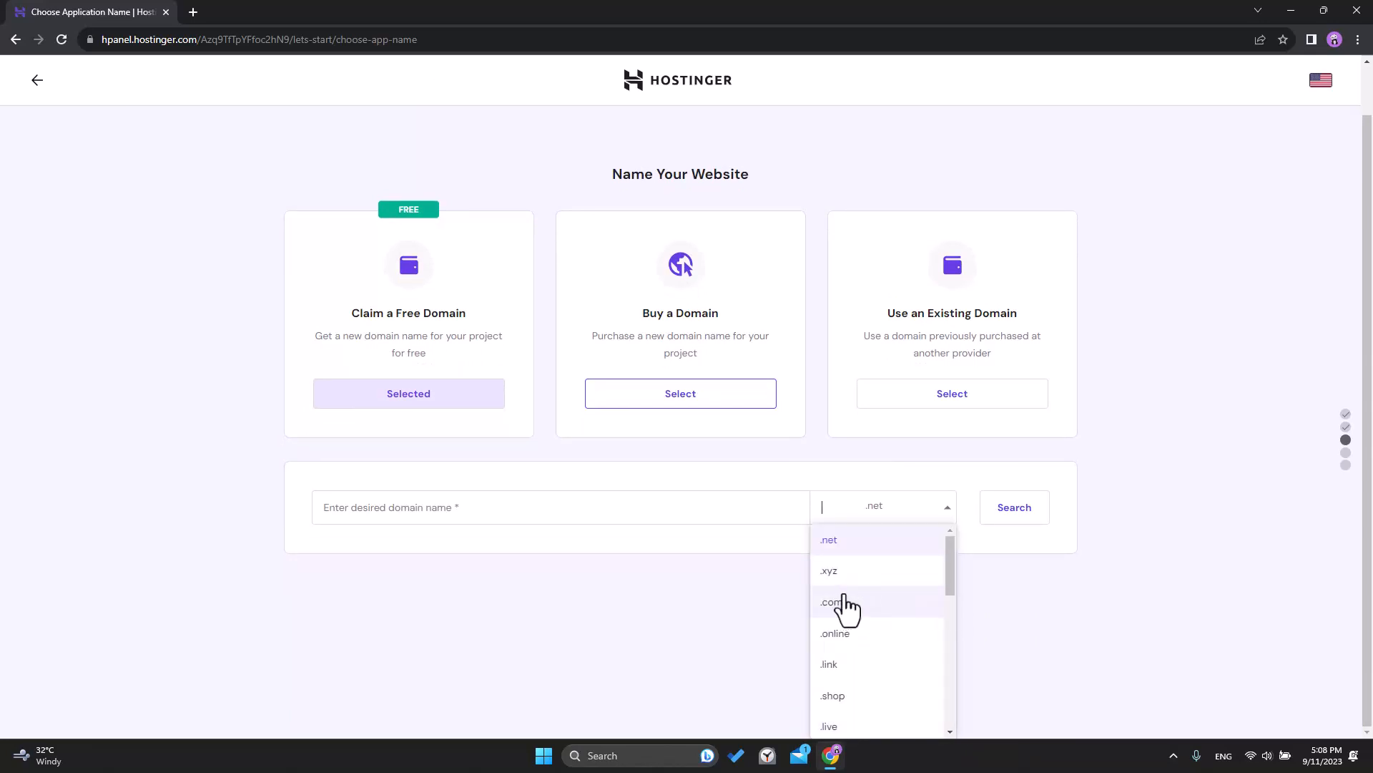
click(571, 506)
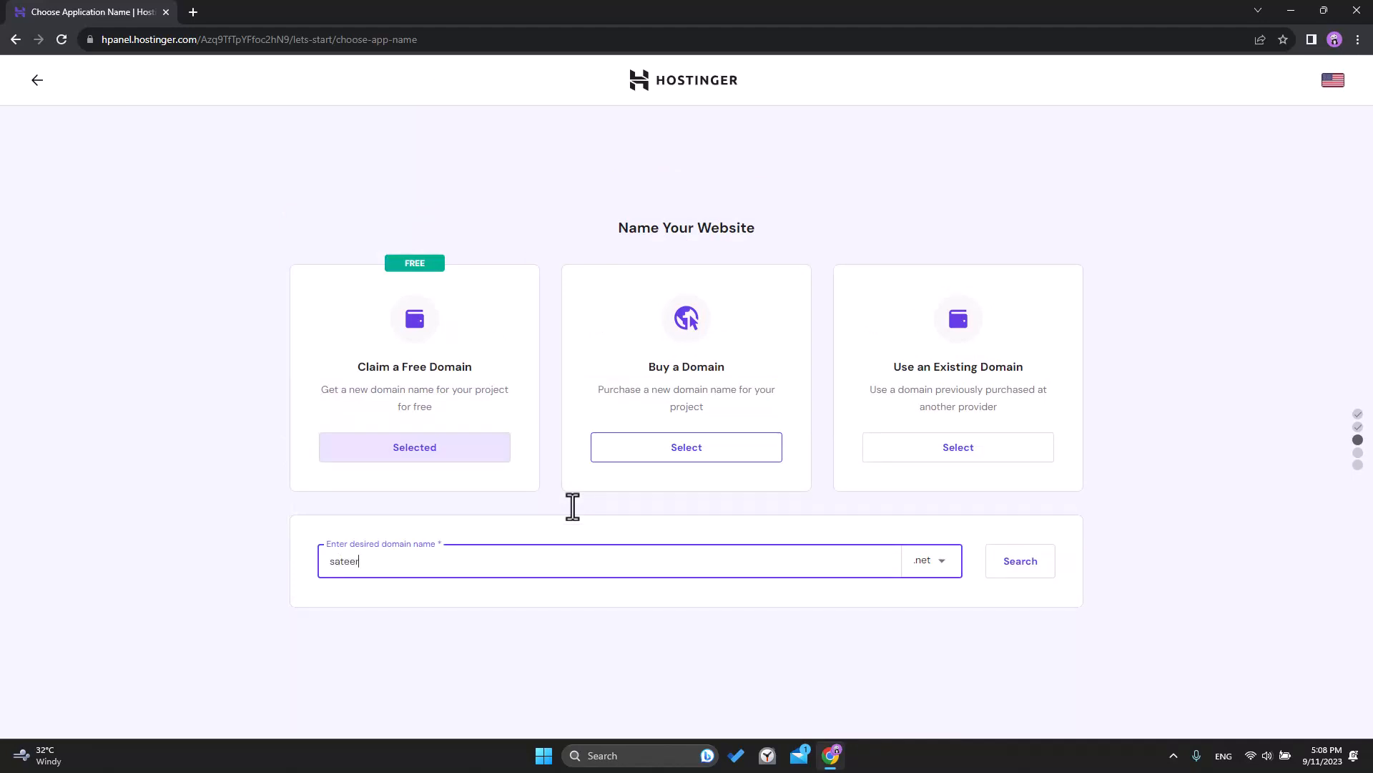
drag(386, 561, 306, 572)
click(1023, 566)
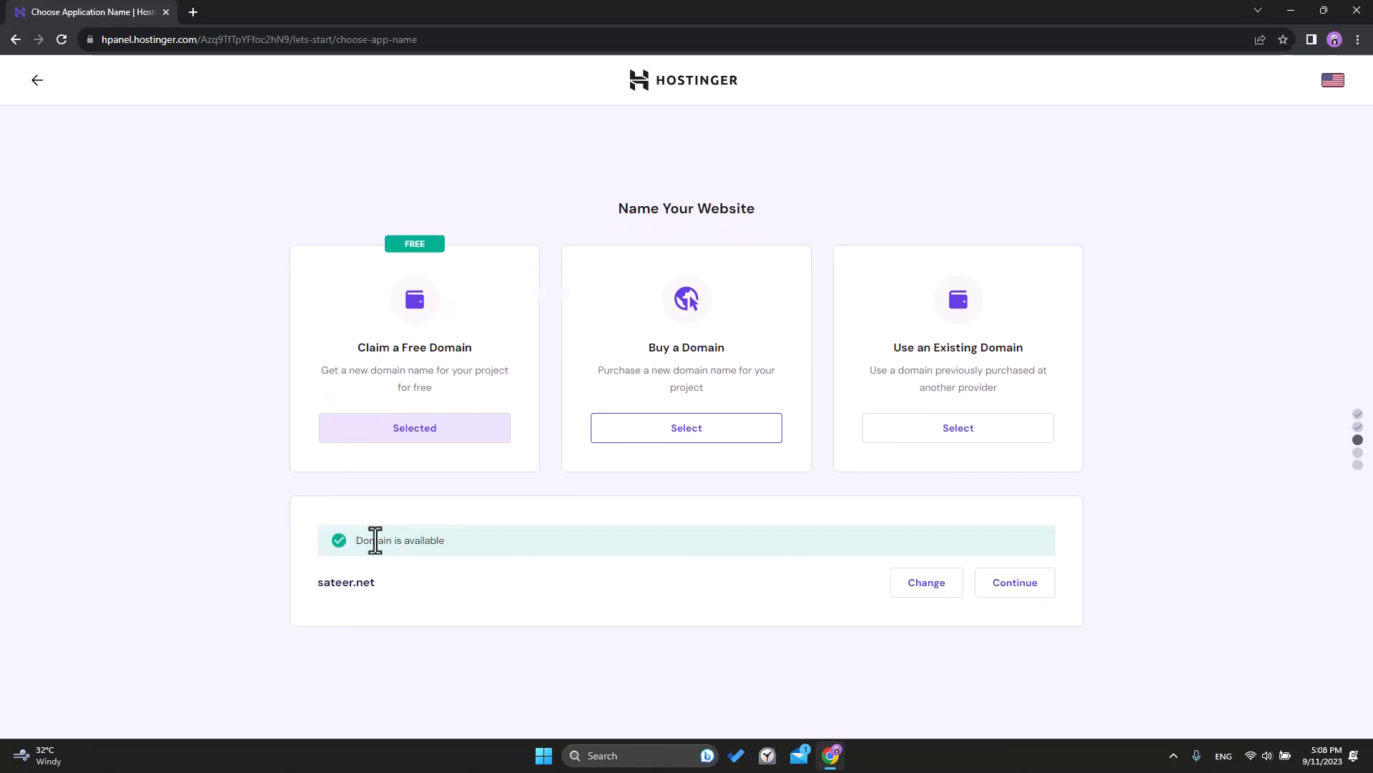
drag(379, 585, 324, 582)
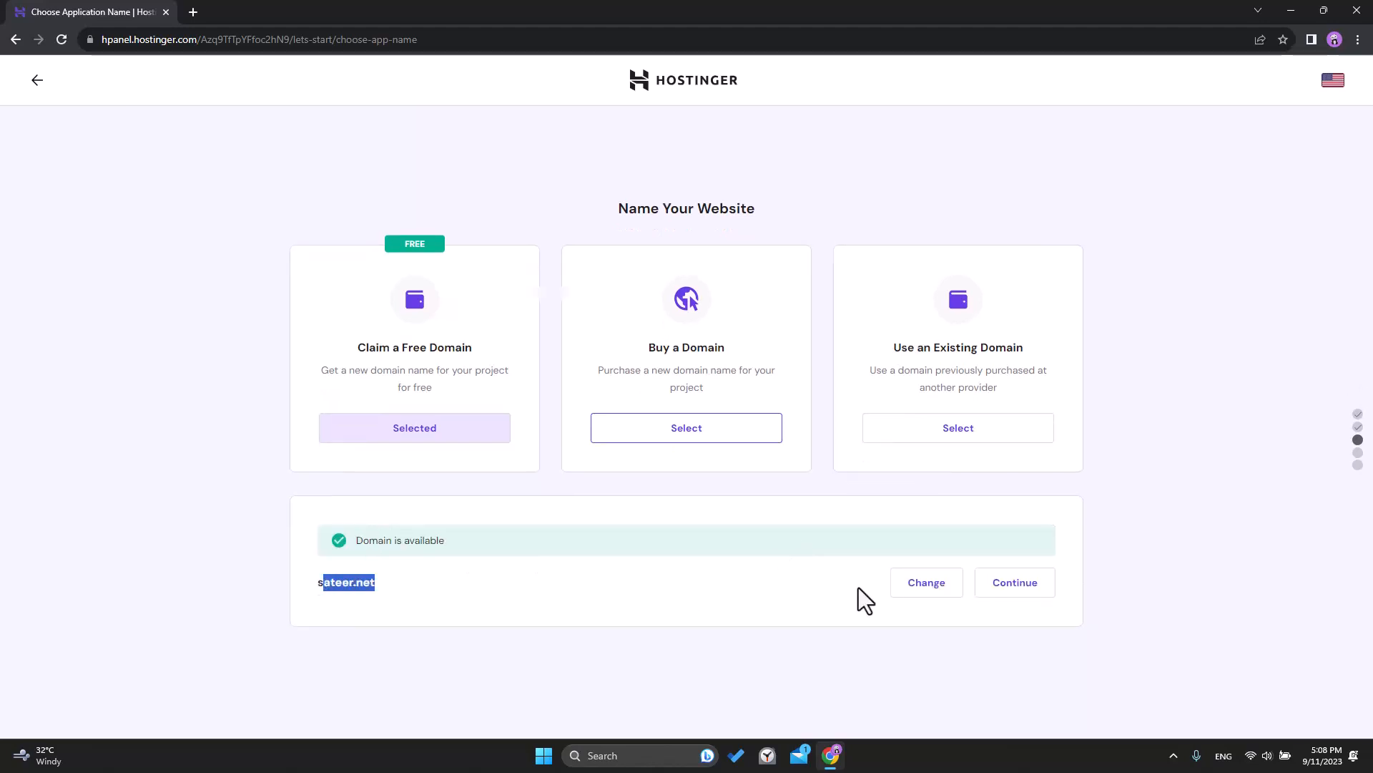
click(1016, 585)
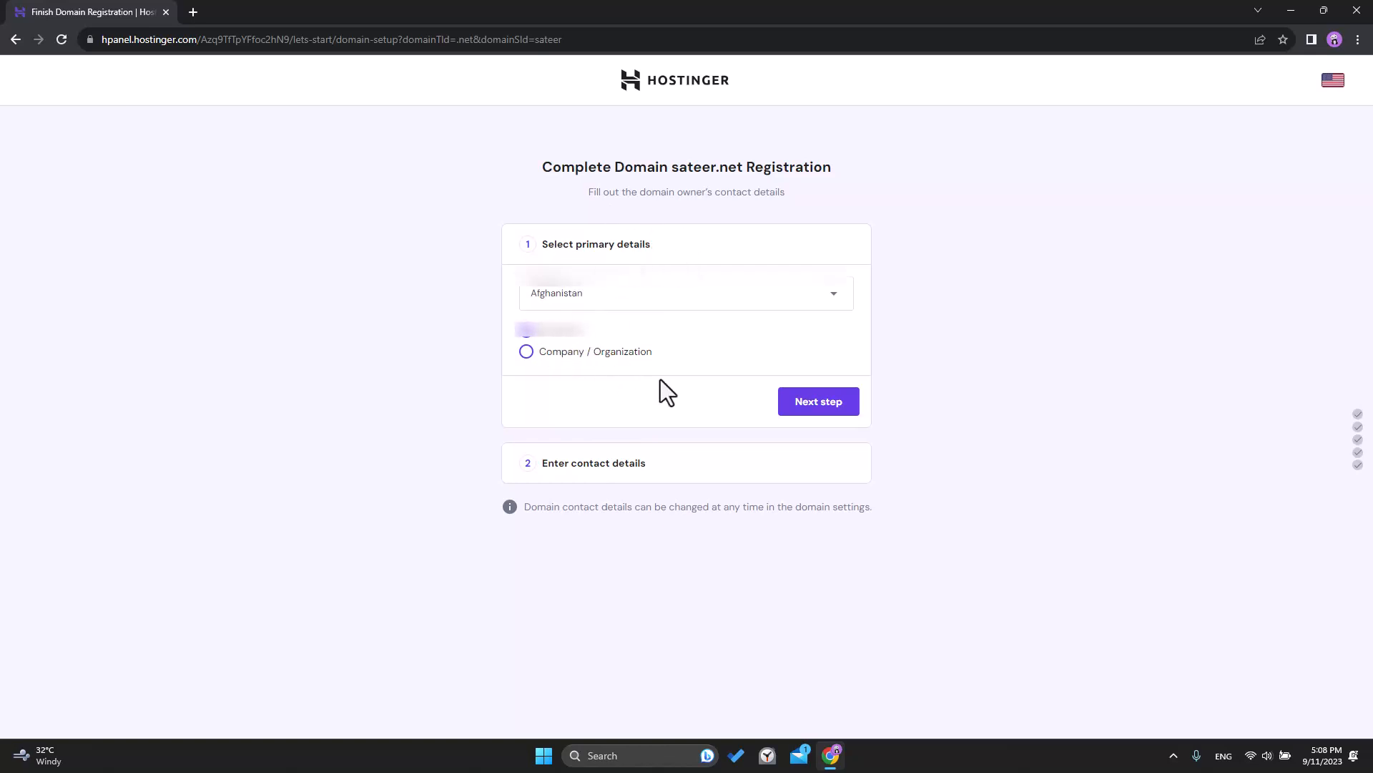
Accept the primary details, fill in the domain owner's contact details, and register sateer.net with the confirmed e-mail address.
click(794, 402)
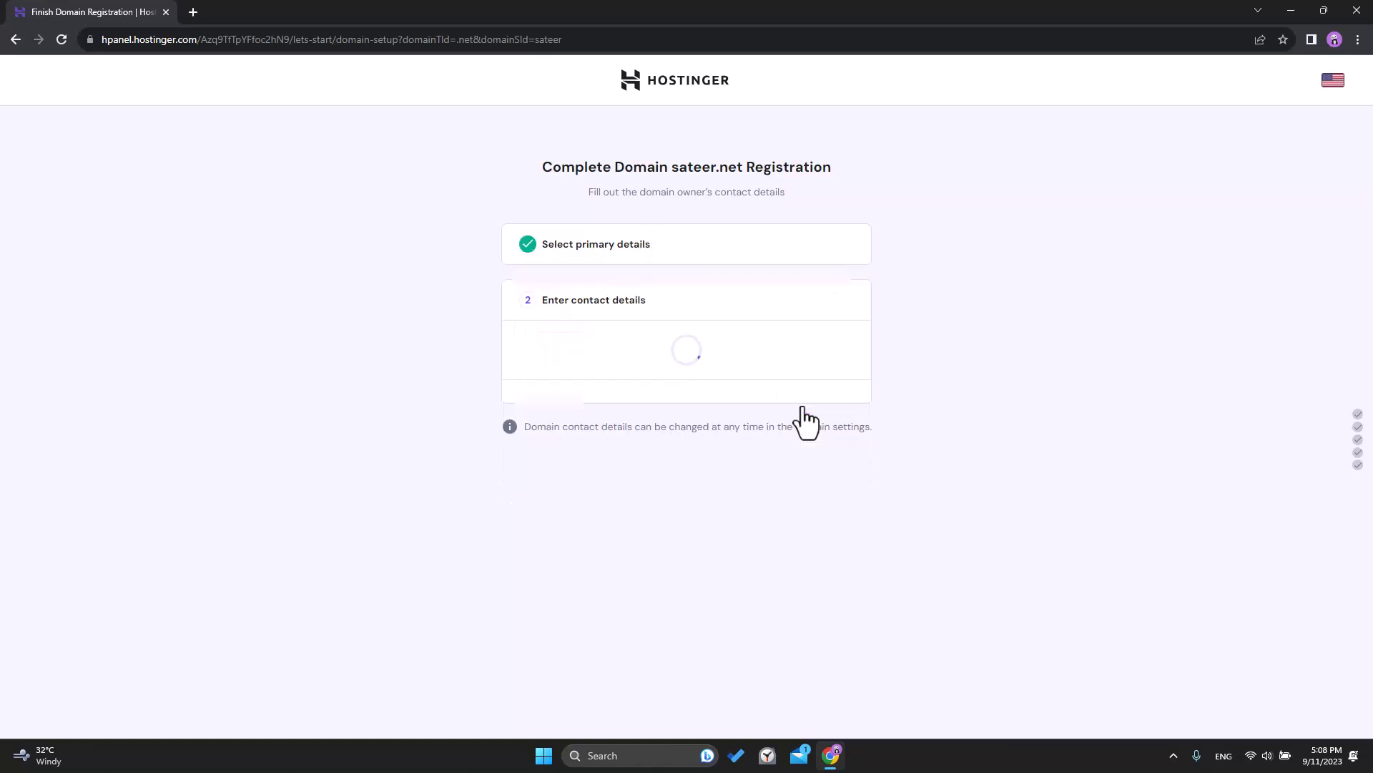
click(577, 351)
scroll(593, 359, down, 1)
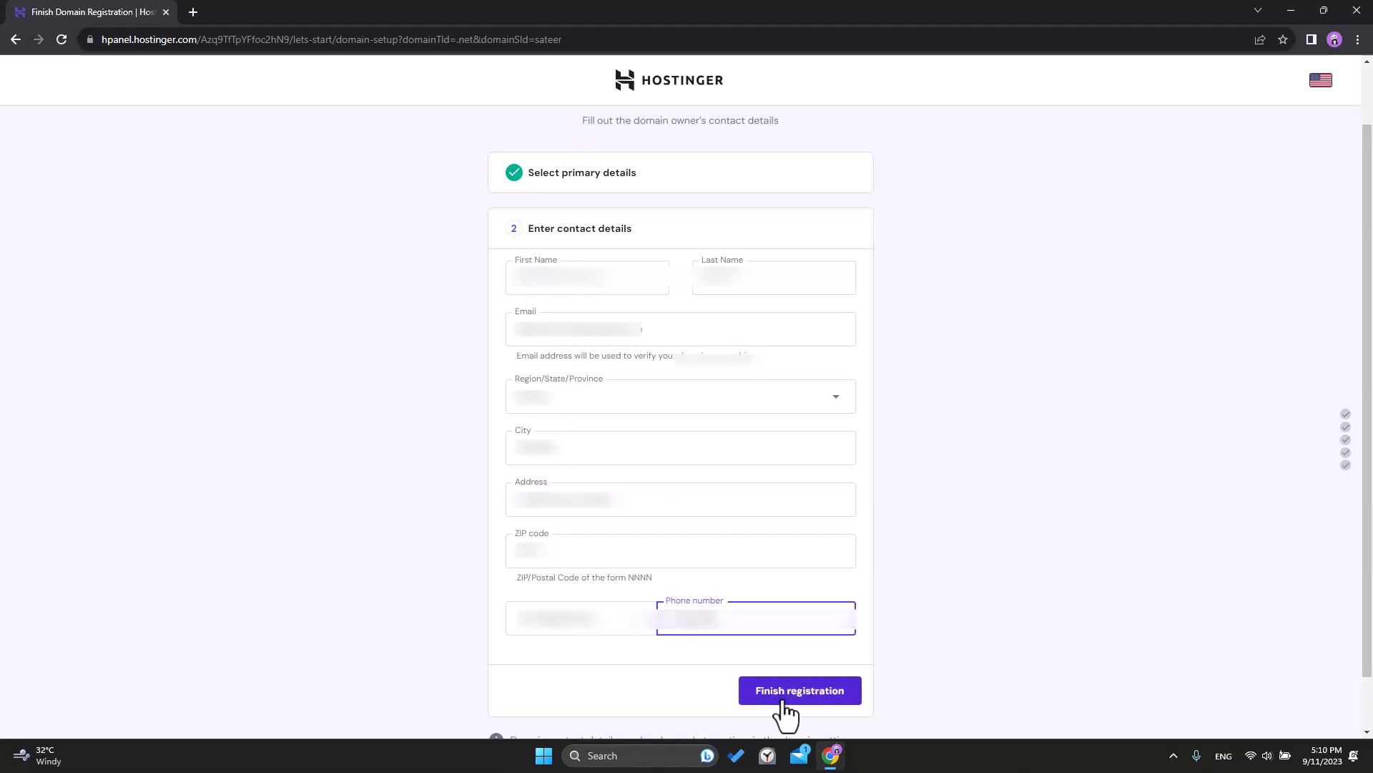
click(787, 701)
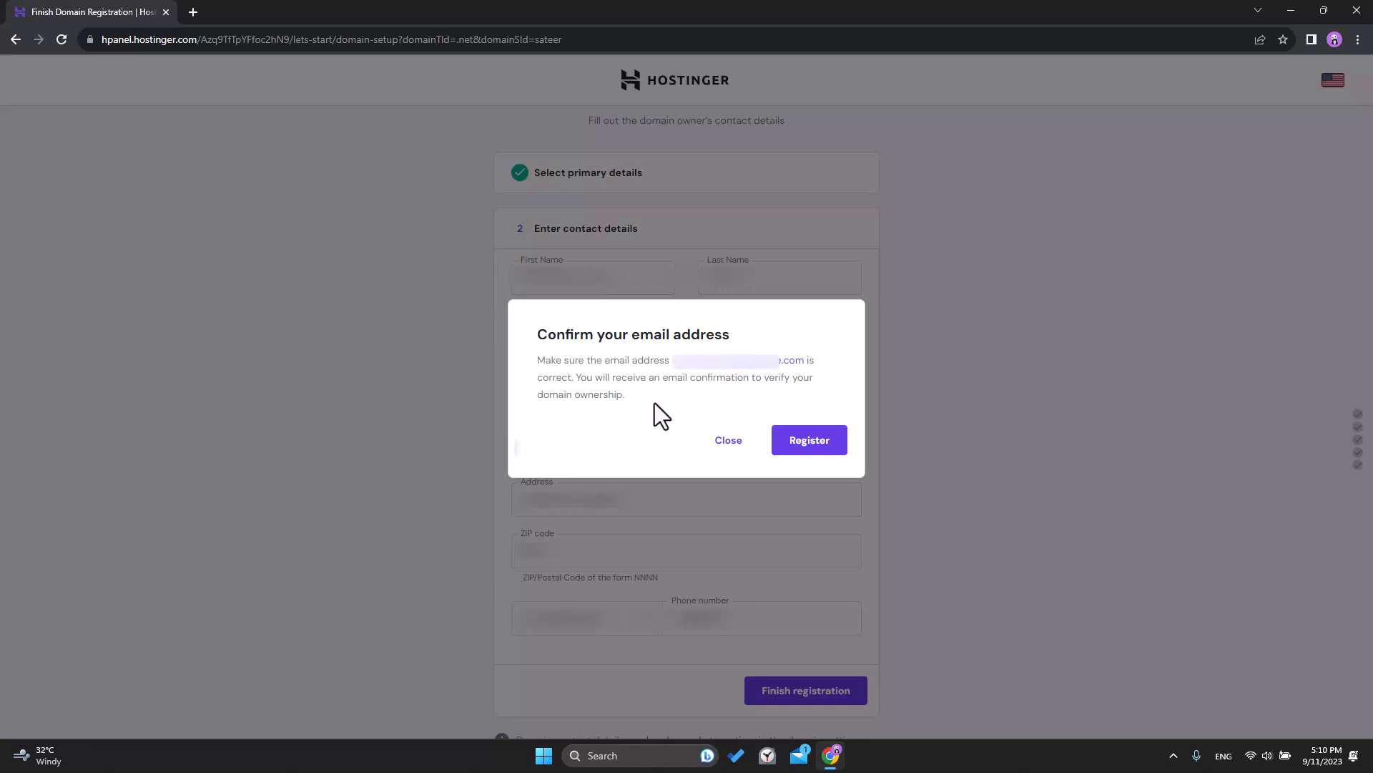
click(803, 448)
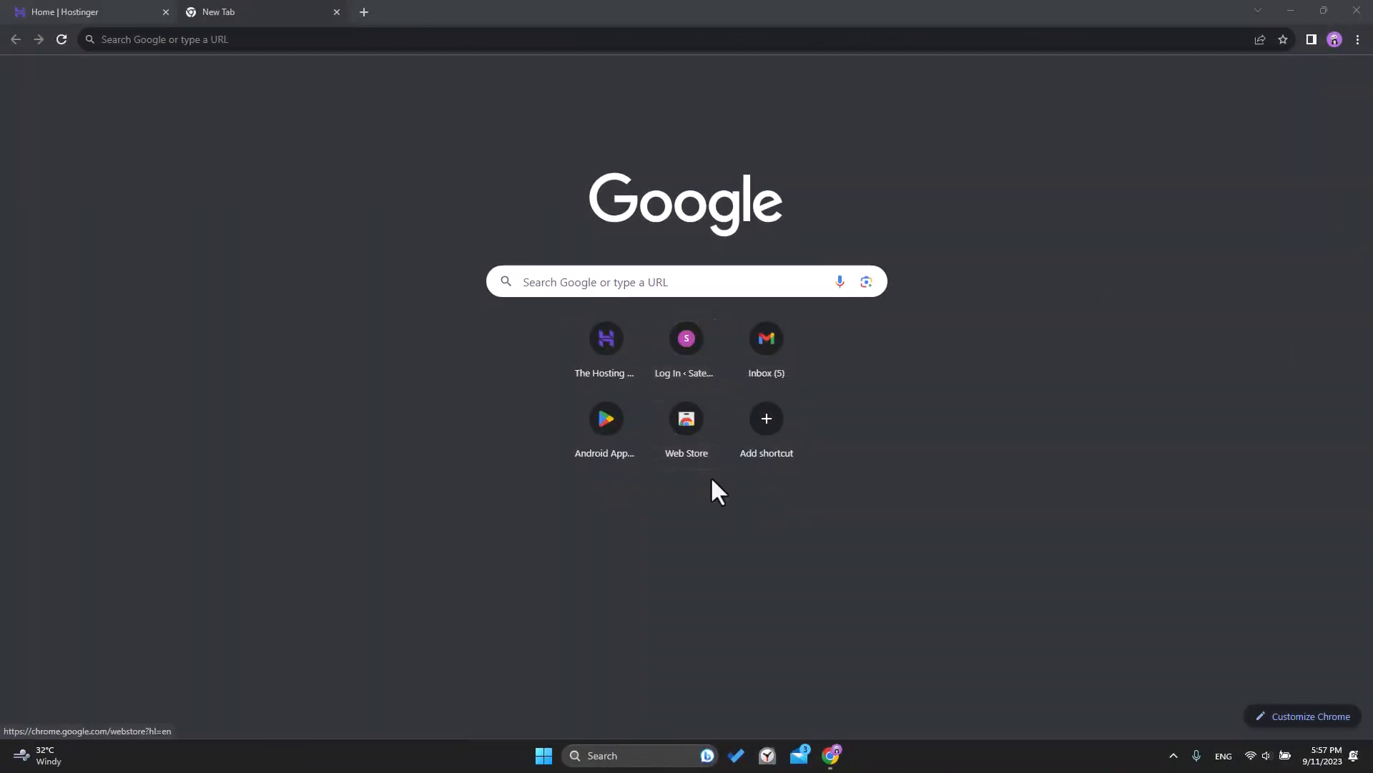
Switch to the Mail app and read Hostinger's message about verifying the contact information for sateer.net.
click(799, 757)
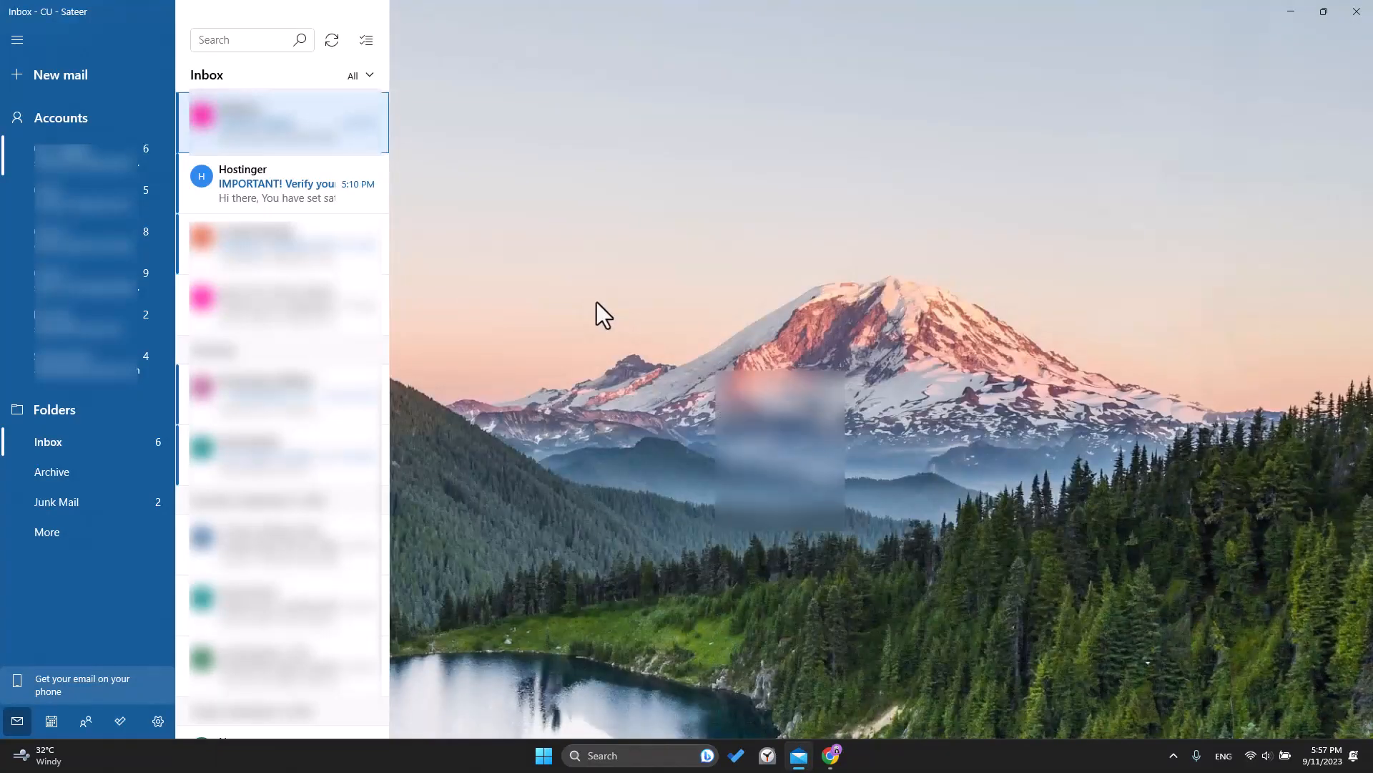
click(279, 147)
click(263, 181)
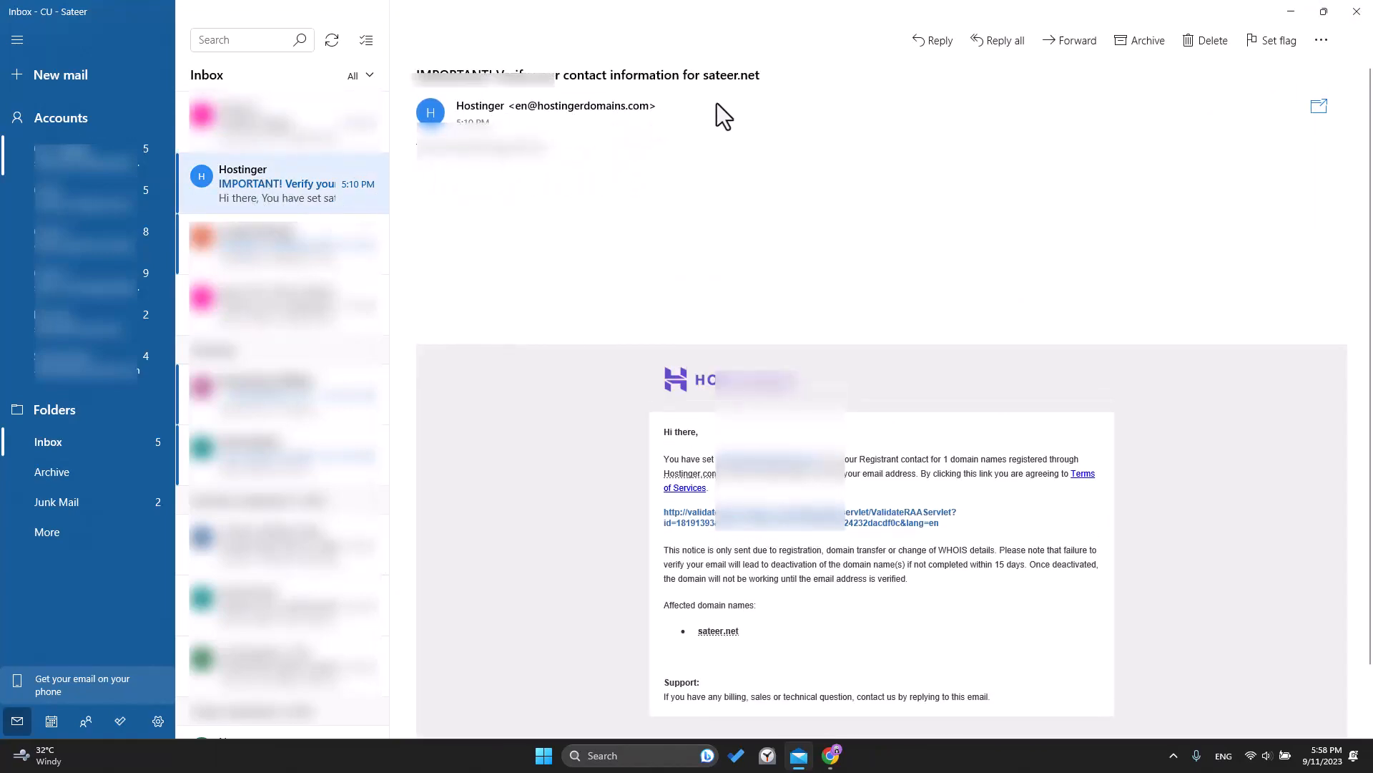
scroll(820, 465, down, 1)
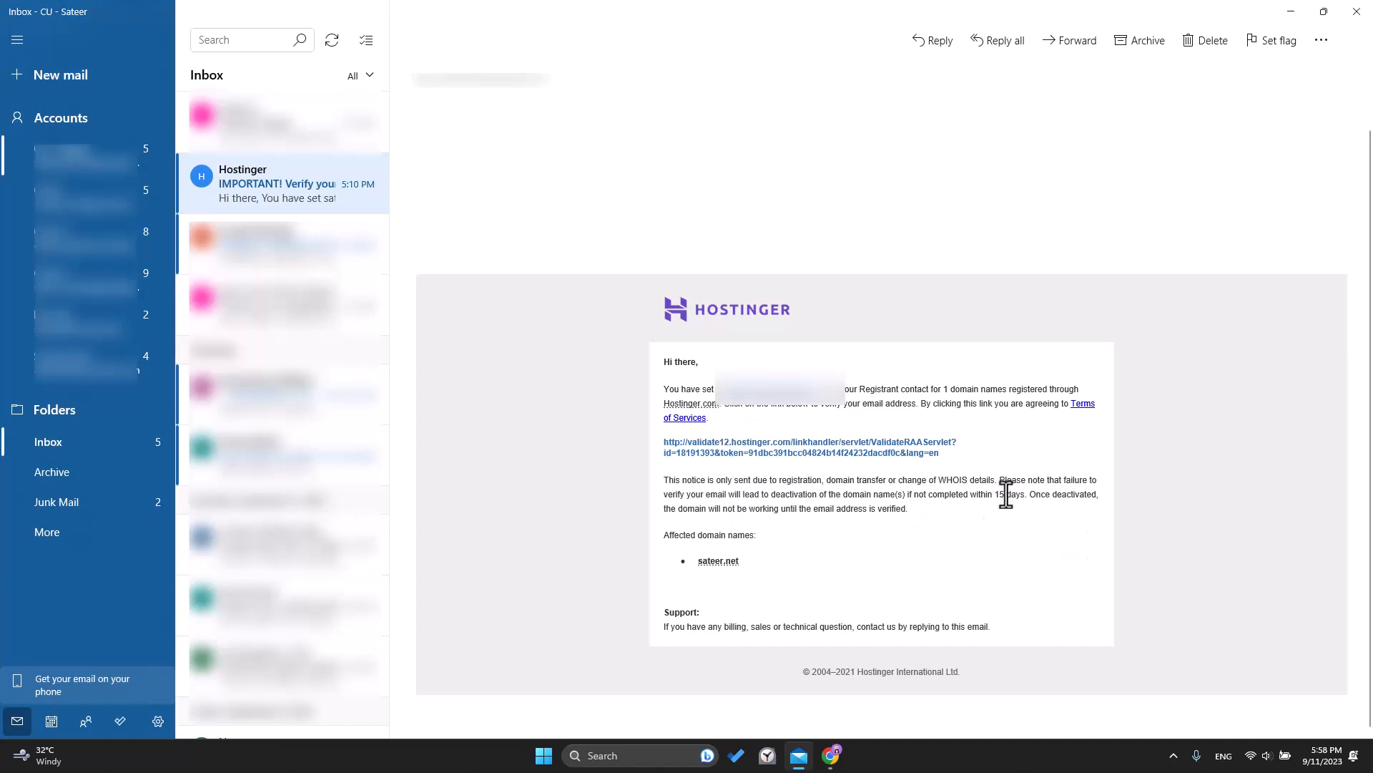
drag(1007, 494, 993, 494)
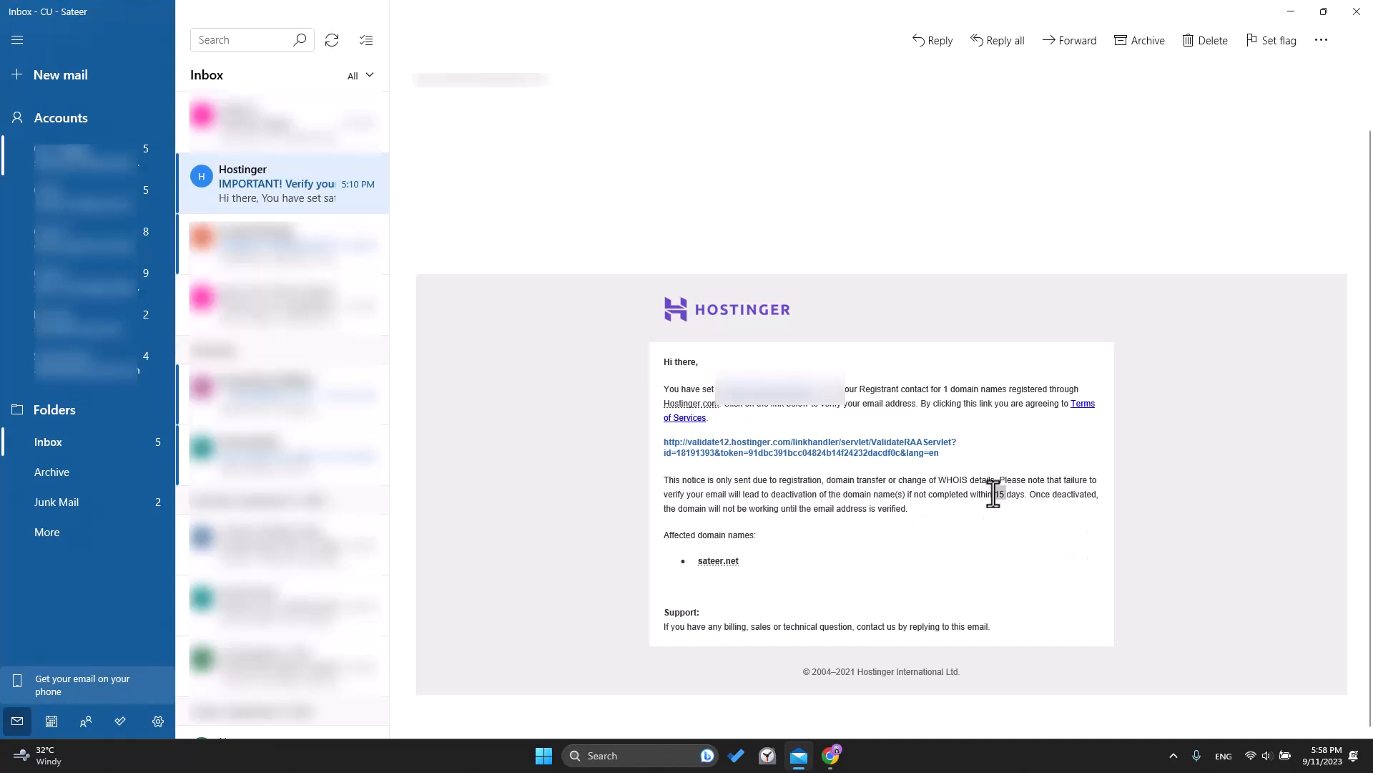
click(904, 502)
Verify the registrant's e-mail address through the validation link in Hostinger's message, and close the resulting browser page.
right_click(767, 454)
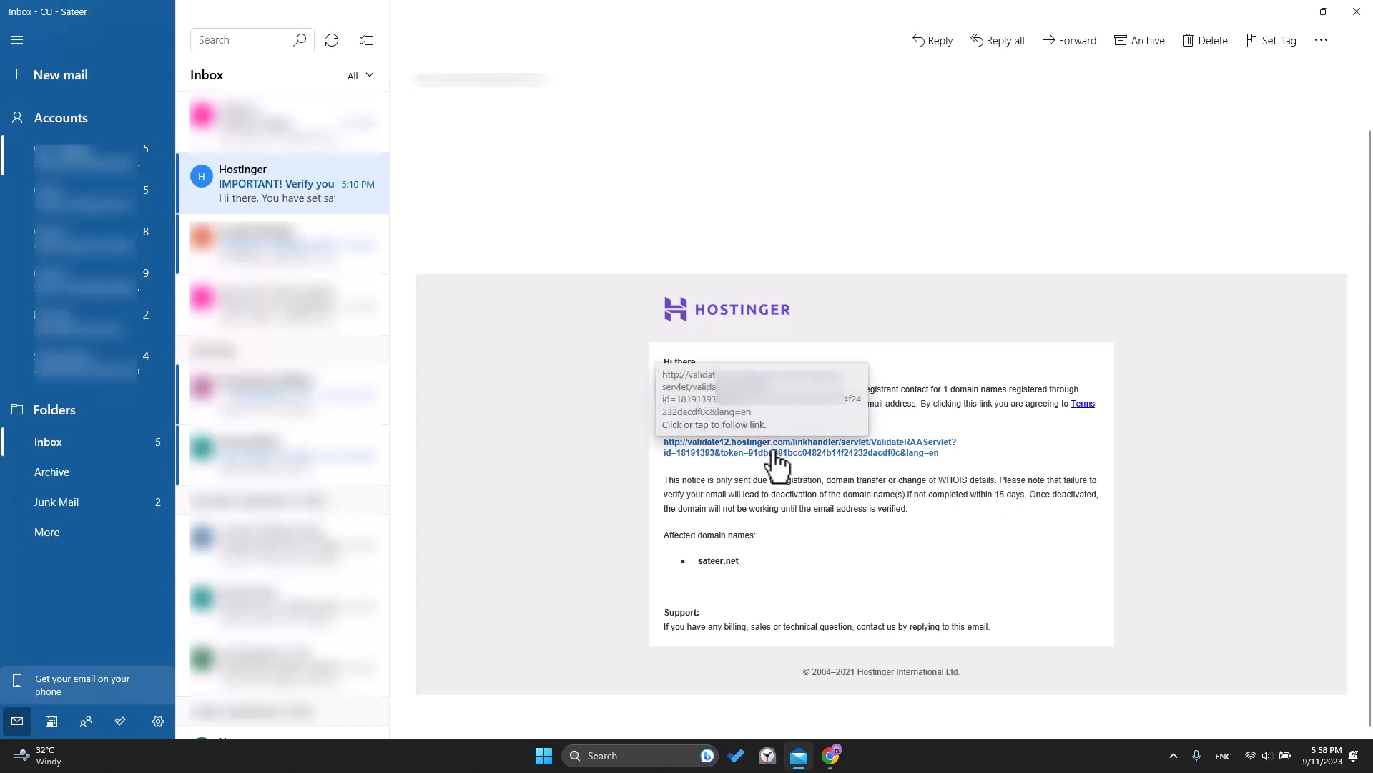
click(774, 451)
click(772, 452)
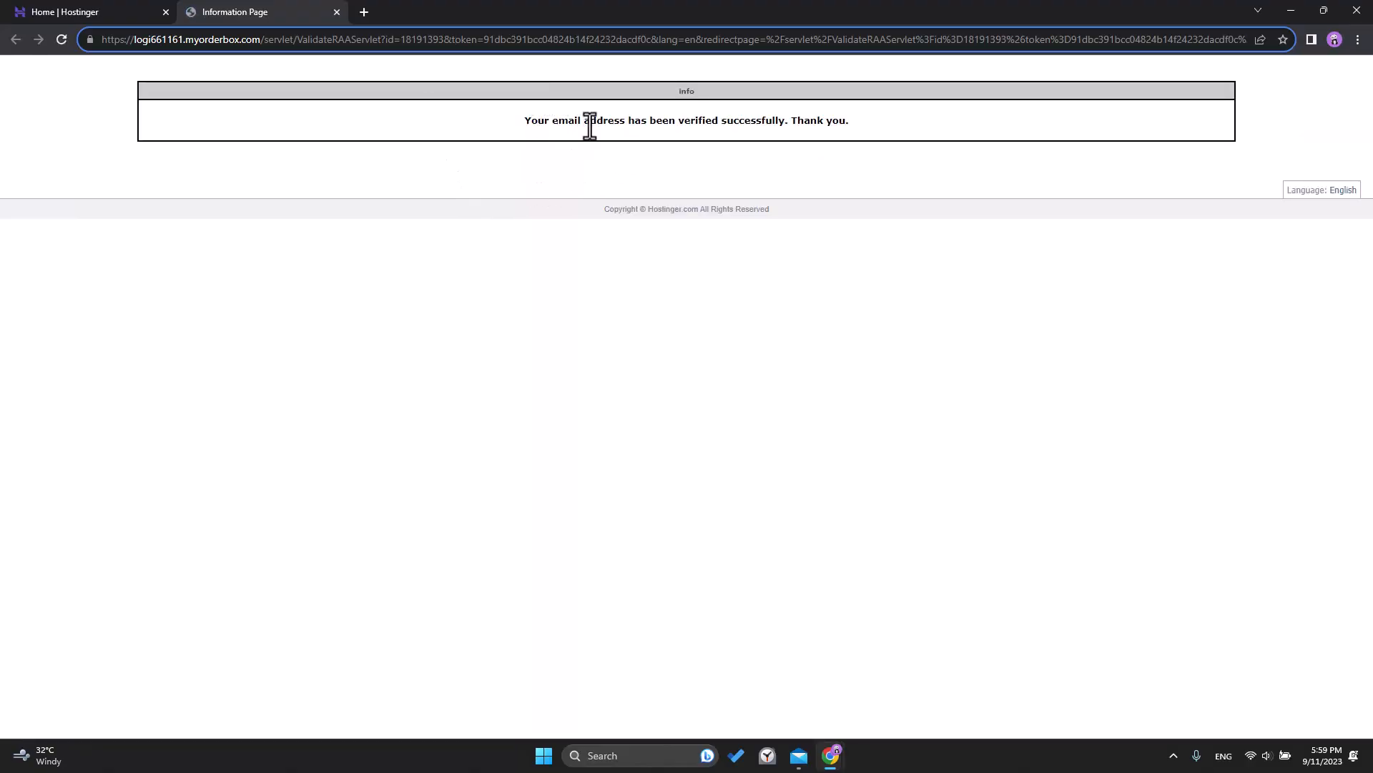
drag(585, 121, 635, 122)
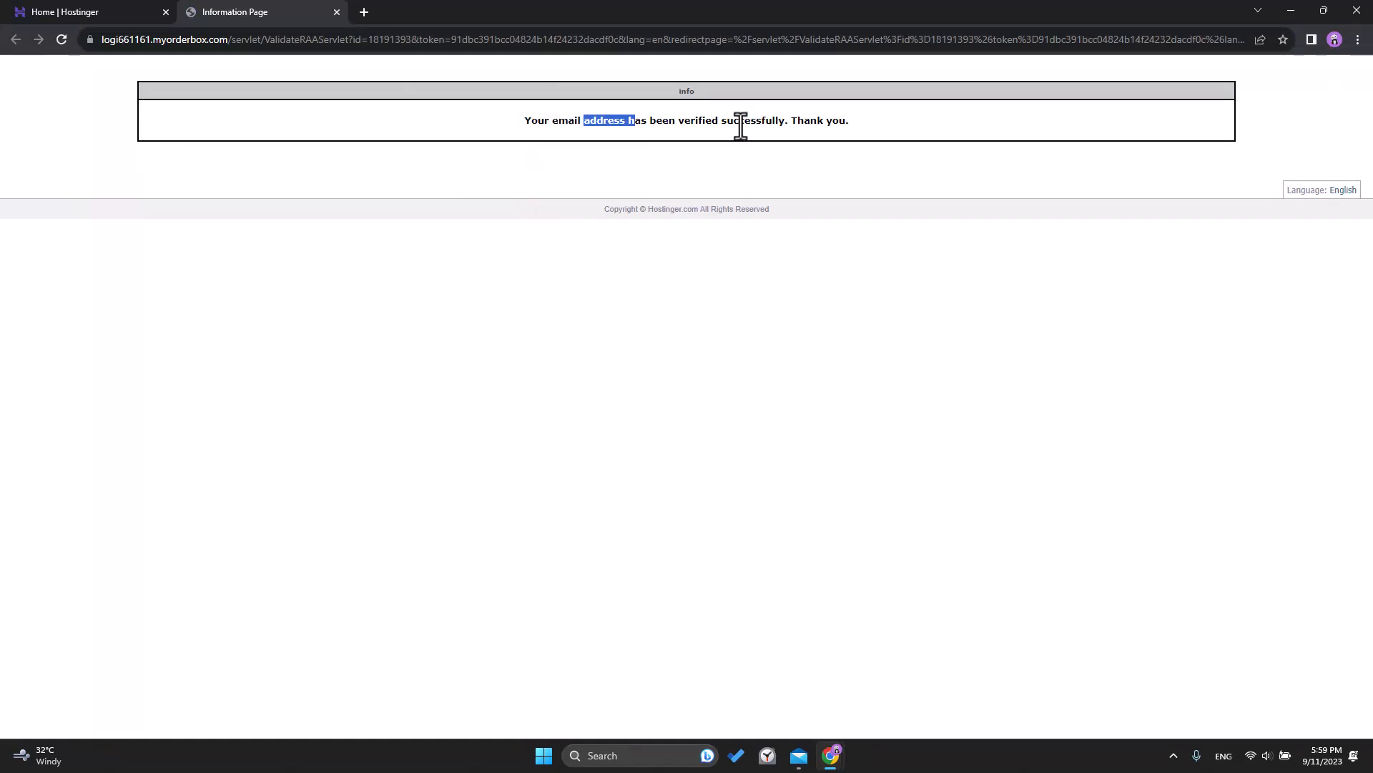
click(801, 121)
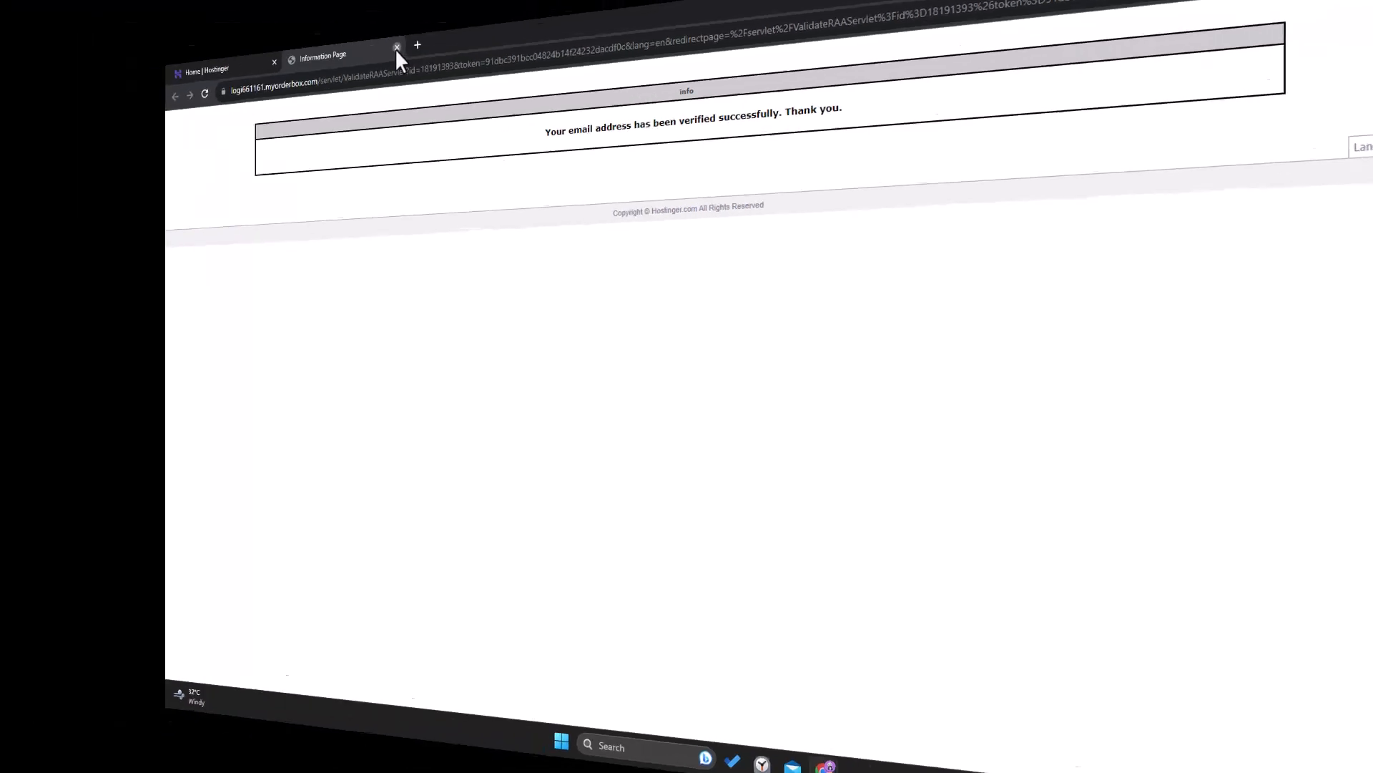
click(397, 47)
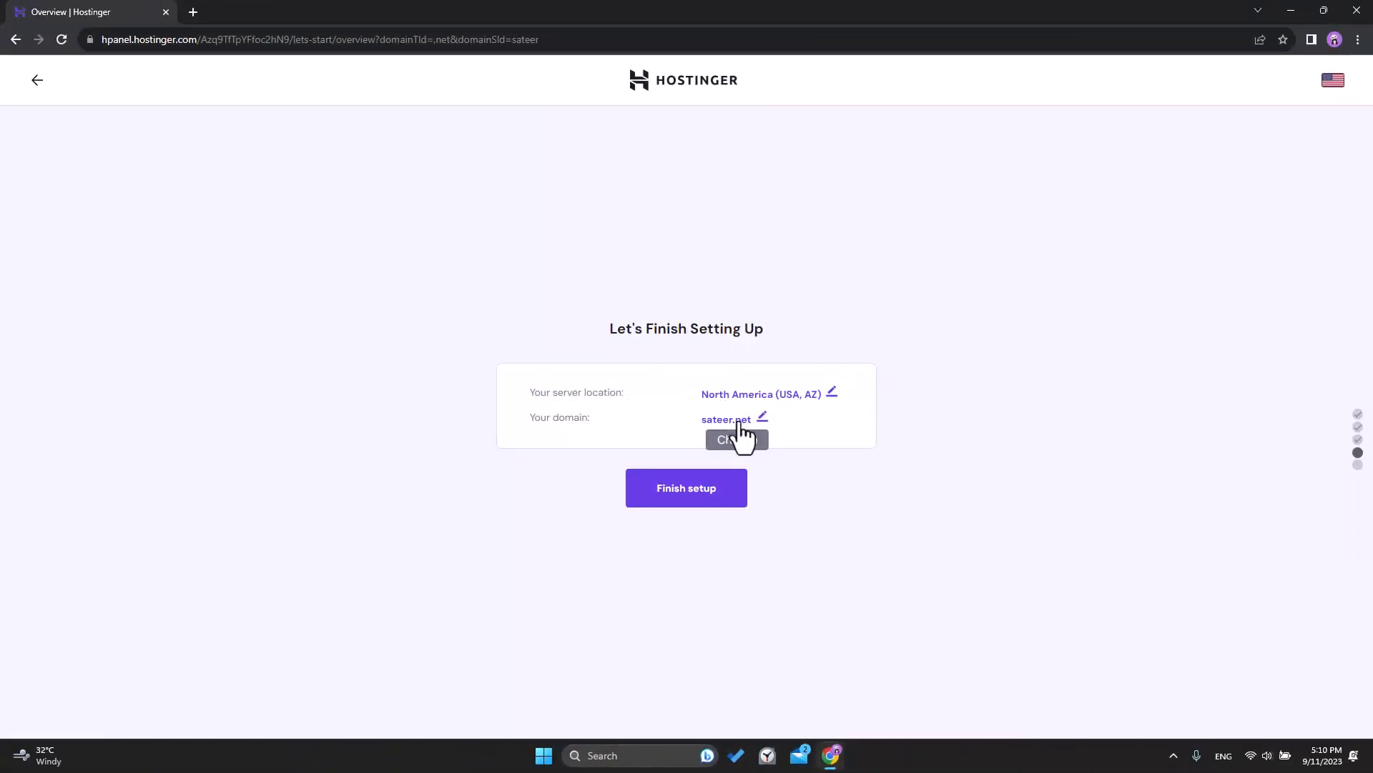
Examine the server locations offered for the website and dismiss the dialog, keeping North America (USA, AZ).
click(834, 393)
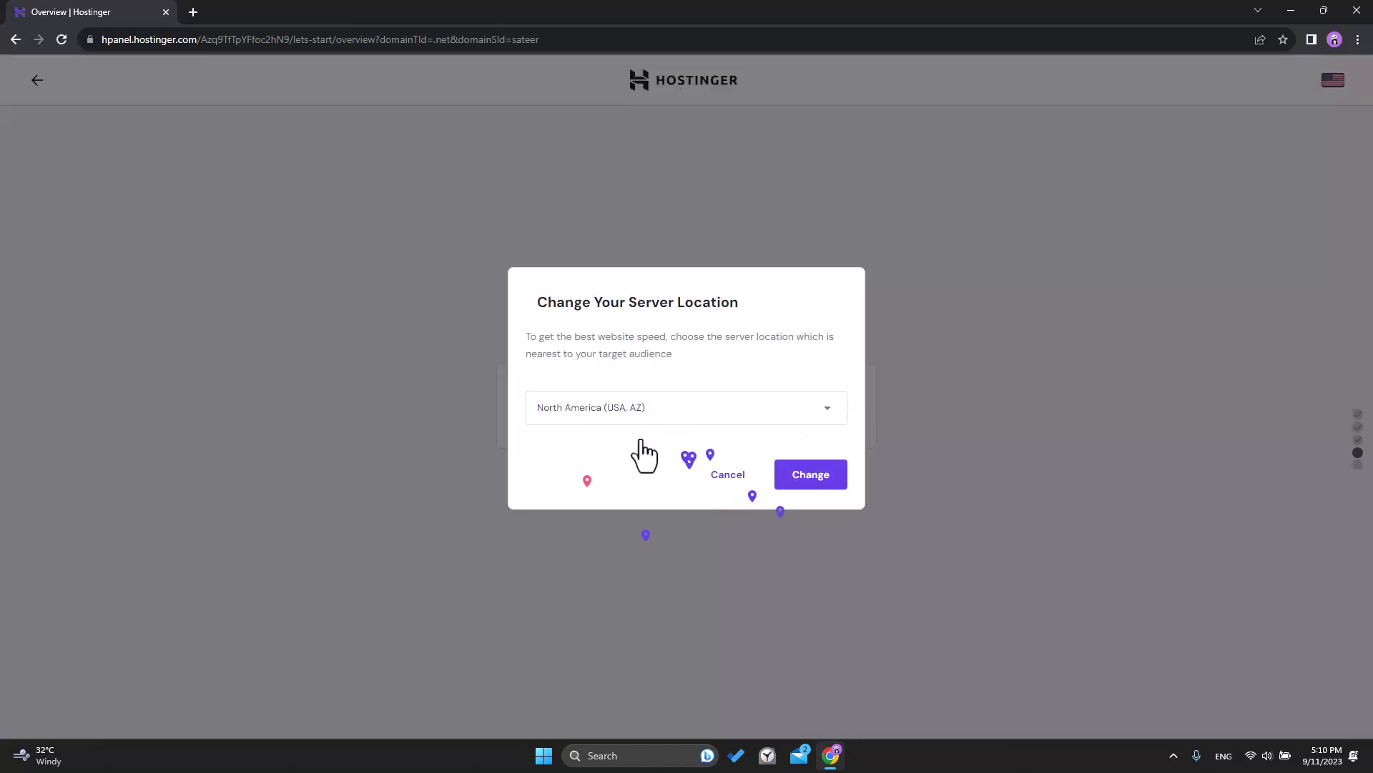
click(616, 505)
scroll(617, 595, up, 2)
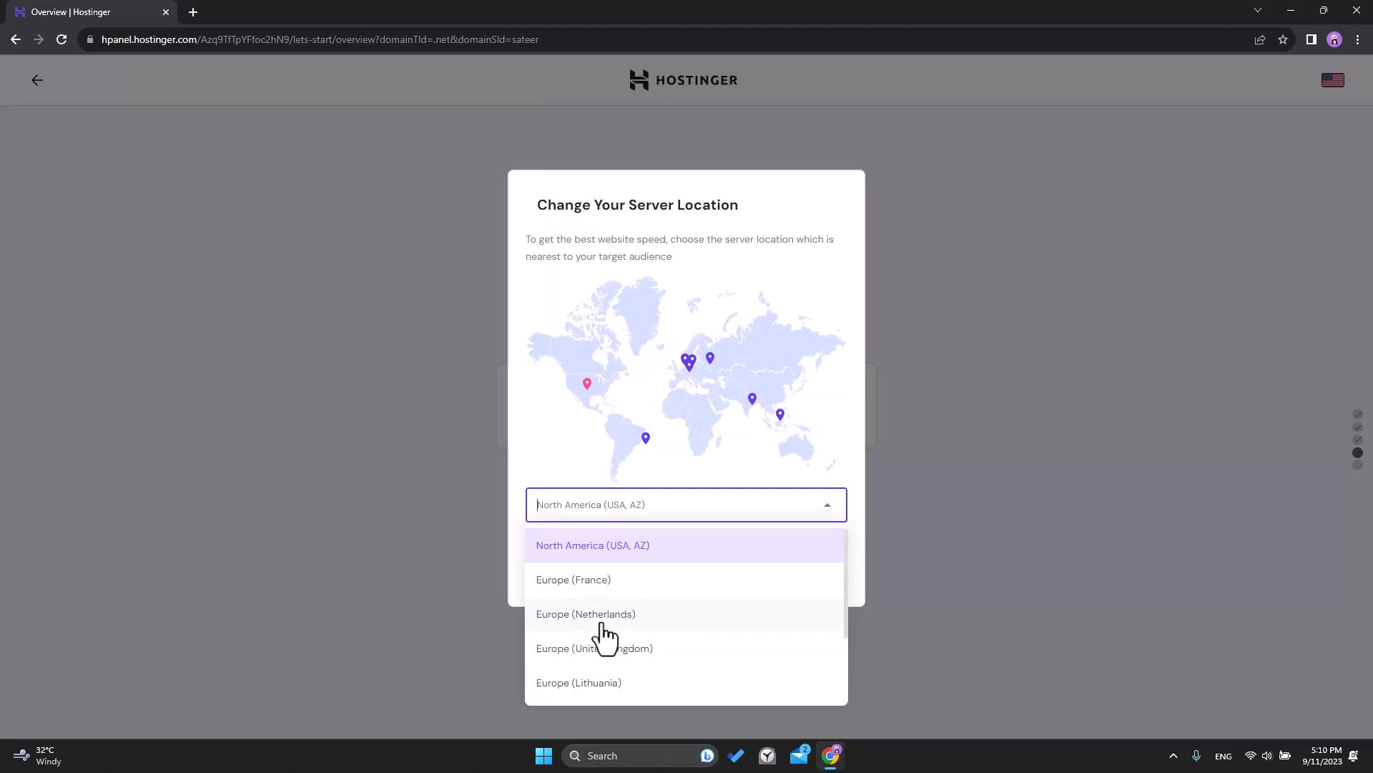
scroll(608, 630, down, 2)
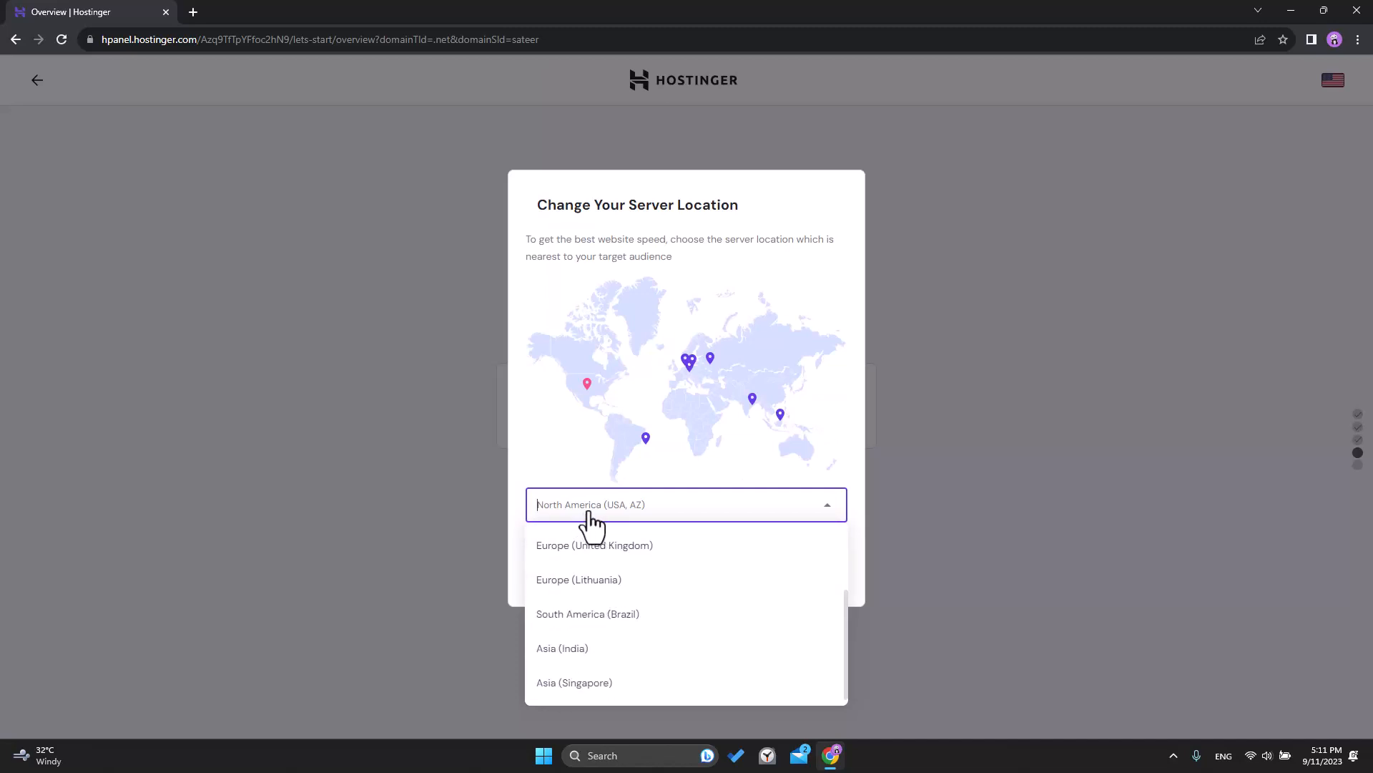
scroll(597, 565, up, 2)
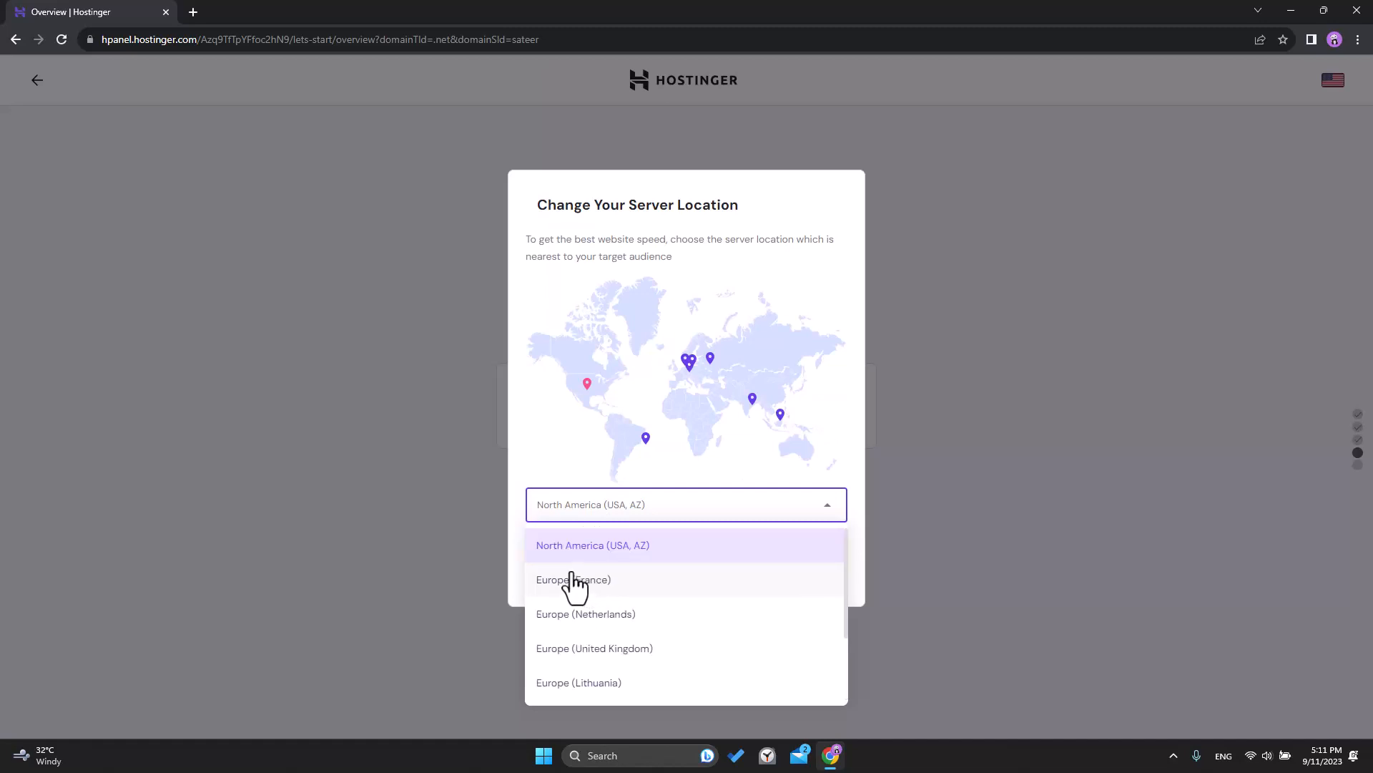
click(623, 547)
click(731, 581)
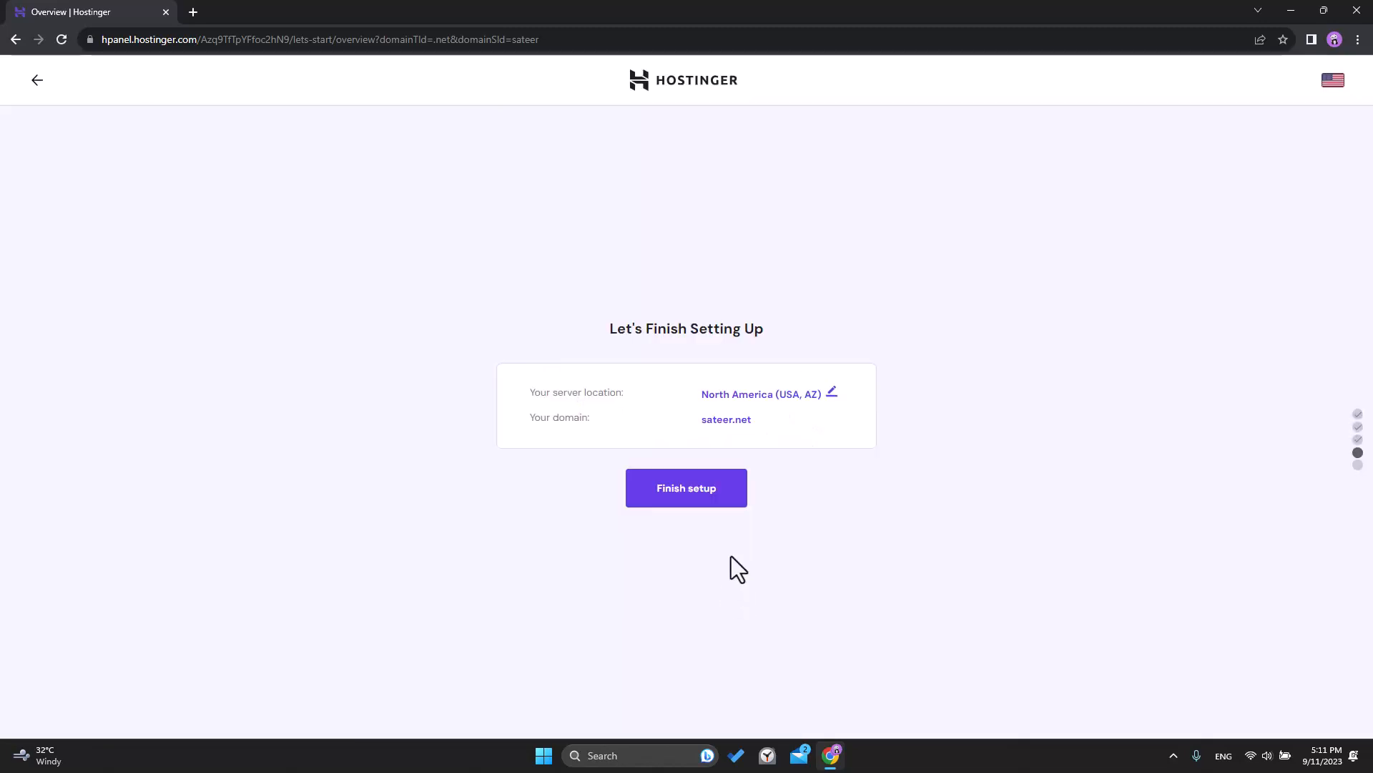
Finish the website setup and open the site's Hostinger control panel.
click(699, 504)
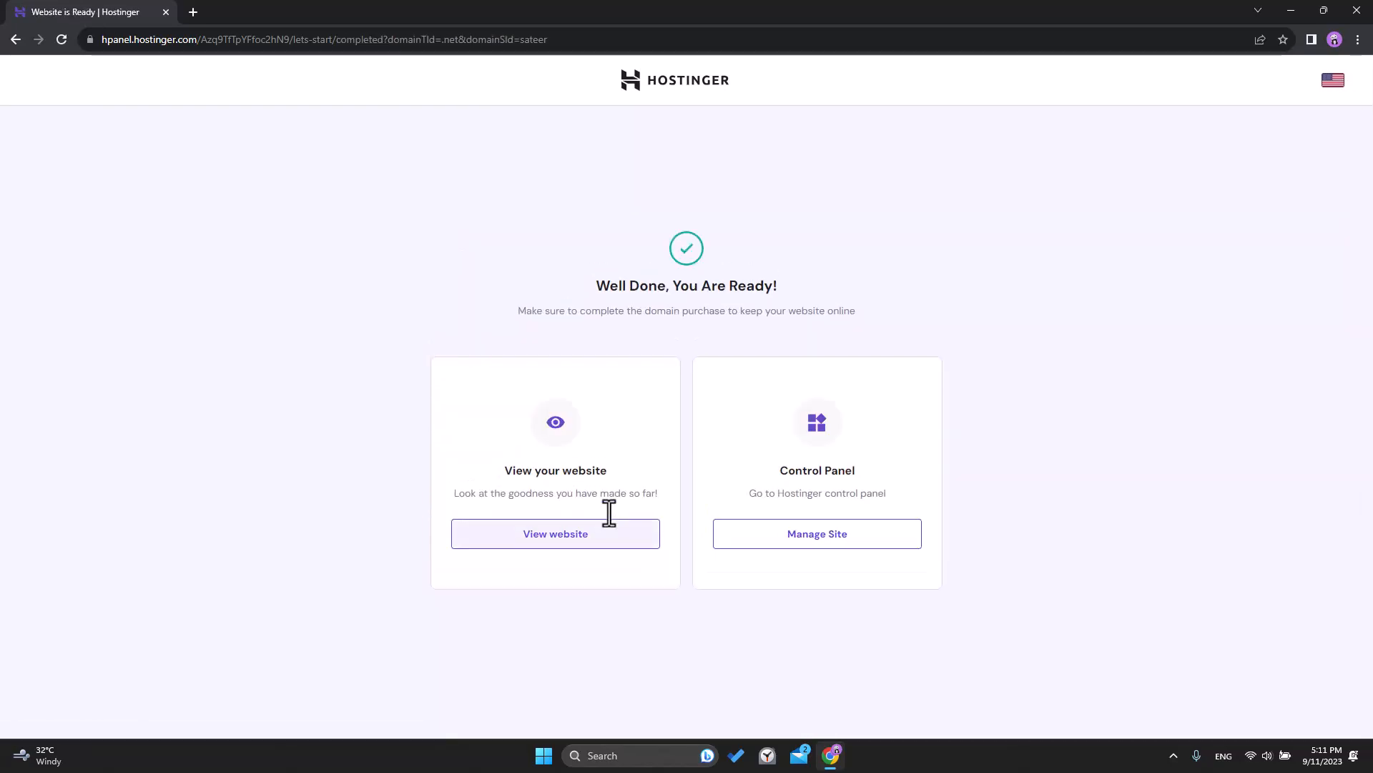
click(816, 536)
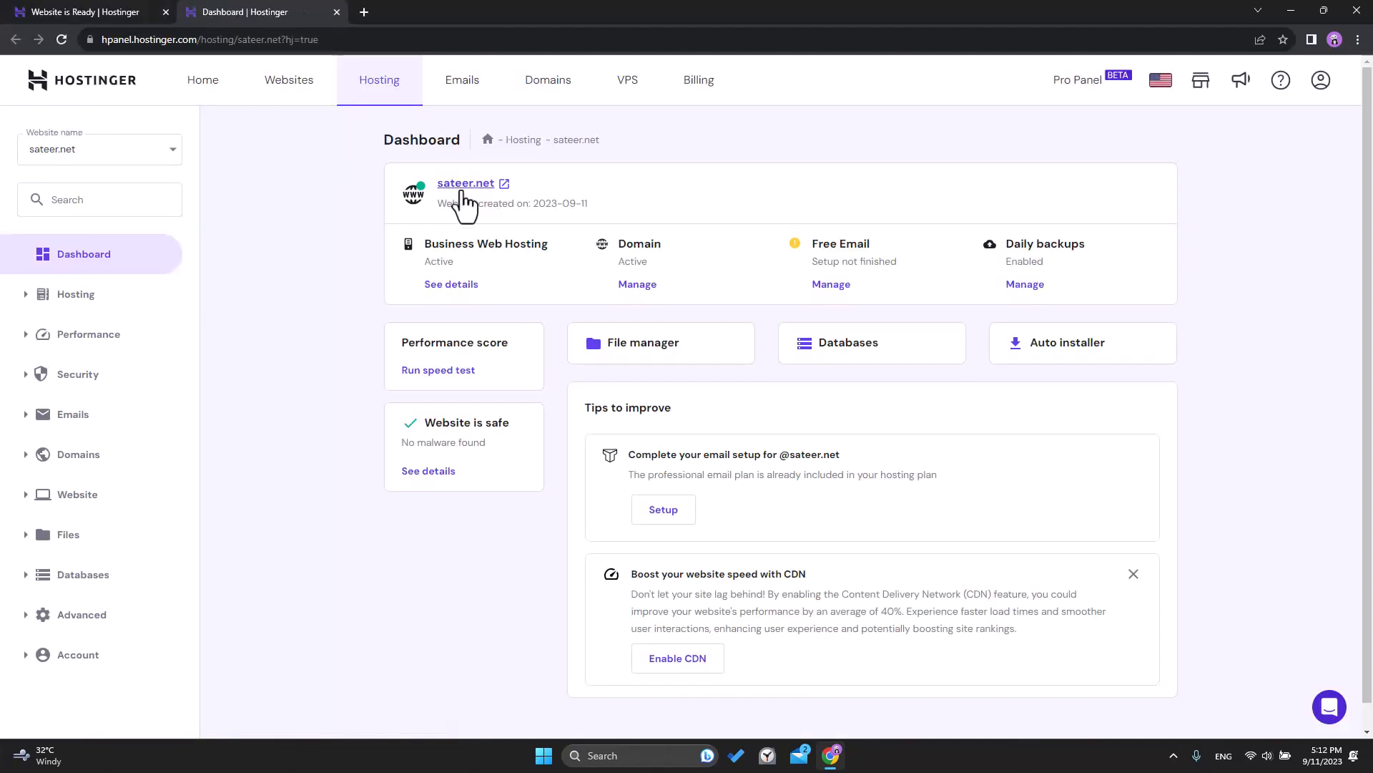
View the live sateer.net page from the dashboard and return to the dashboard.
right_click(462, 189)
click(432, 182)
click(465, 183)
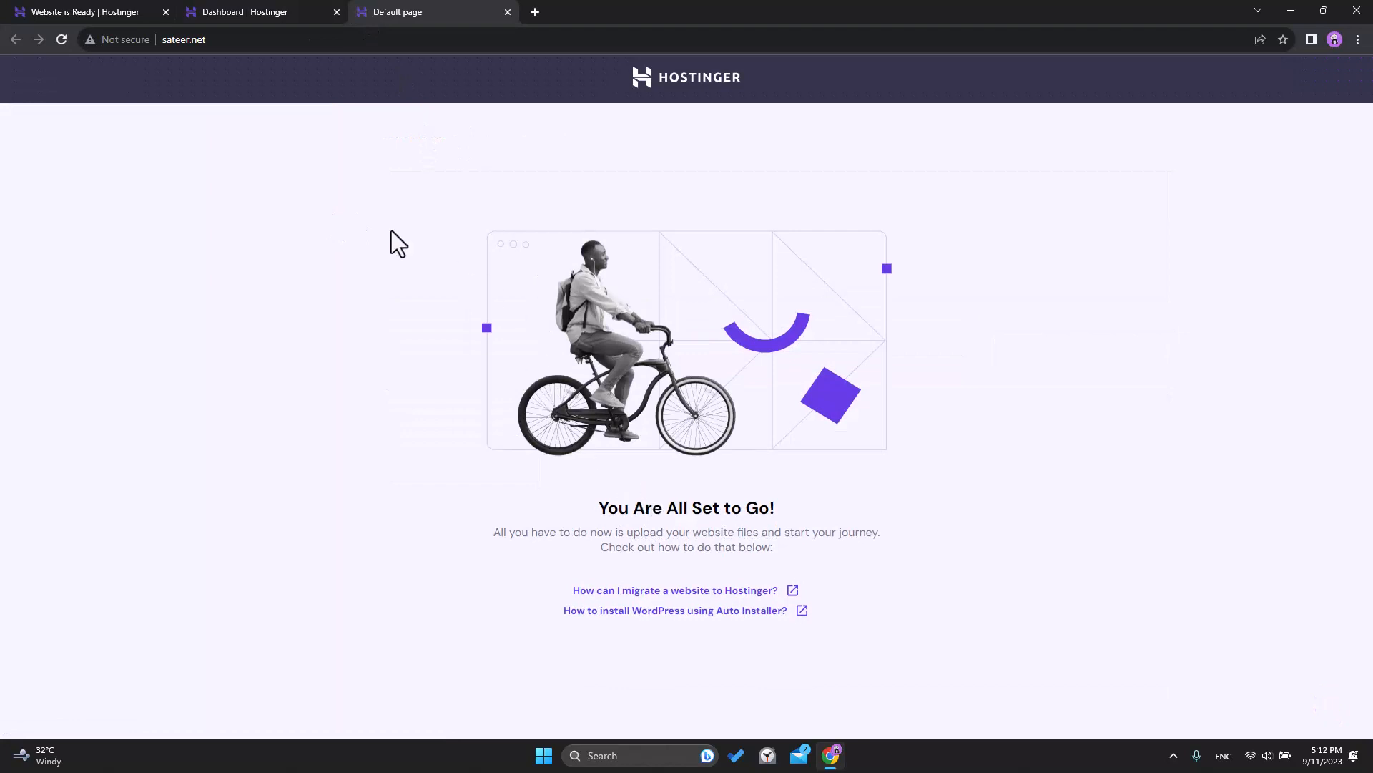
click(246, 15)
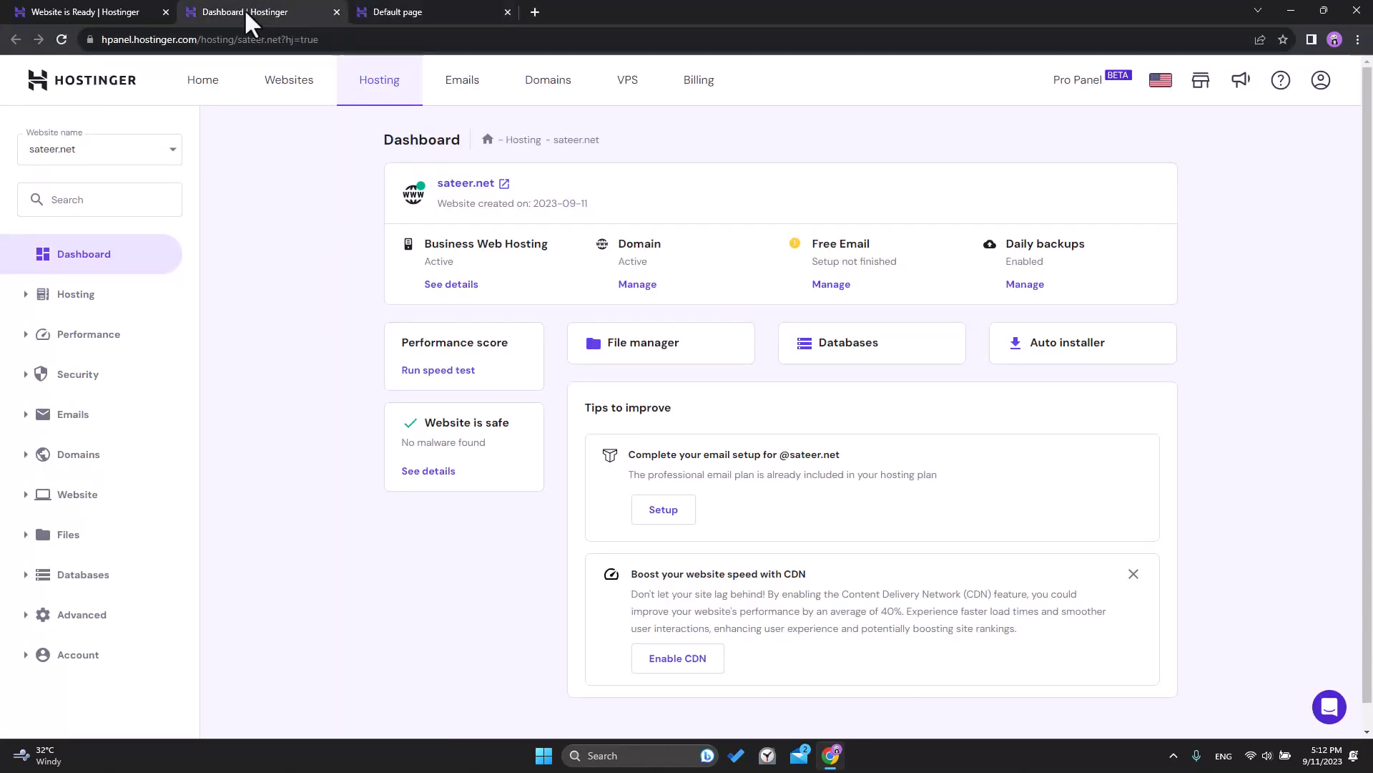
Start a WordPress installation with the auto installer, title the website Sateer Academy, and fill in the administrator's e-mail and username.
click(1056, 350)
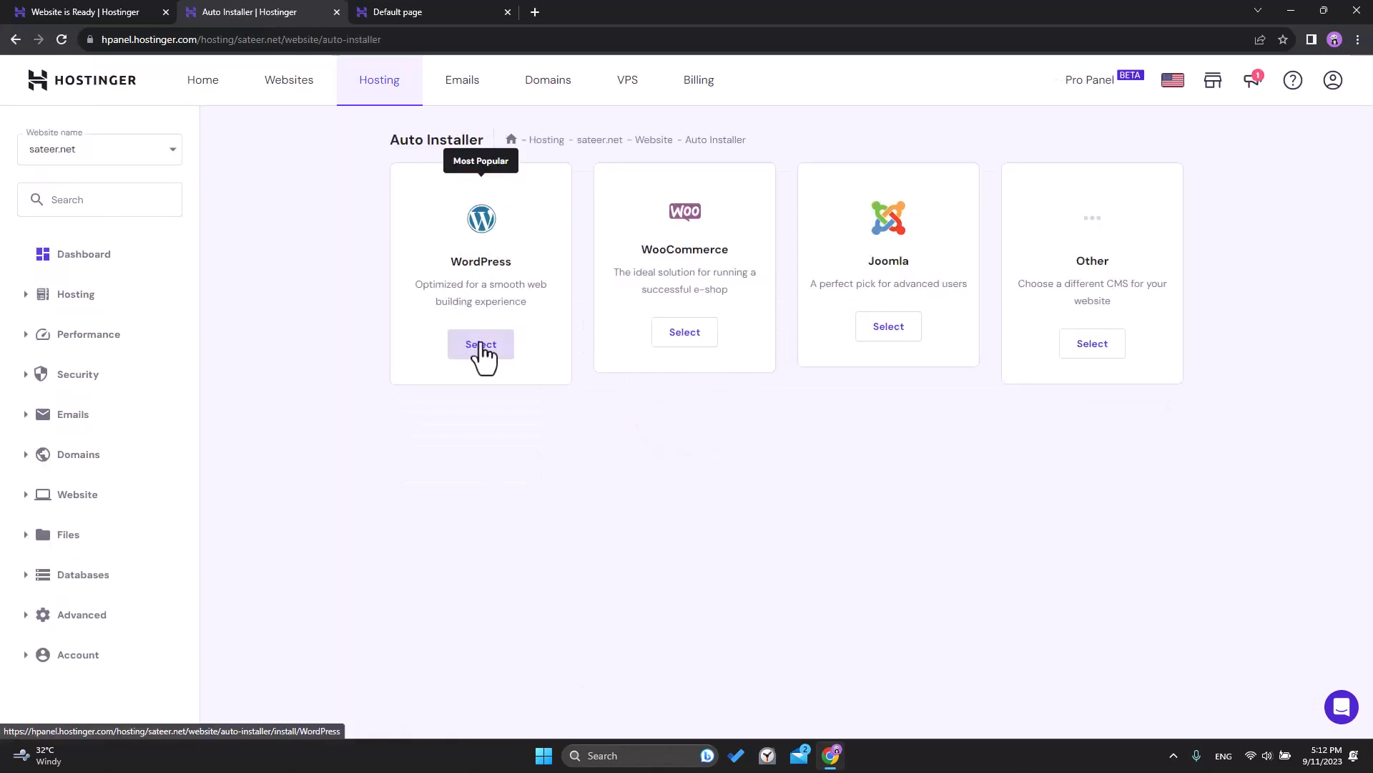
click(481, 347)
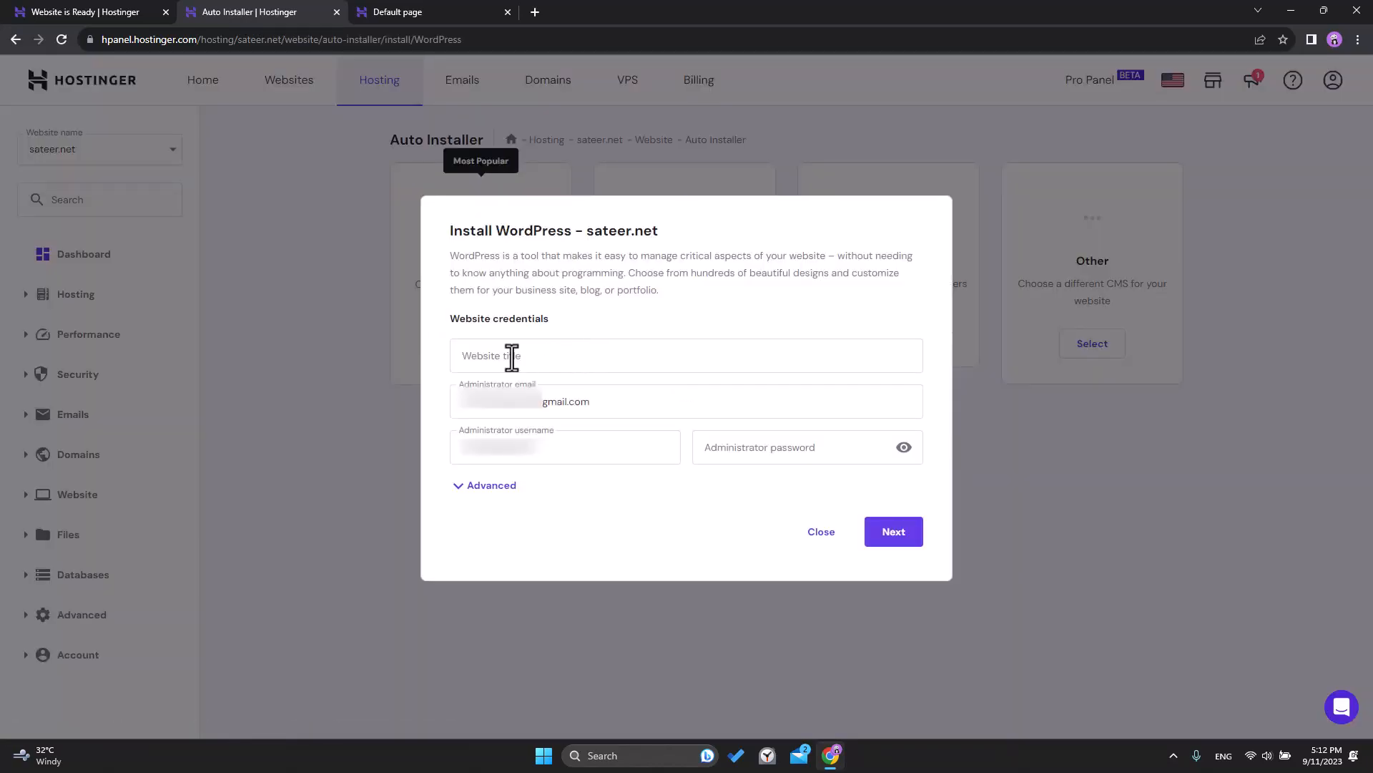
click(512, 358)
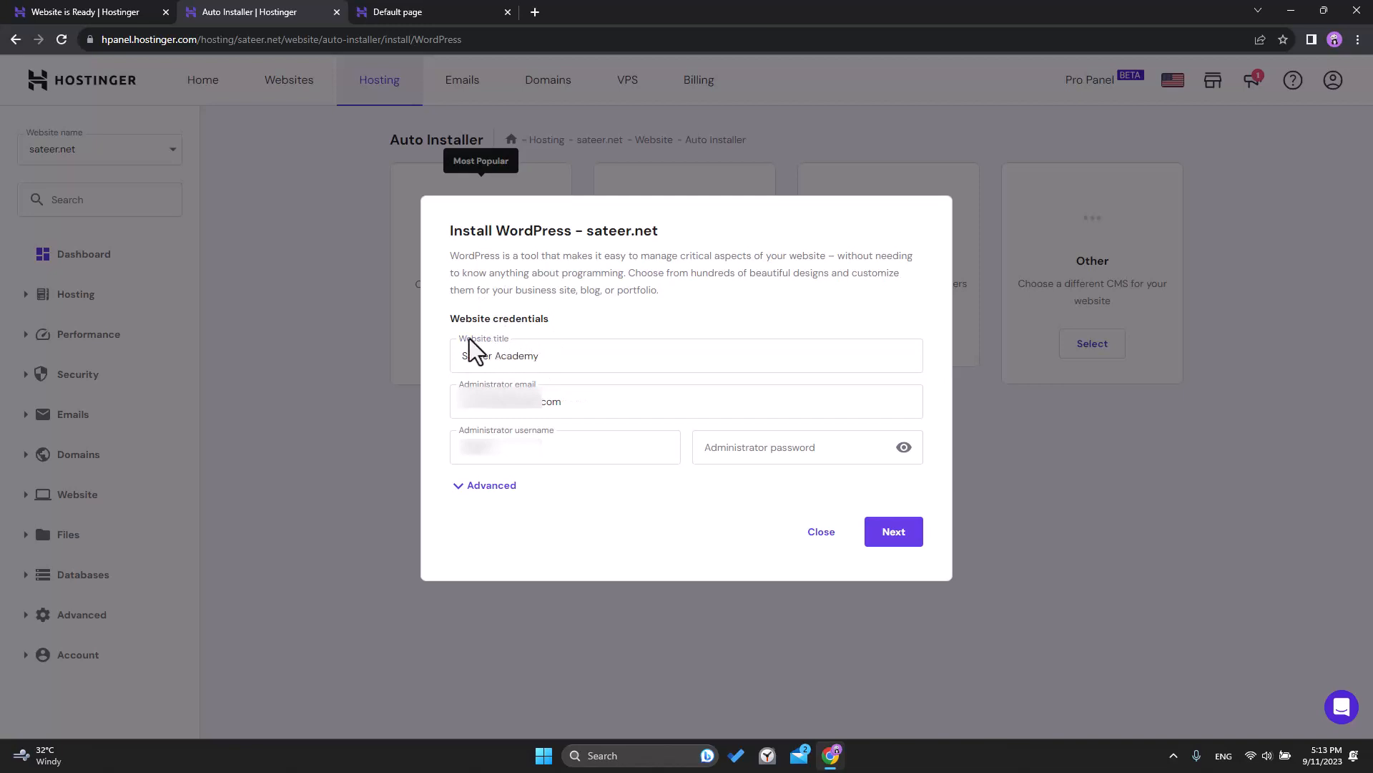
drag(555, 356, 468, 356)
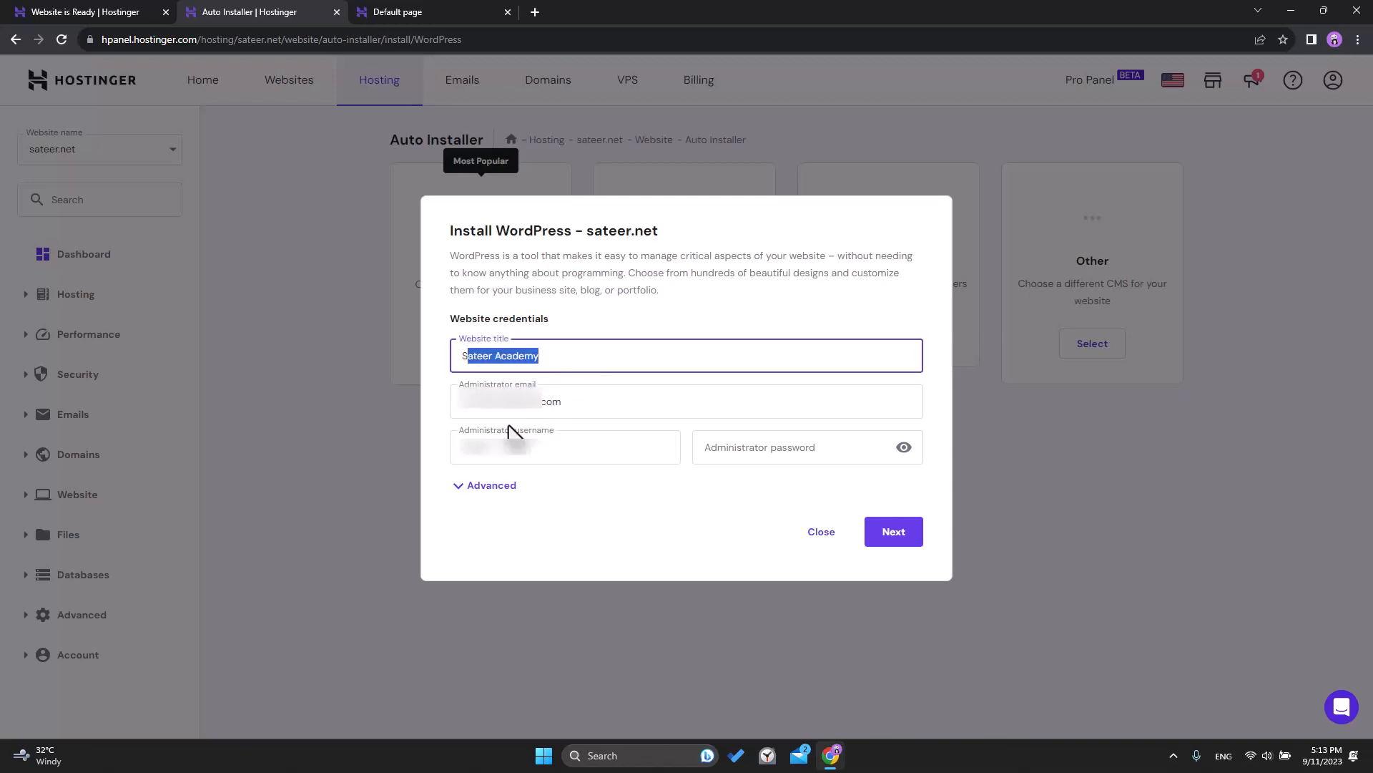
Check the administrator's e-mail and username, enter the administrator password, and continue to the WordPress version and update options.
drag(543, 402, 453, 401)
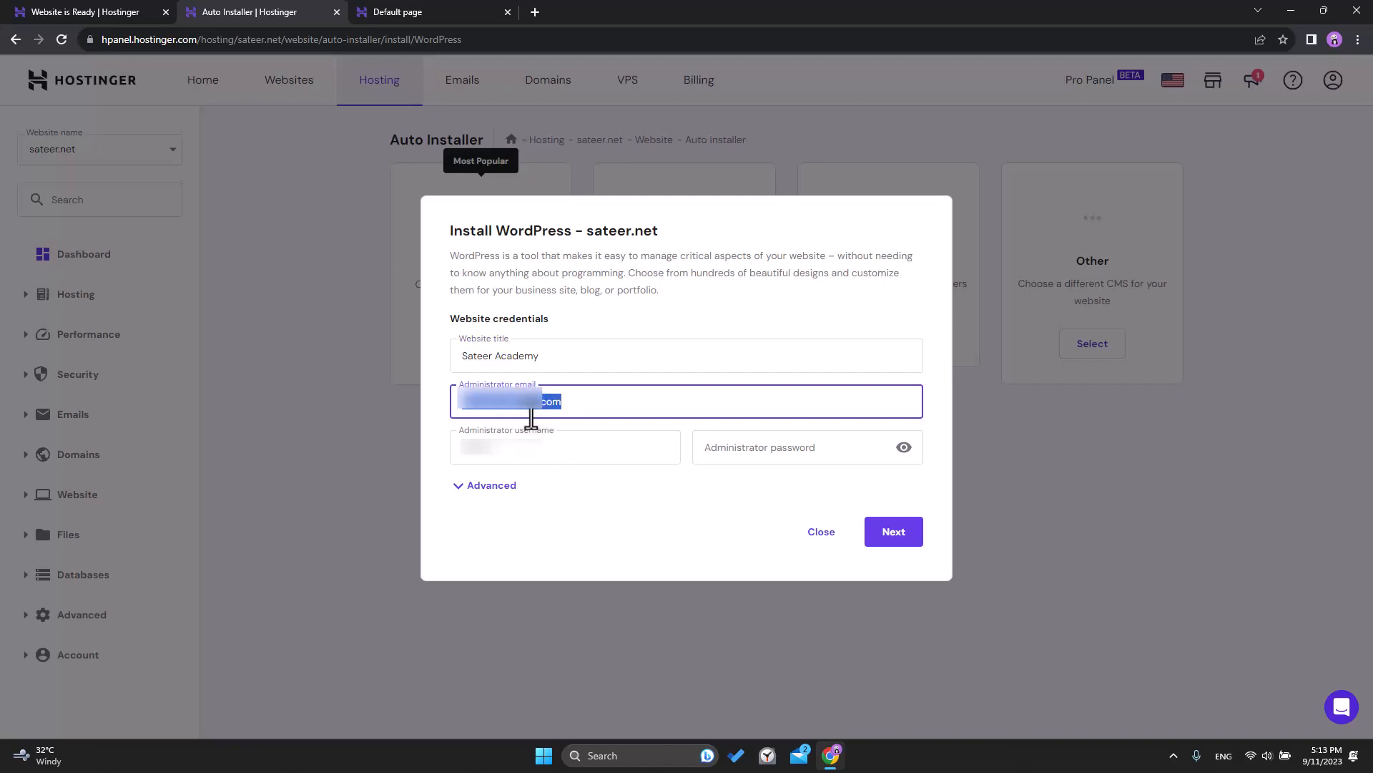
drag(460, 448, 625, 453)
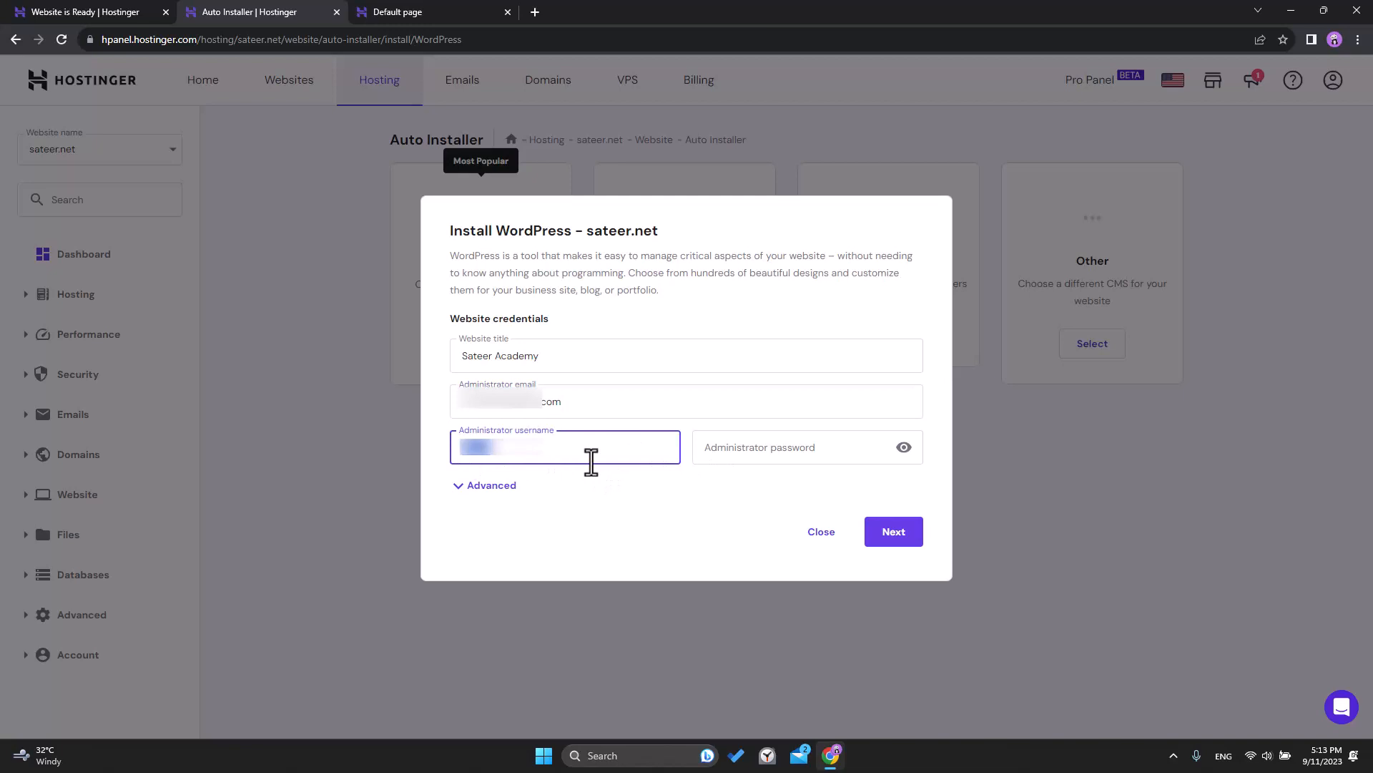
click(748, 456)
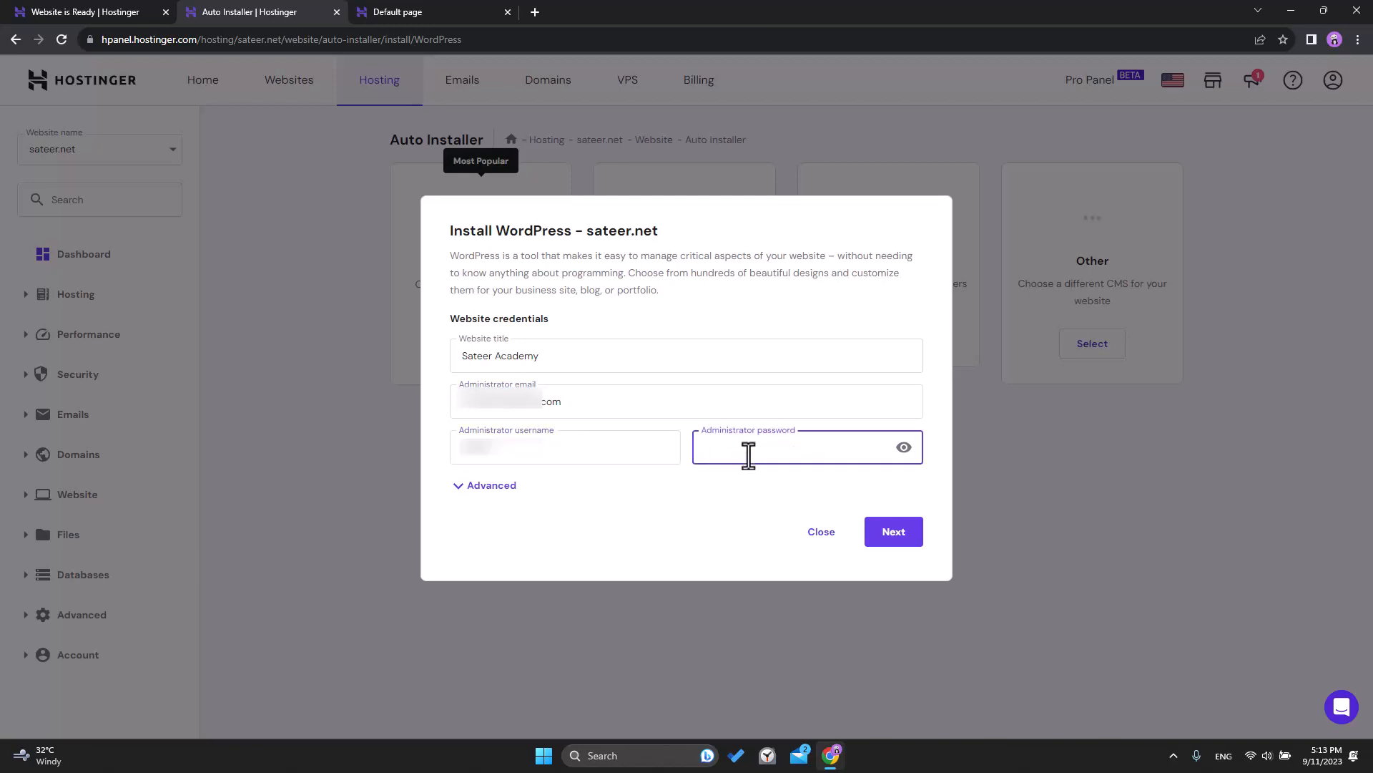
key(ctrl+v)
click(894, 537)
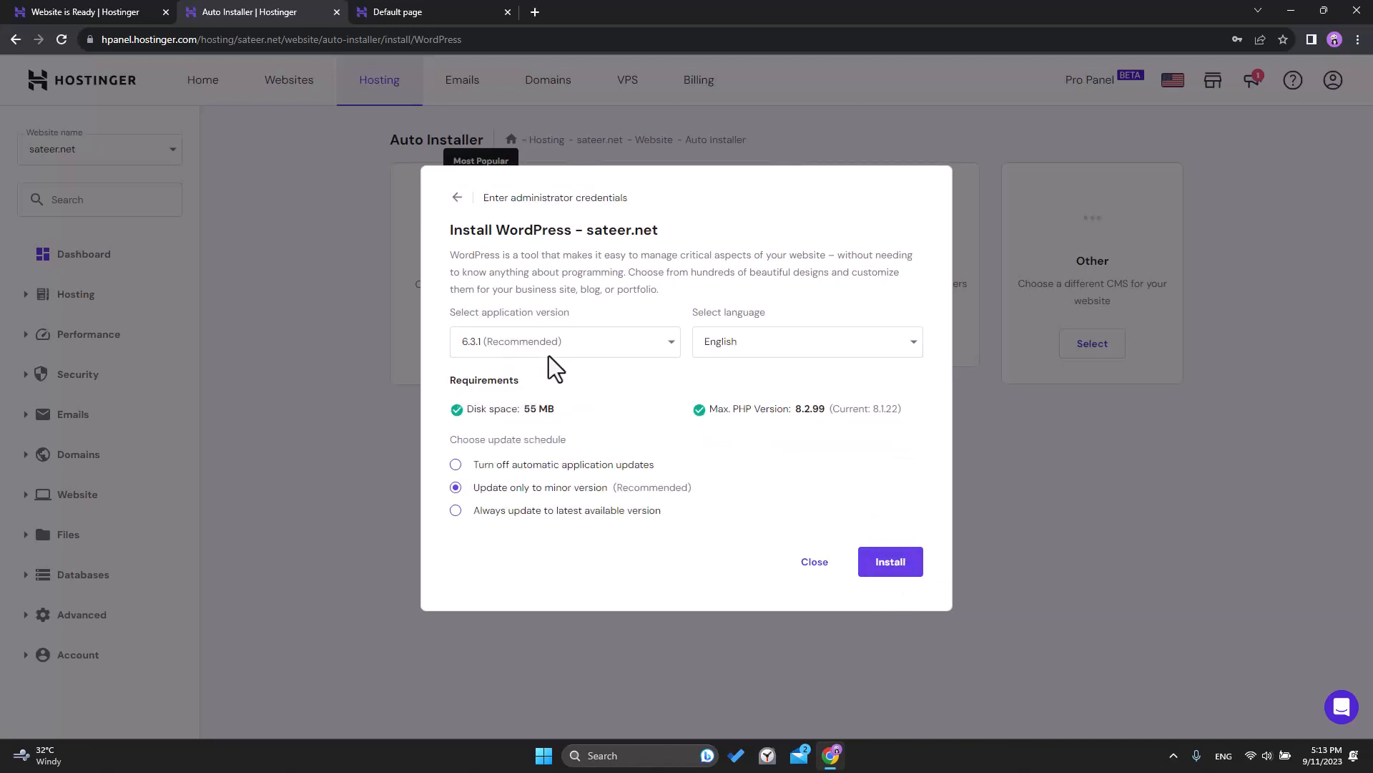
Install WordPress 6.3.1 in English with updates only to minor versions, and check the site's SSL certificate status.
click(889, 562)
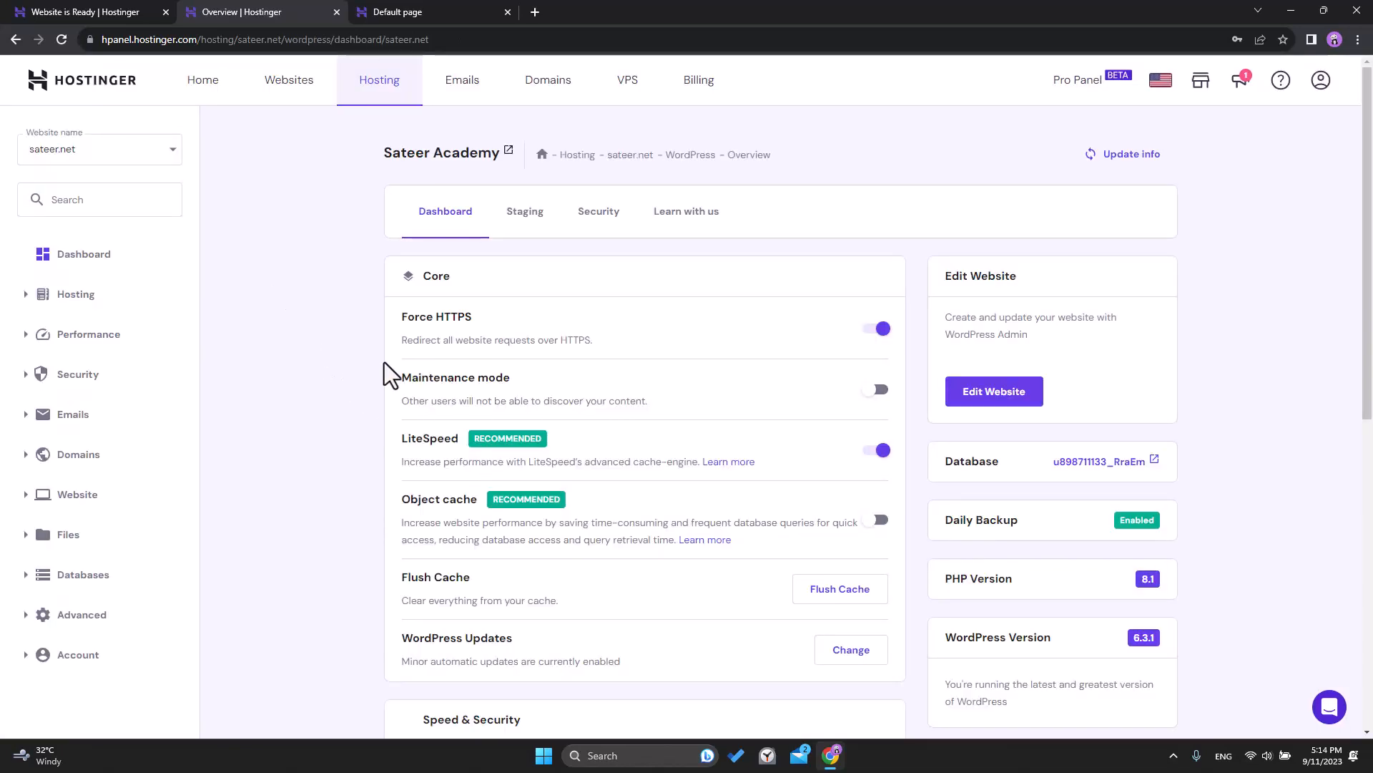
scroll(419, 452, down, 3)
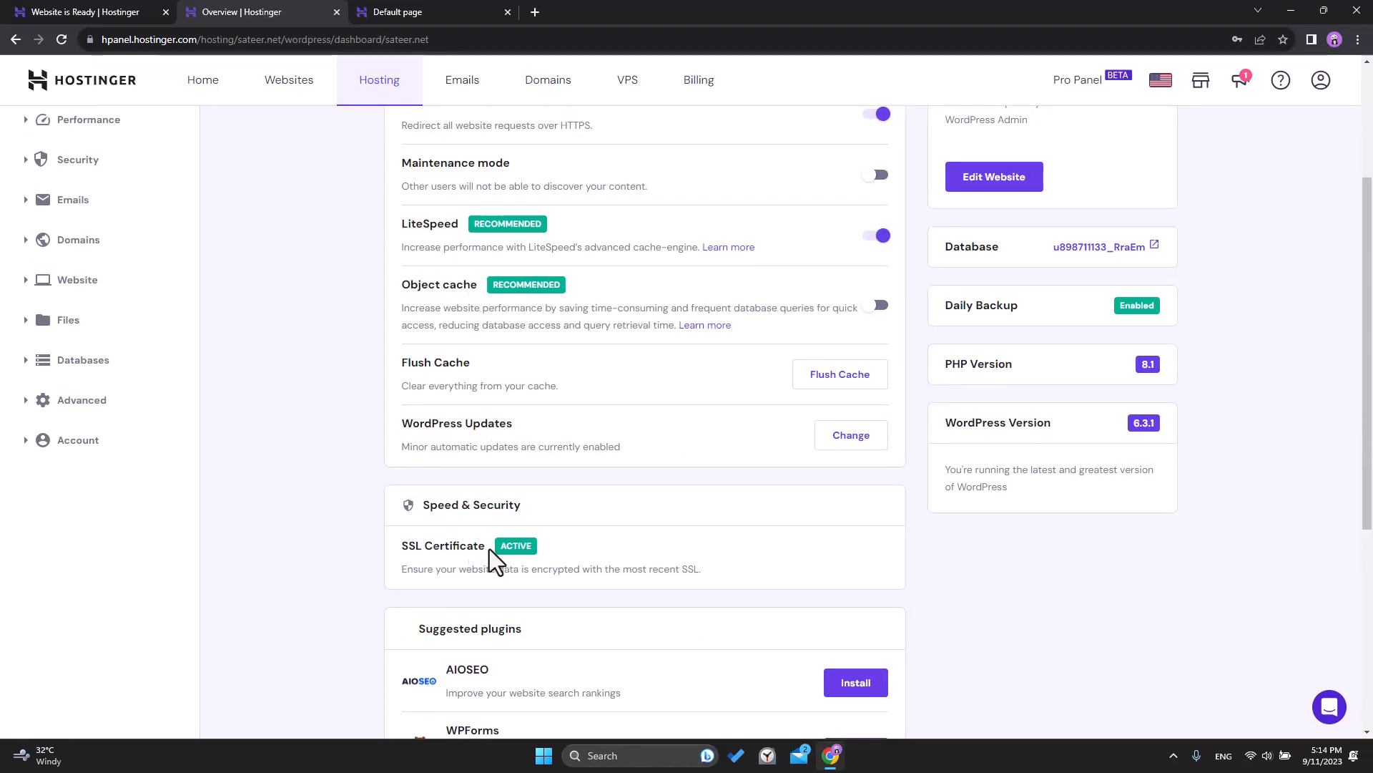
drag(491, 552, 424, 546)
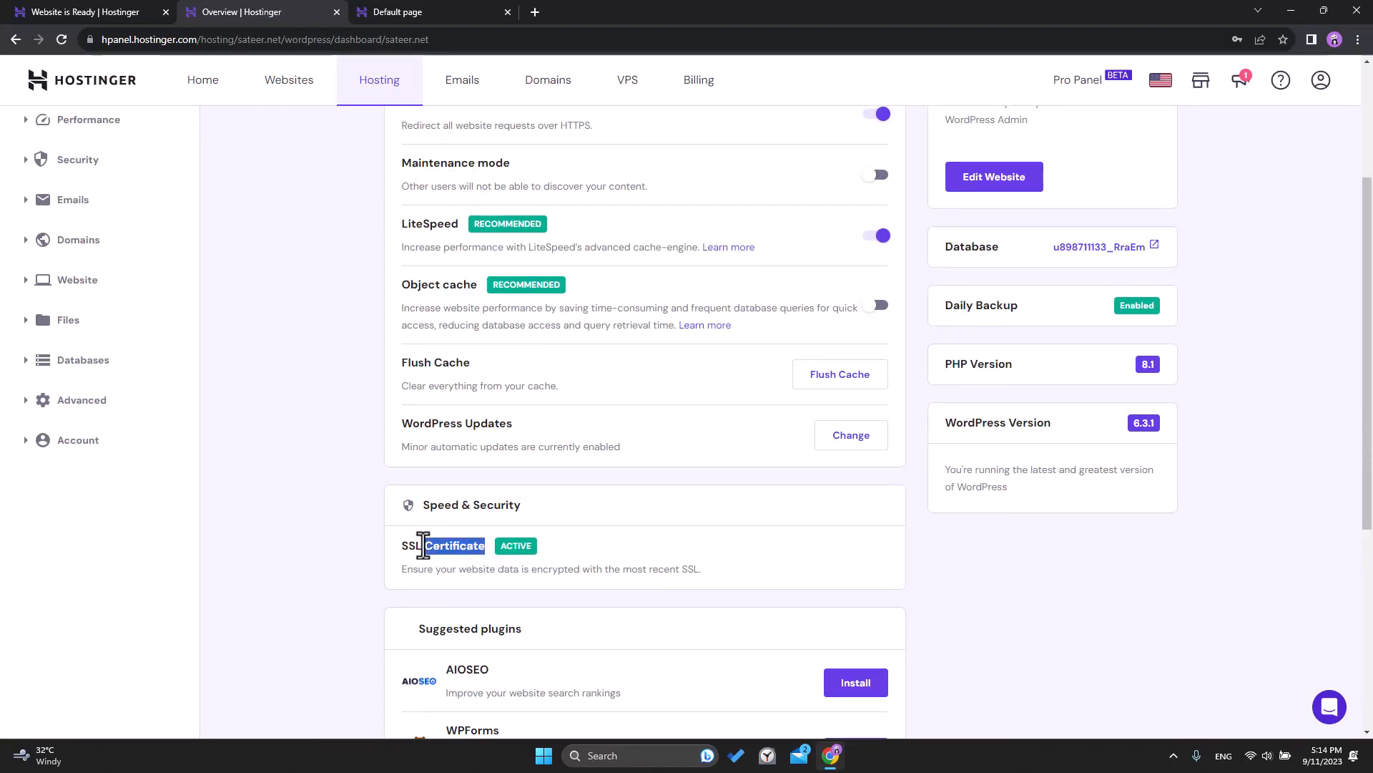
click(548, 543)
scroll(447, 449, up, 3)
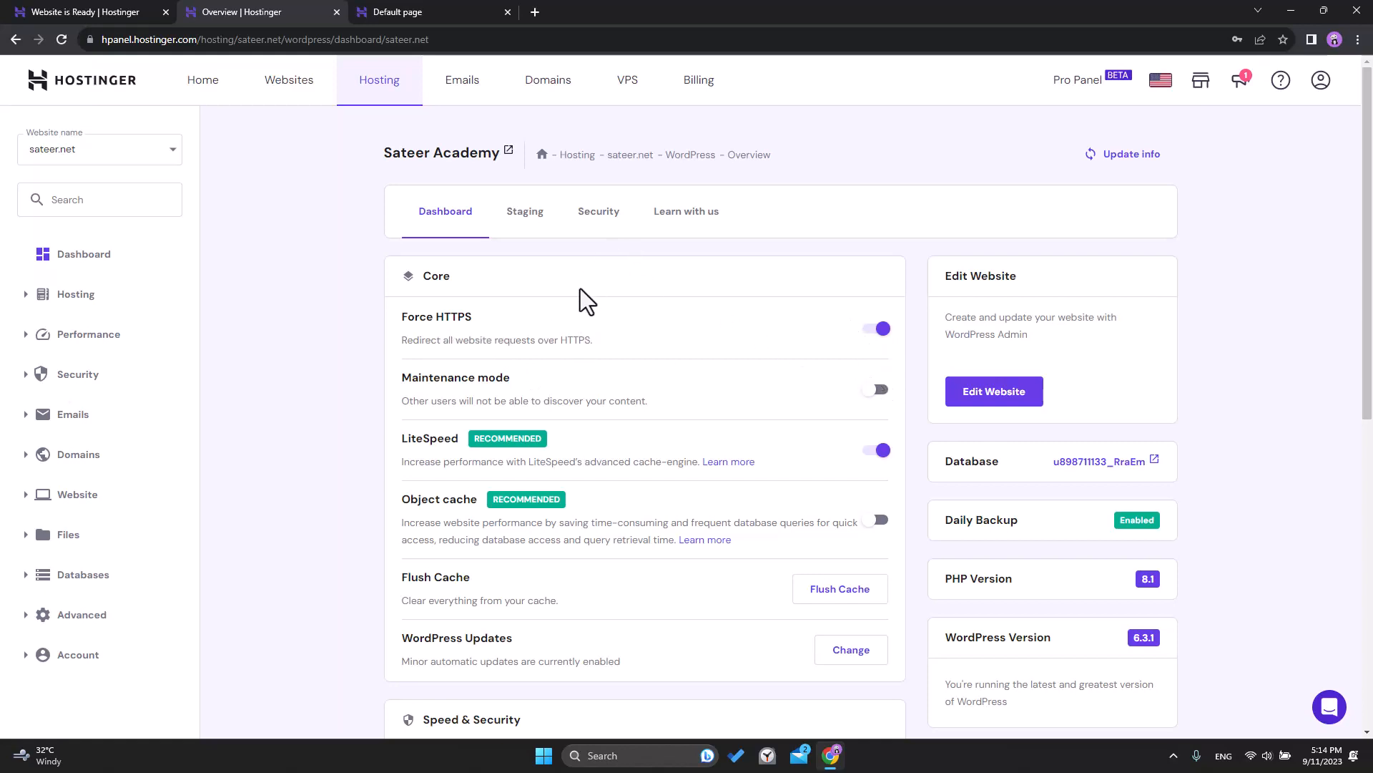
Reload the live sateer.net page to check the new WordPress site, and close it to return to the Hostinger overview.
click(393, 11)
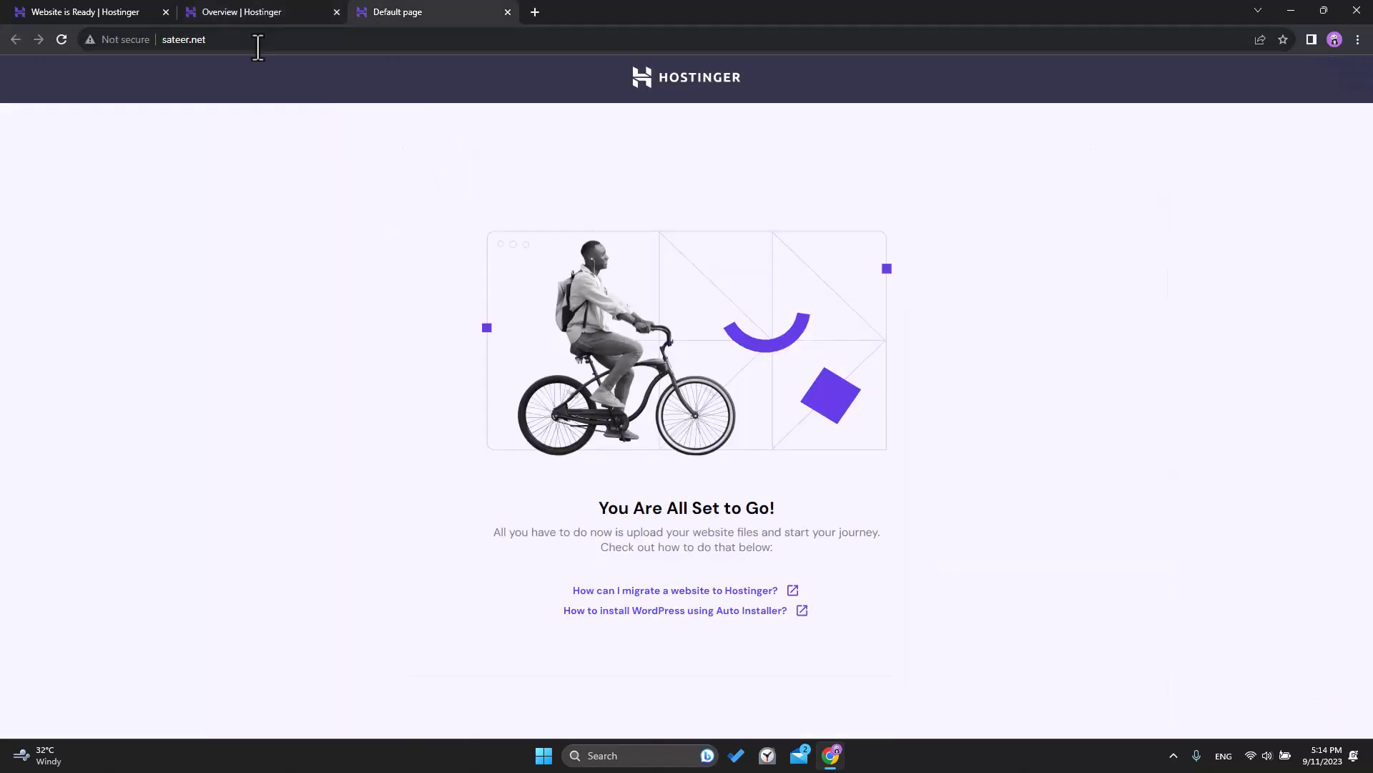
click(61, 39)
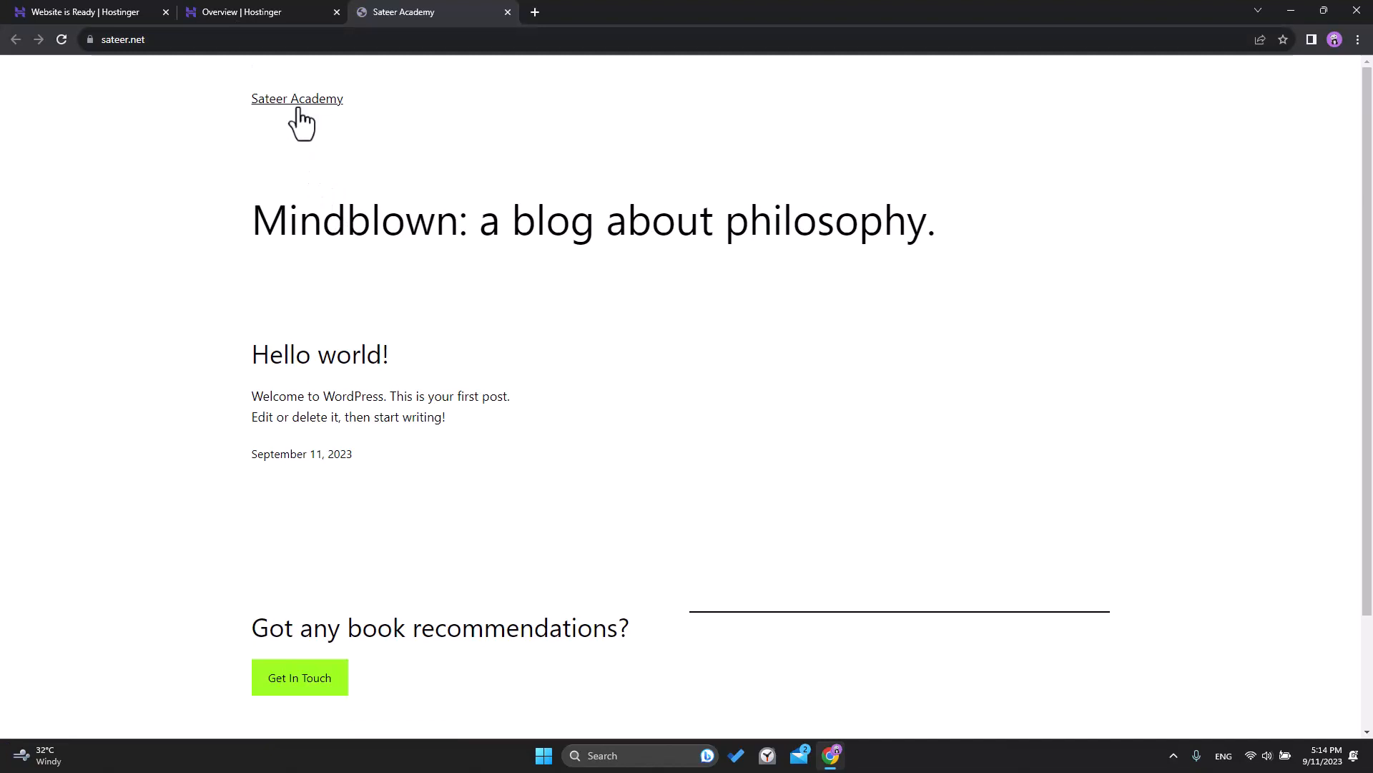
click(243, 11)
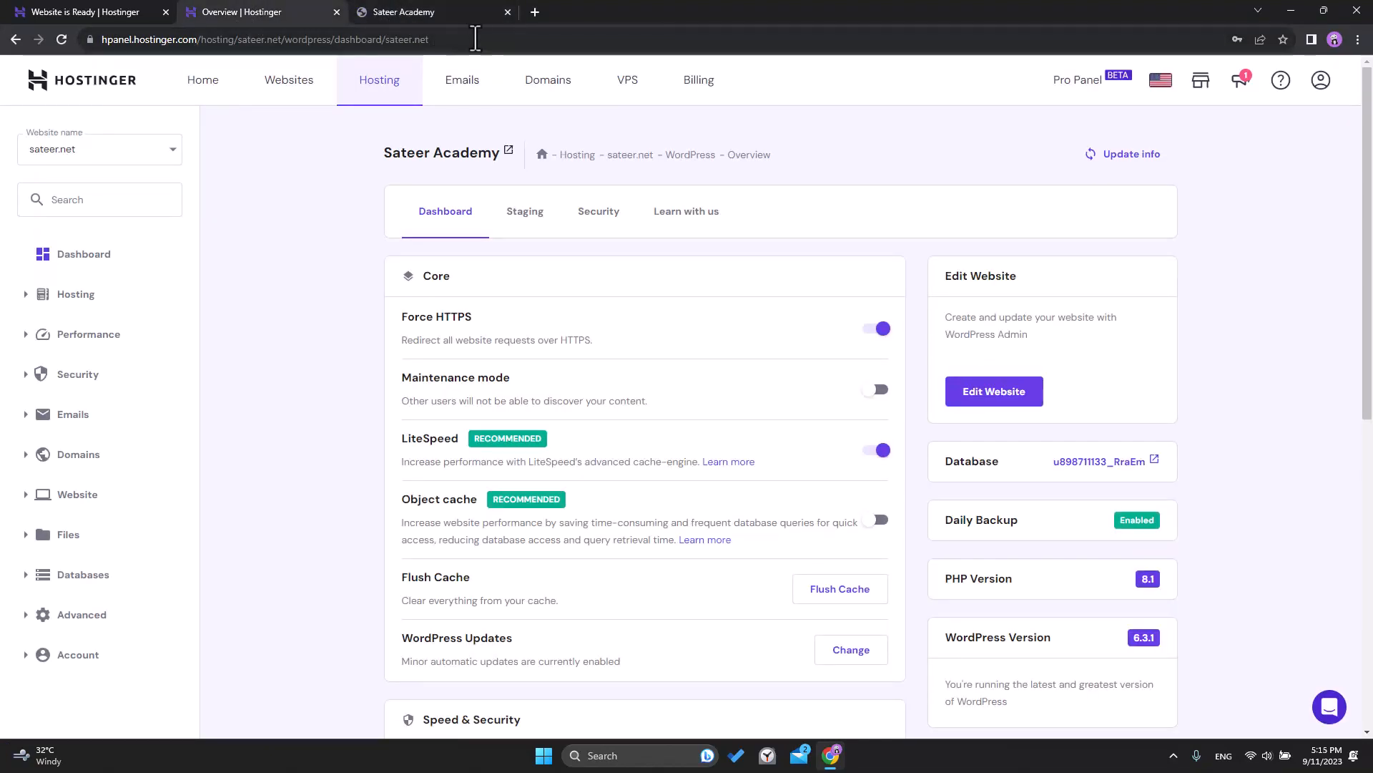
click(507, 12)
click(990, 394)
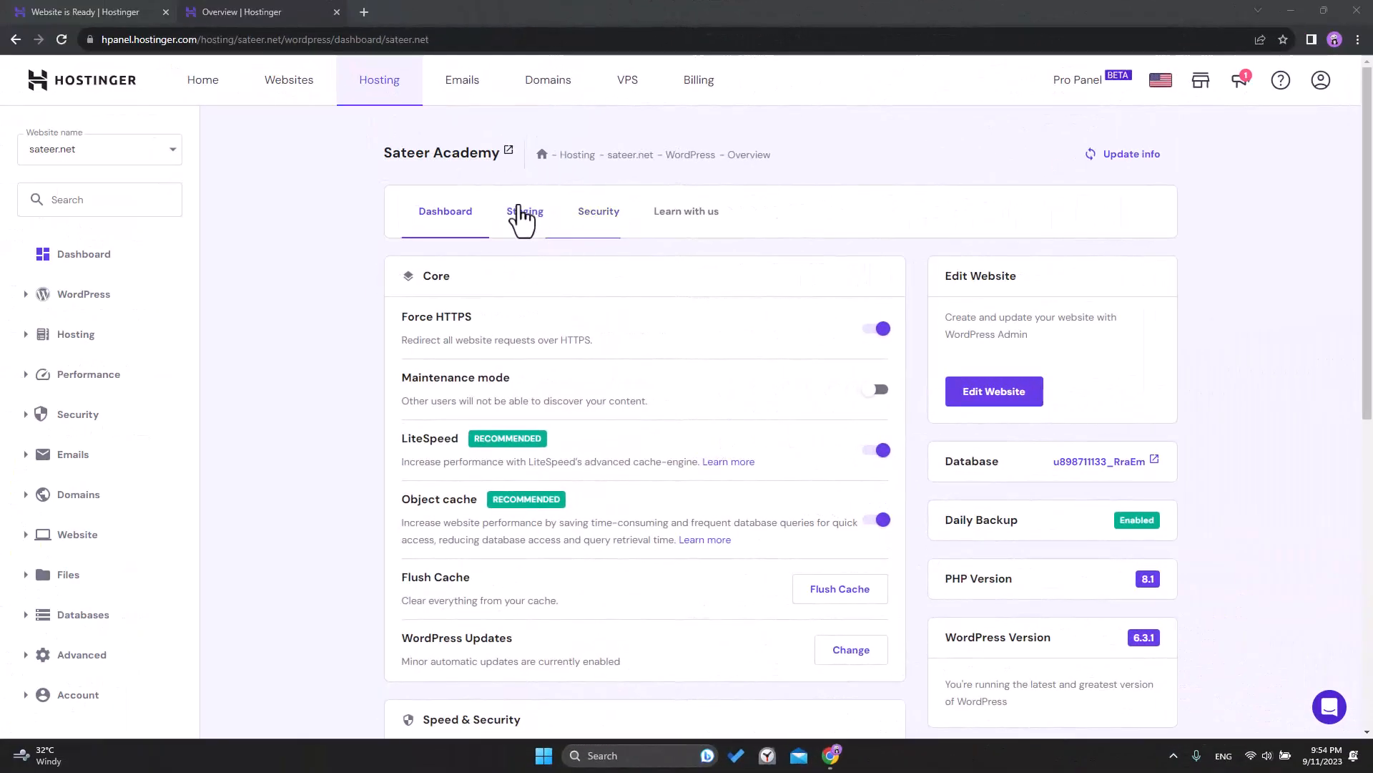
Flush the cache of the Sateer Academy website.
scroll(526, 314, down, 1)
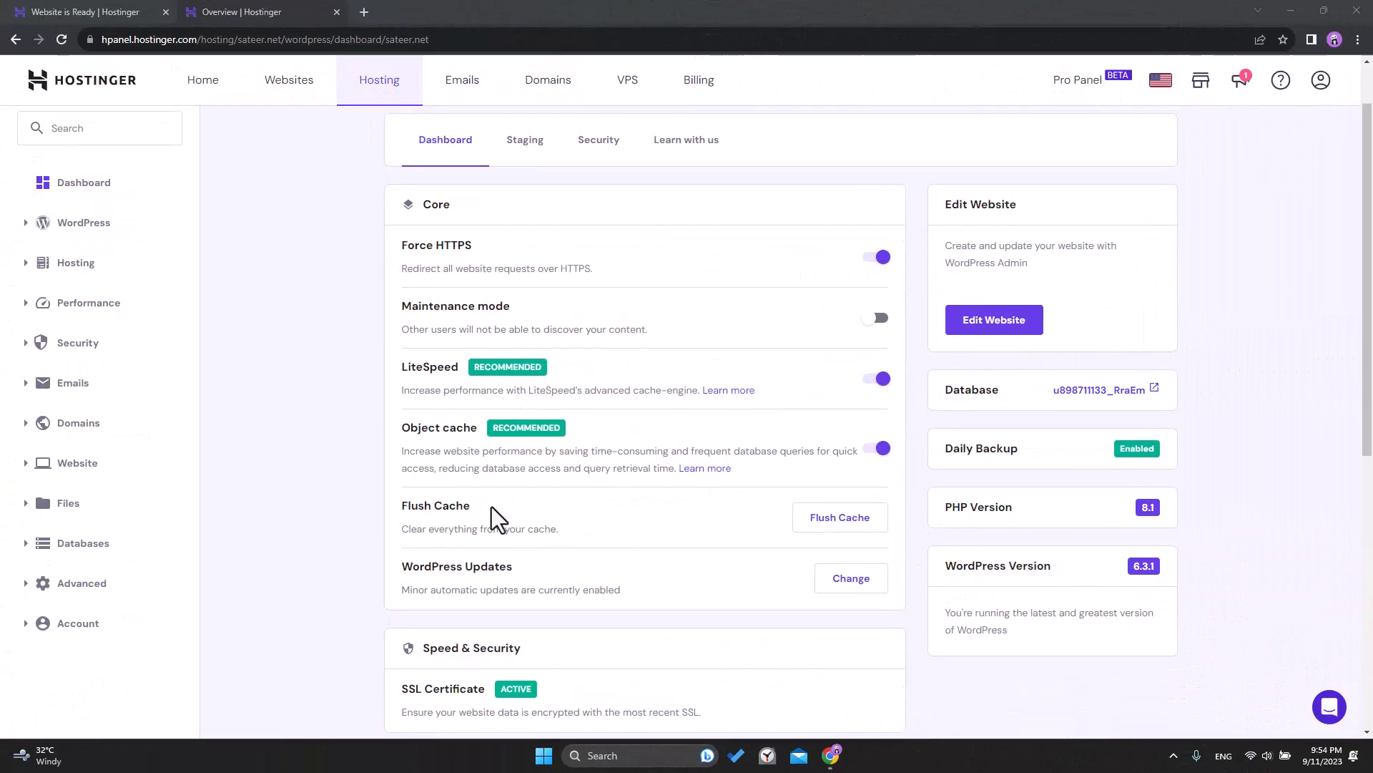
click(854, 531)
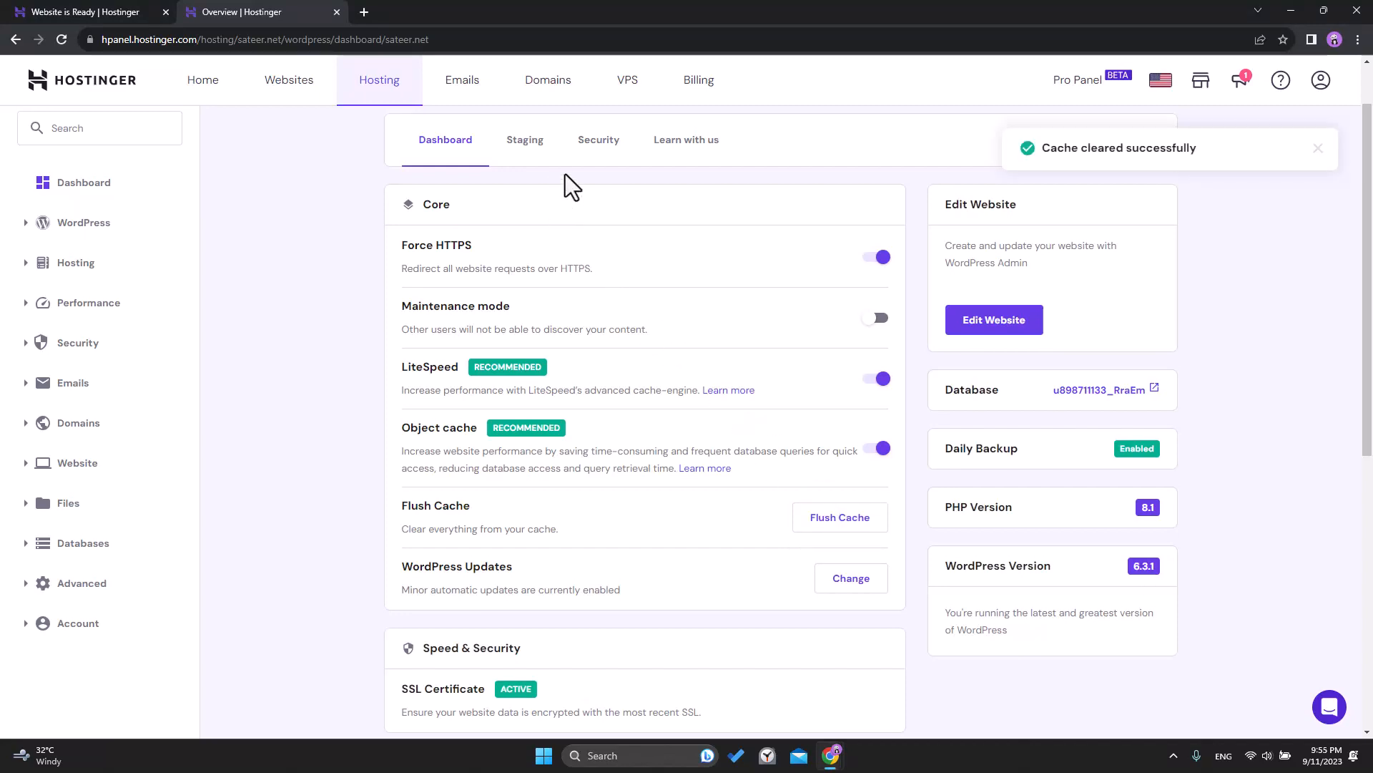
Deactivate the hostinger, hostinger-ai-assistant and litespeed-cache plugins in the site's WordPress security settings.
click(598, 143)
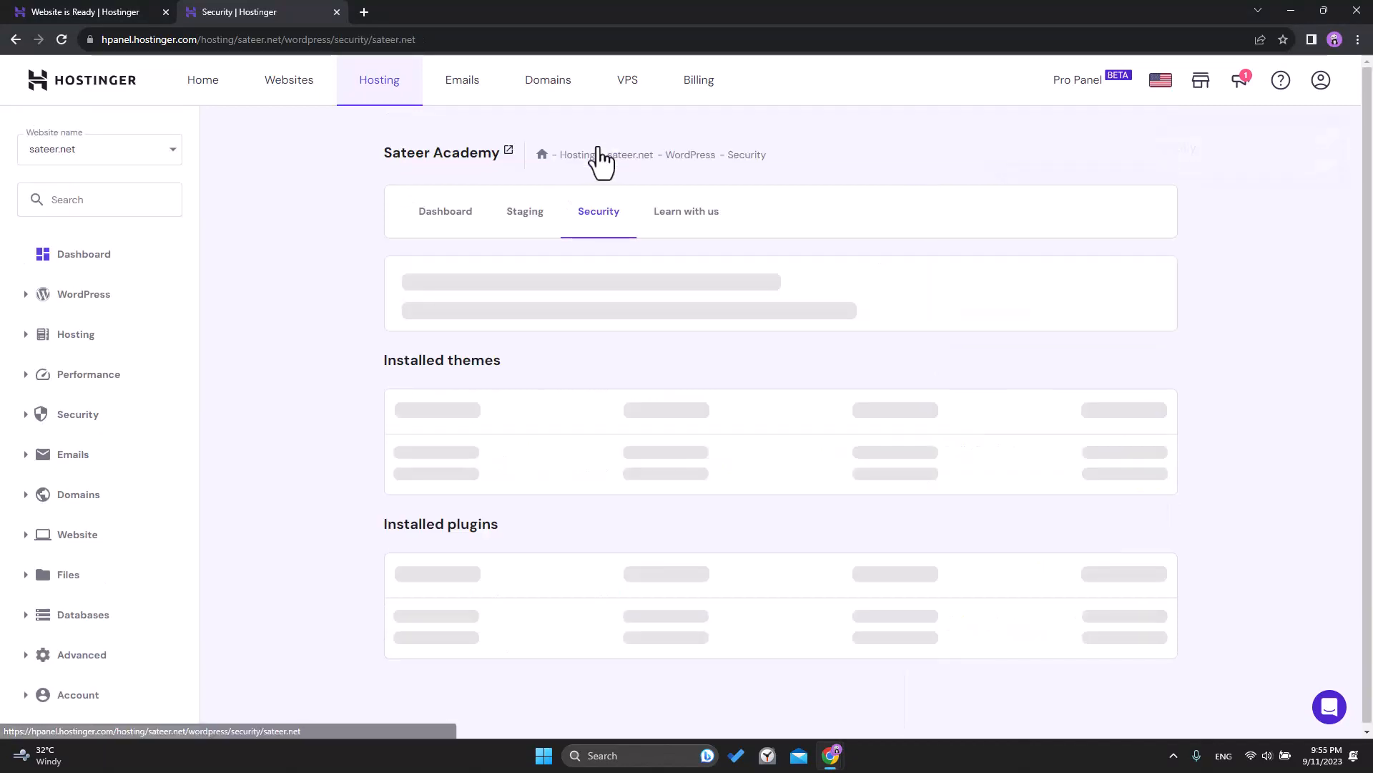
scroll(727, 347, down, 3)
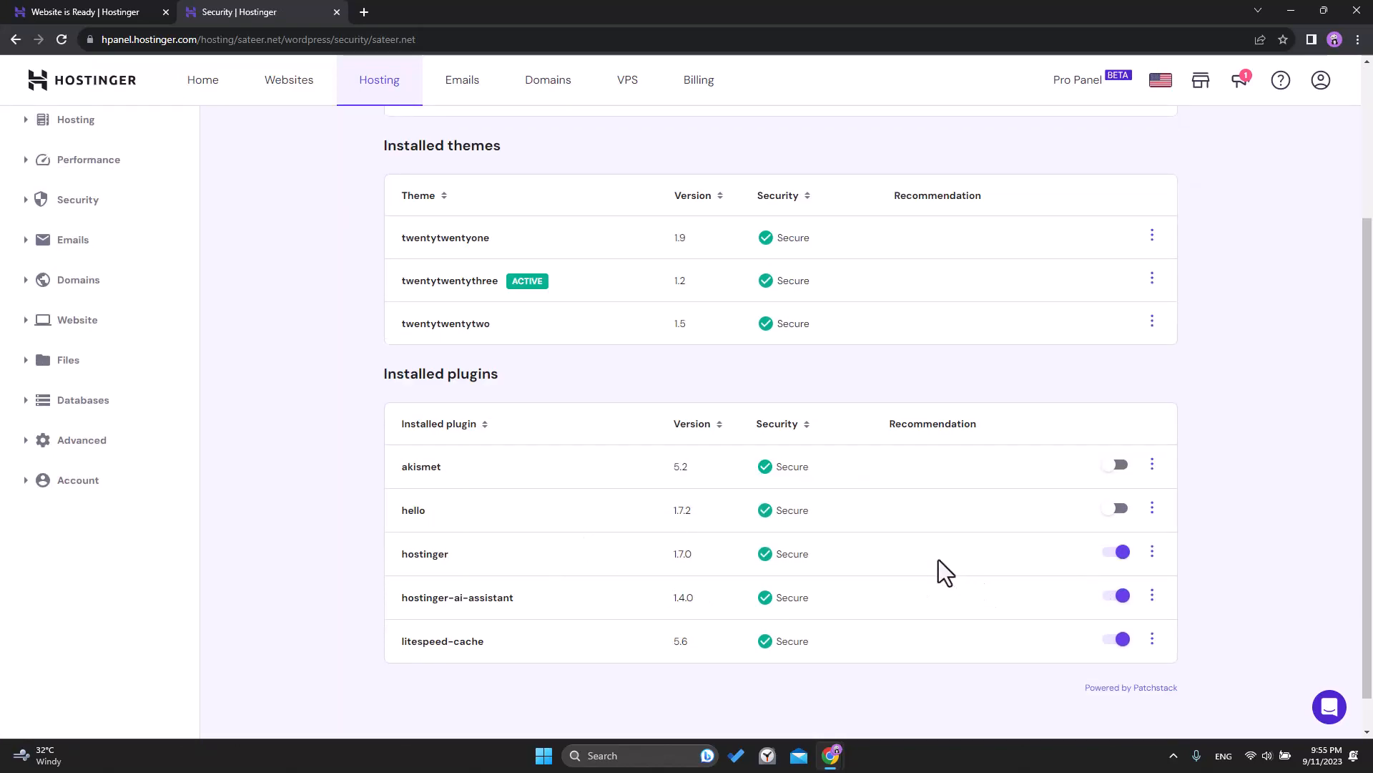
click(1118, 561)
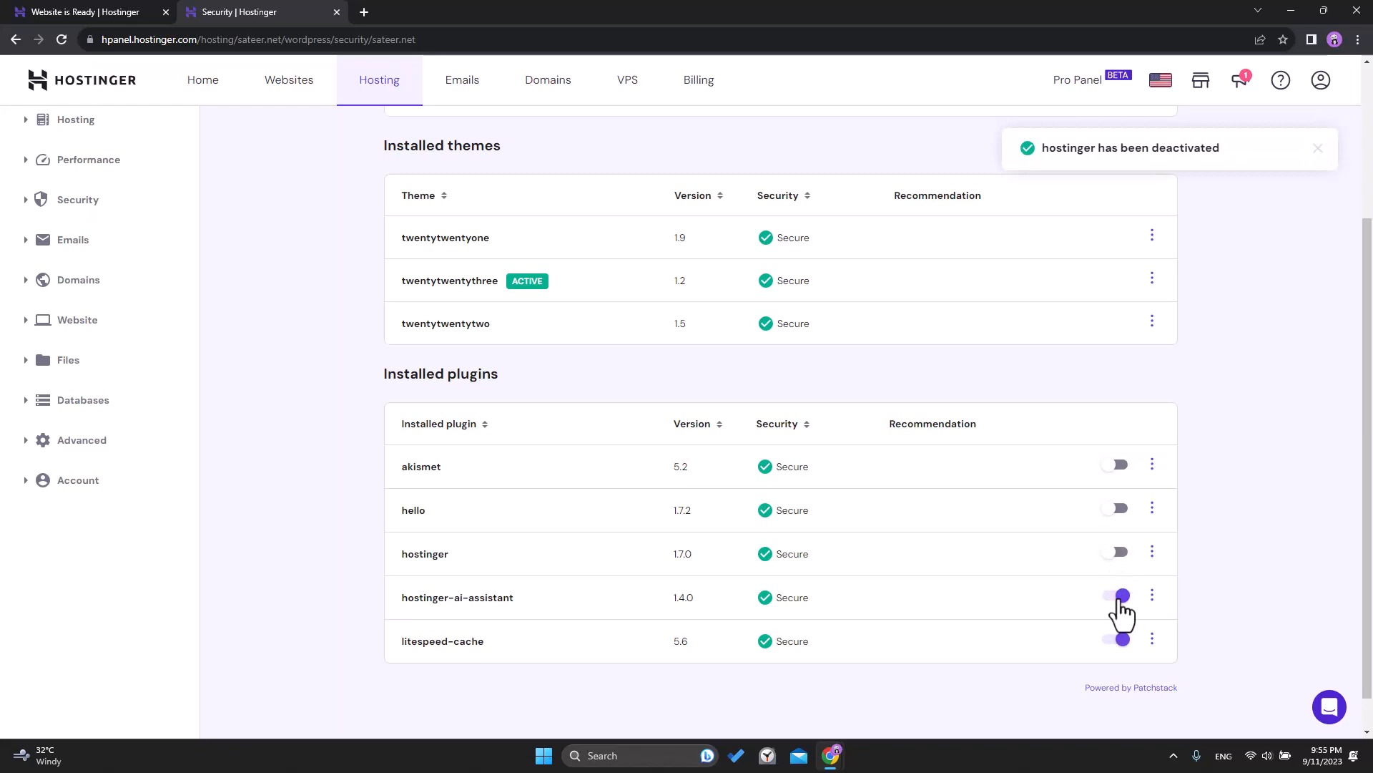
click(1121, 600)
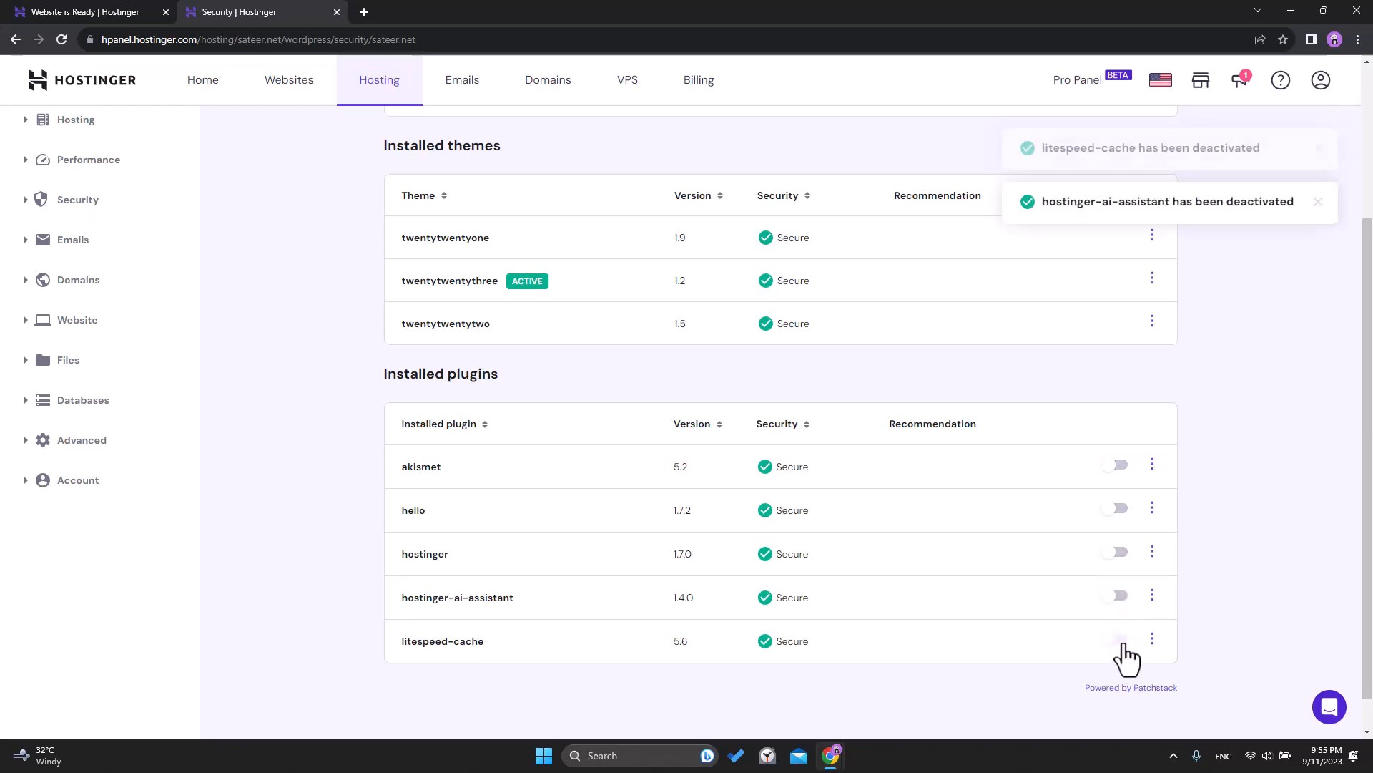
click(1152, 598)
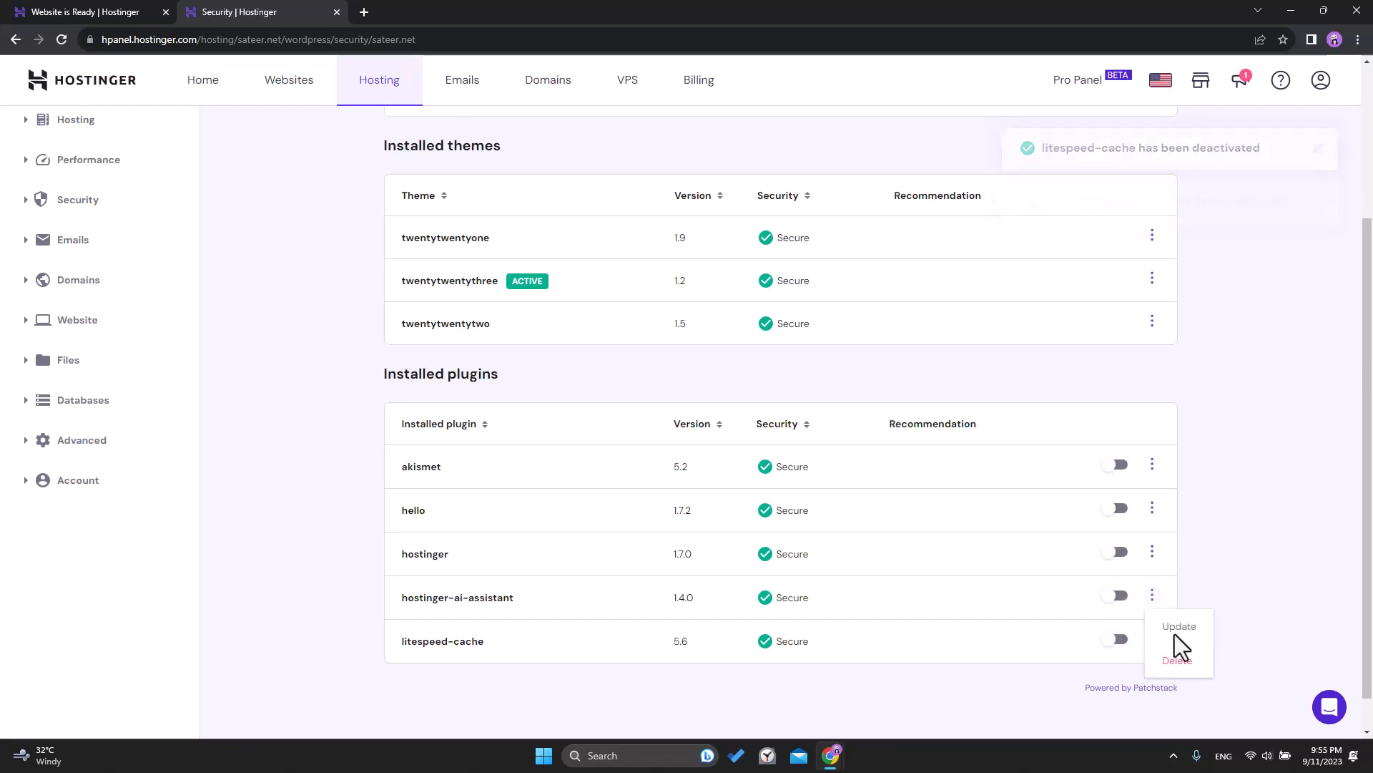
click(1225, 537)
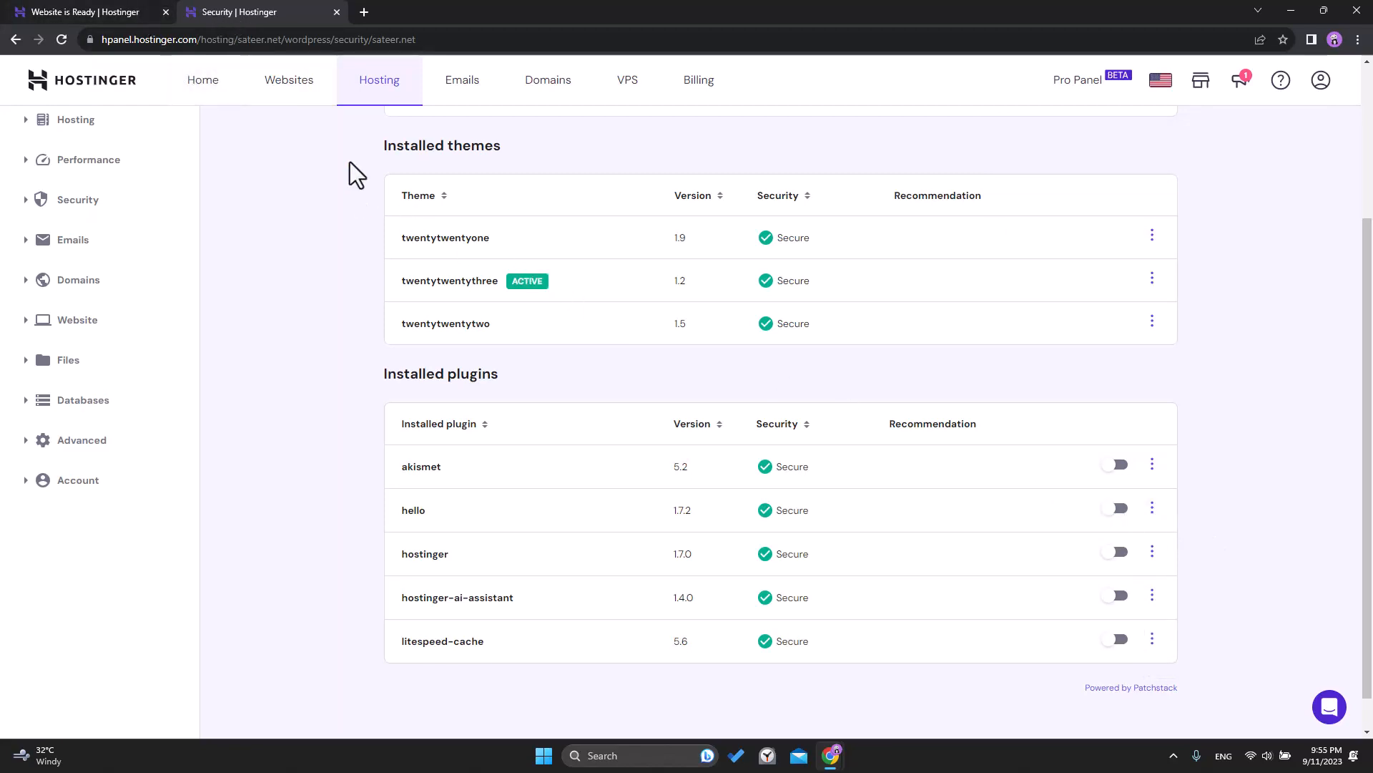
Return to the site's WordPress overview and open the WordPress admin dashboard for editing the website.
scroll(379, 208, up, 3)
click(448, 215)
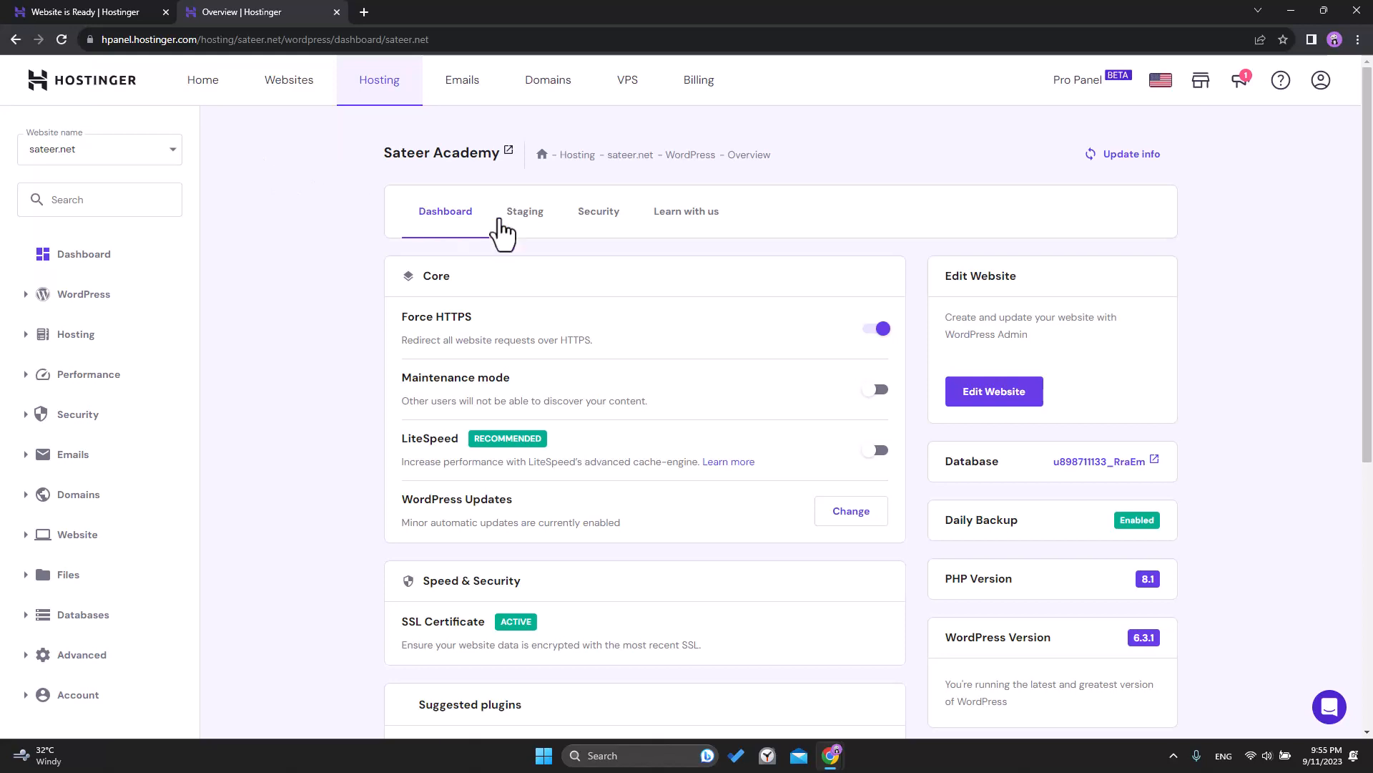
click(994, 392)
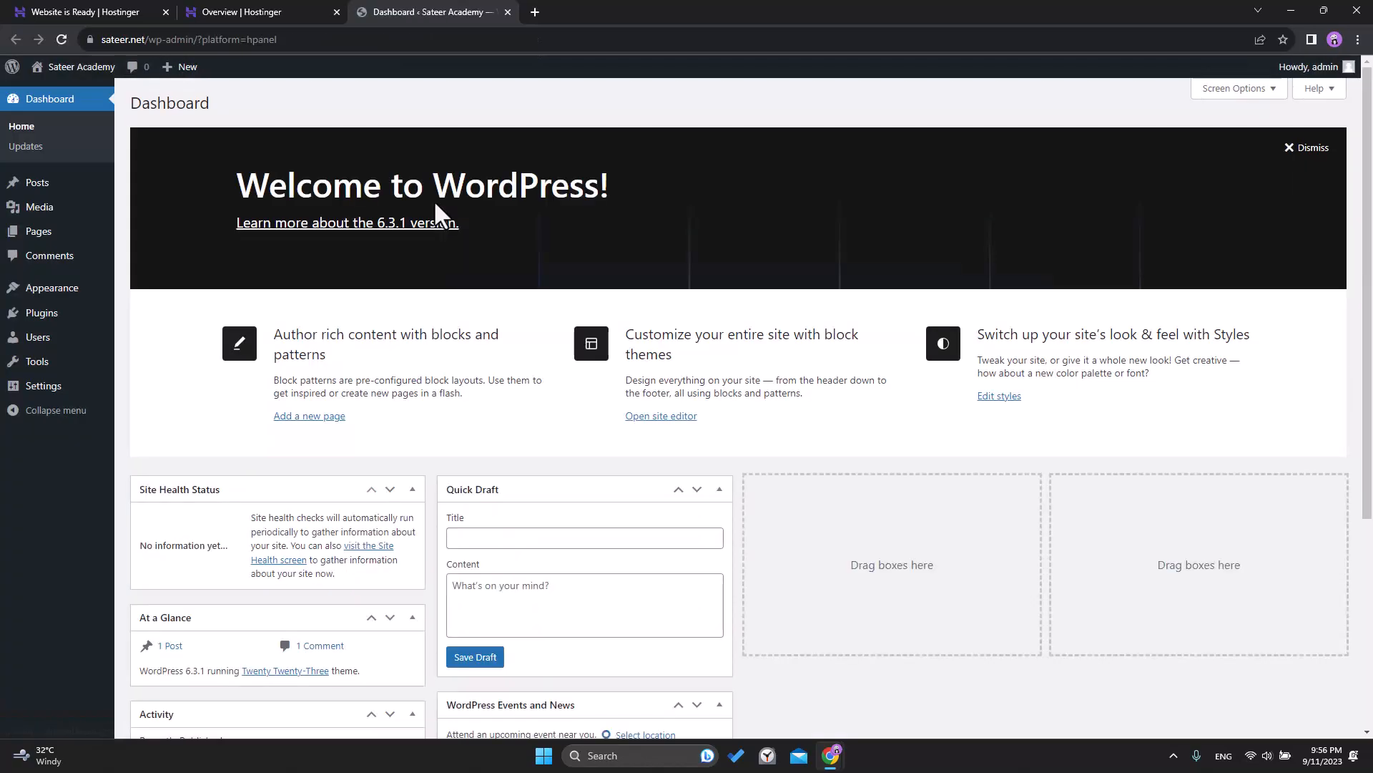
mouse_move(71, 72)
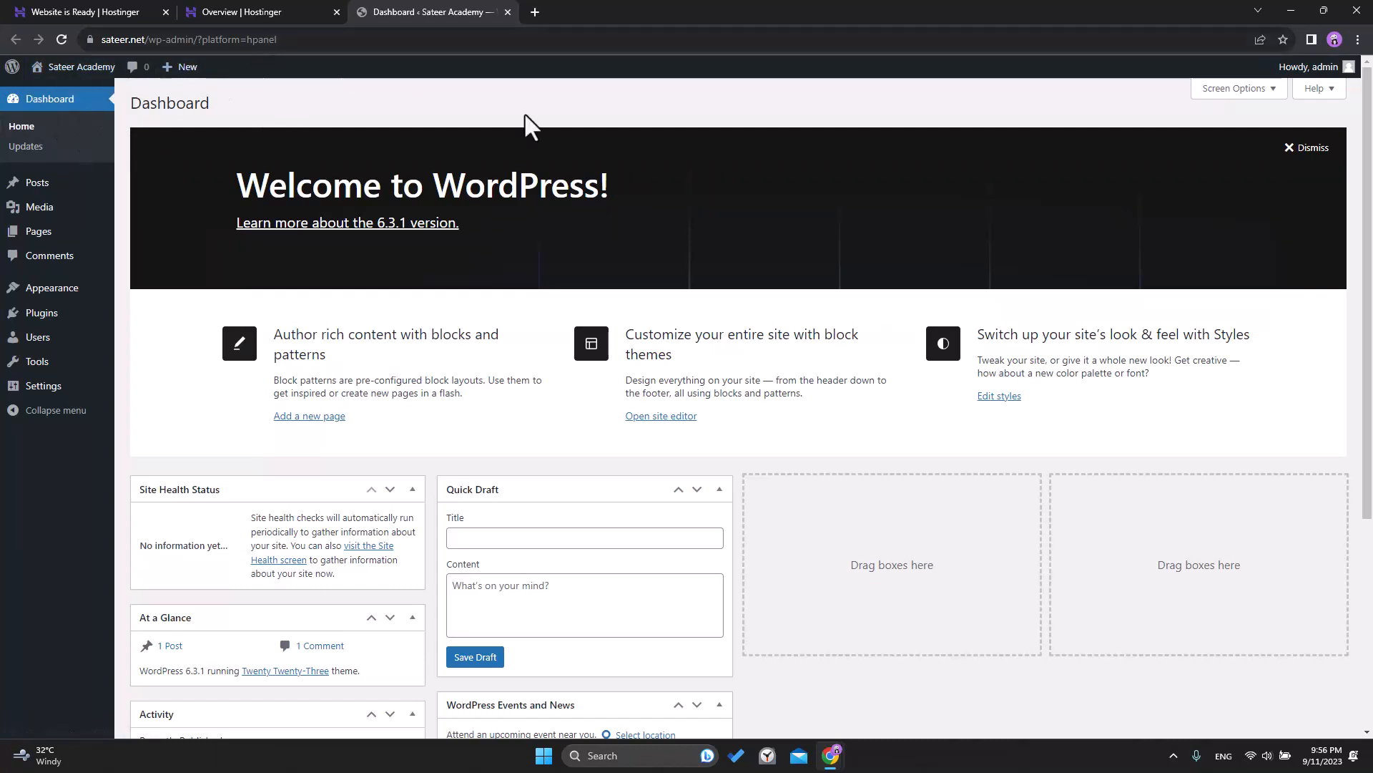
Log out of the WordPress admin and open the login page through the address sateer.net/wp-admin.
mouse_move(1352, 80)
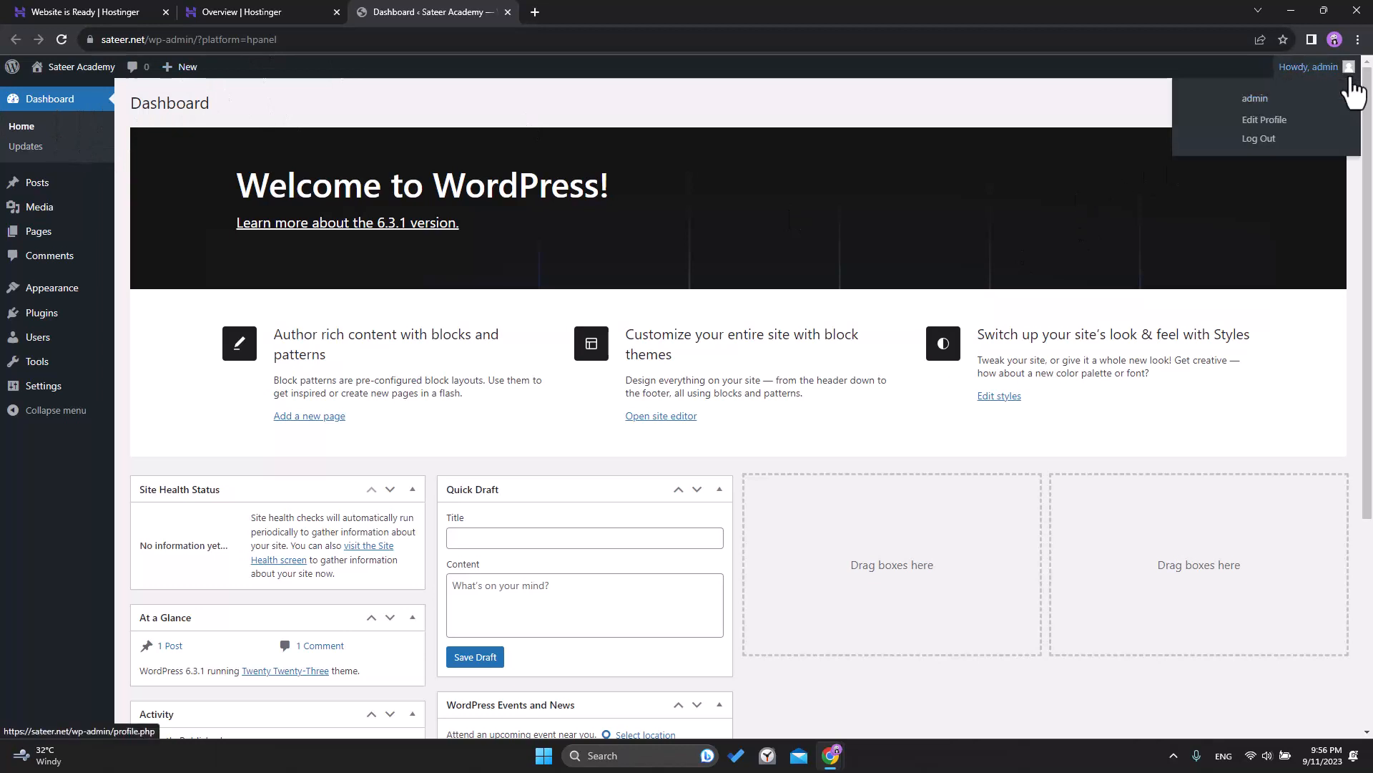
click(1260, 140)
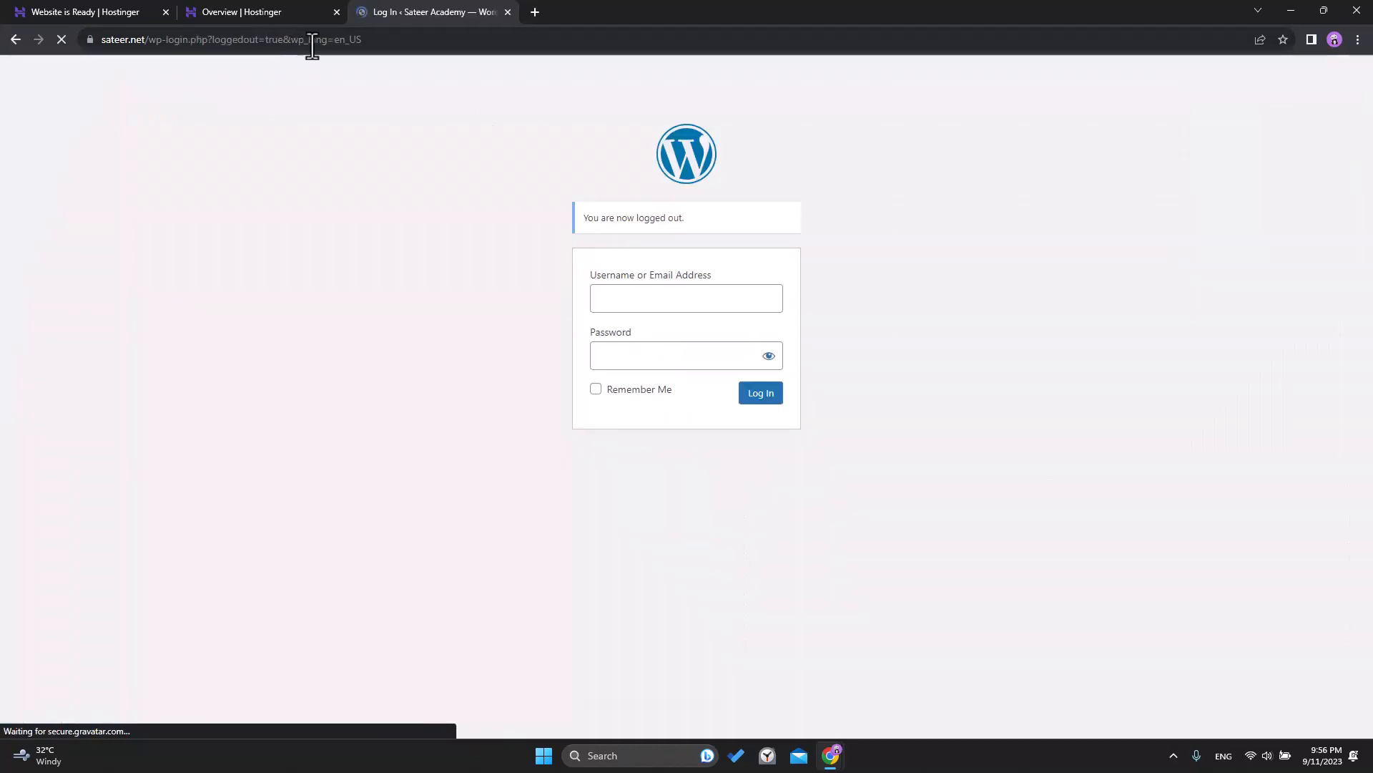
drag(371, 44, 150, 75)
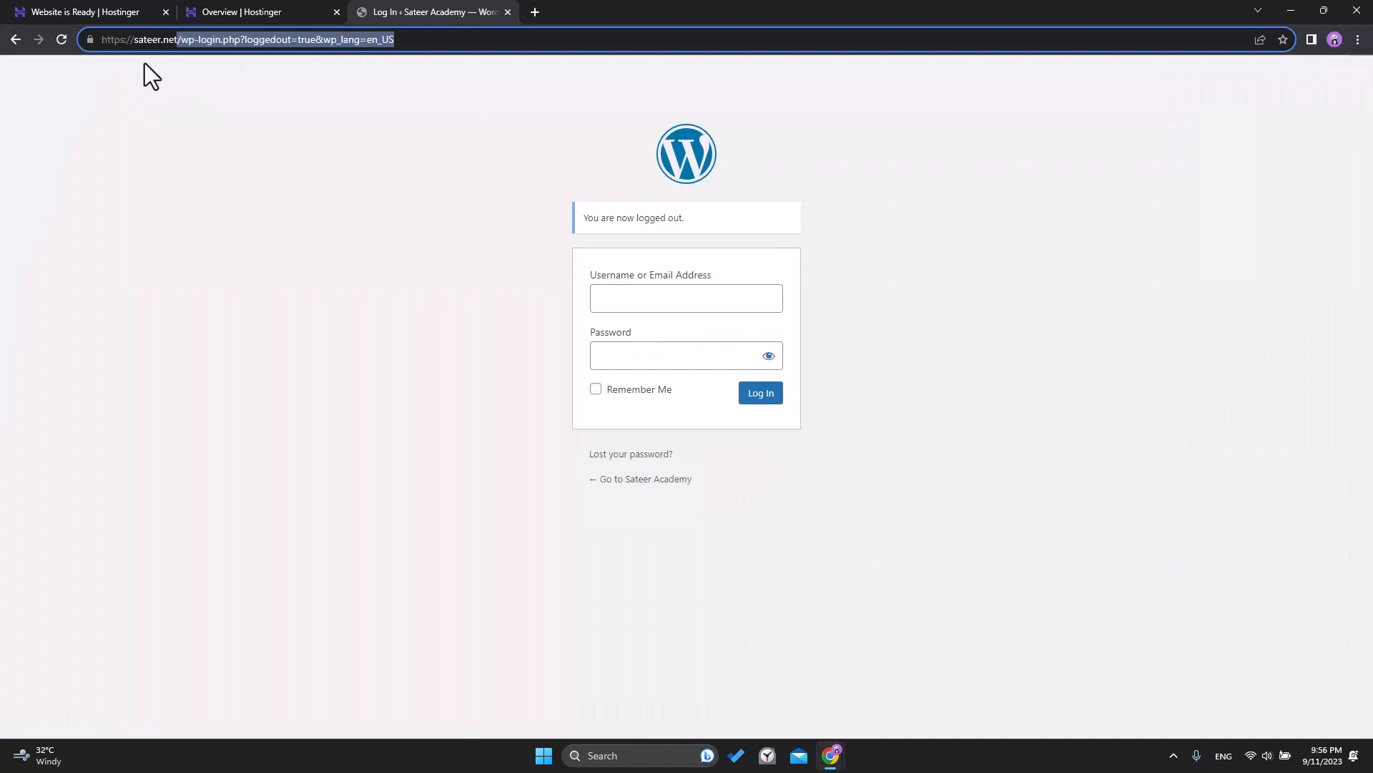
key(BackSpace)
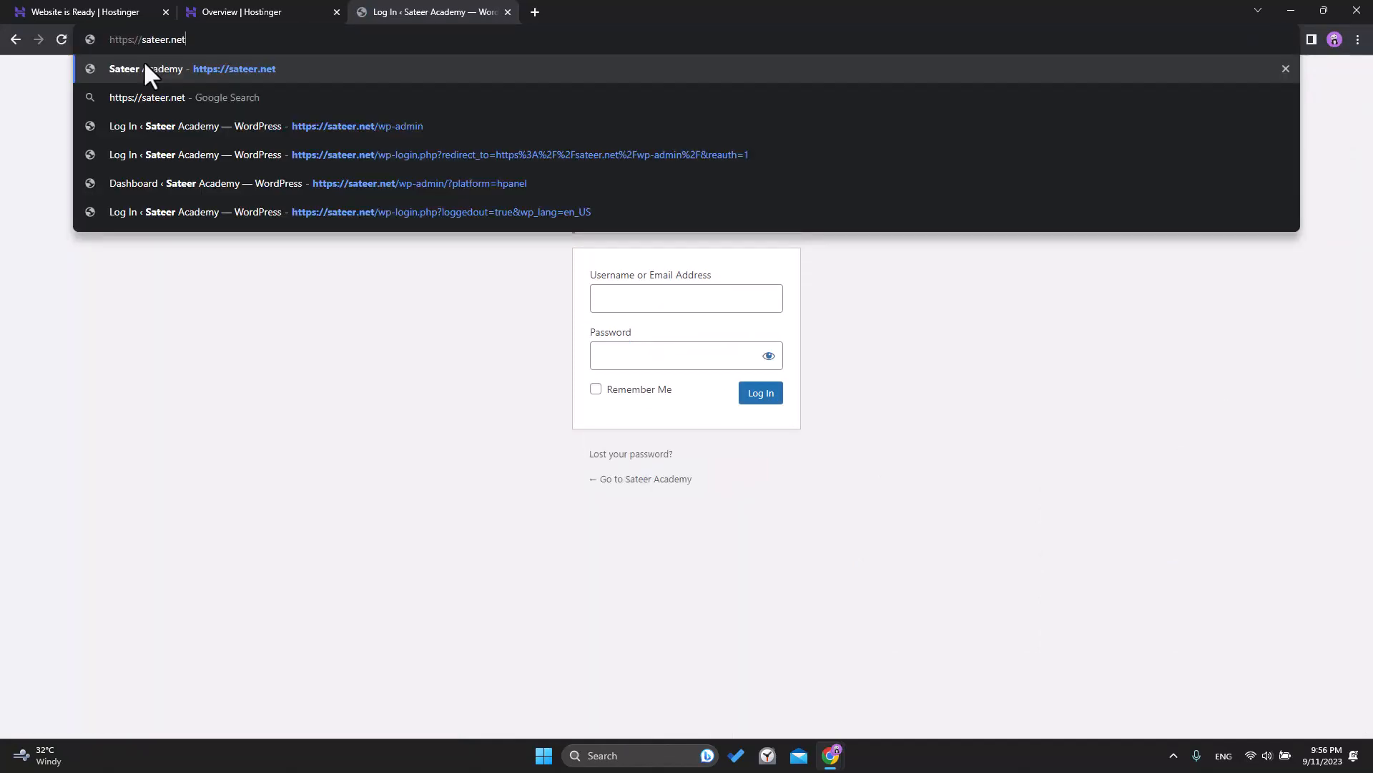
text(.)
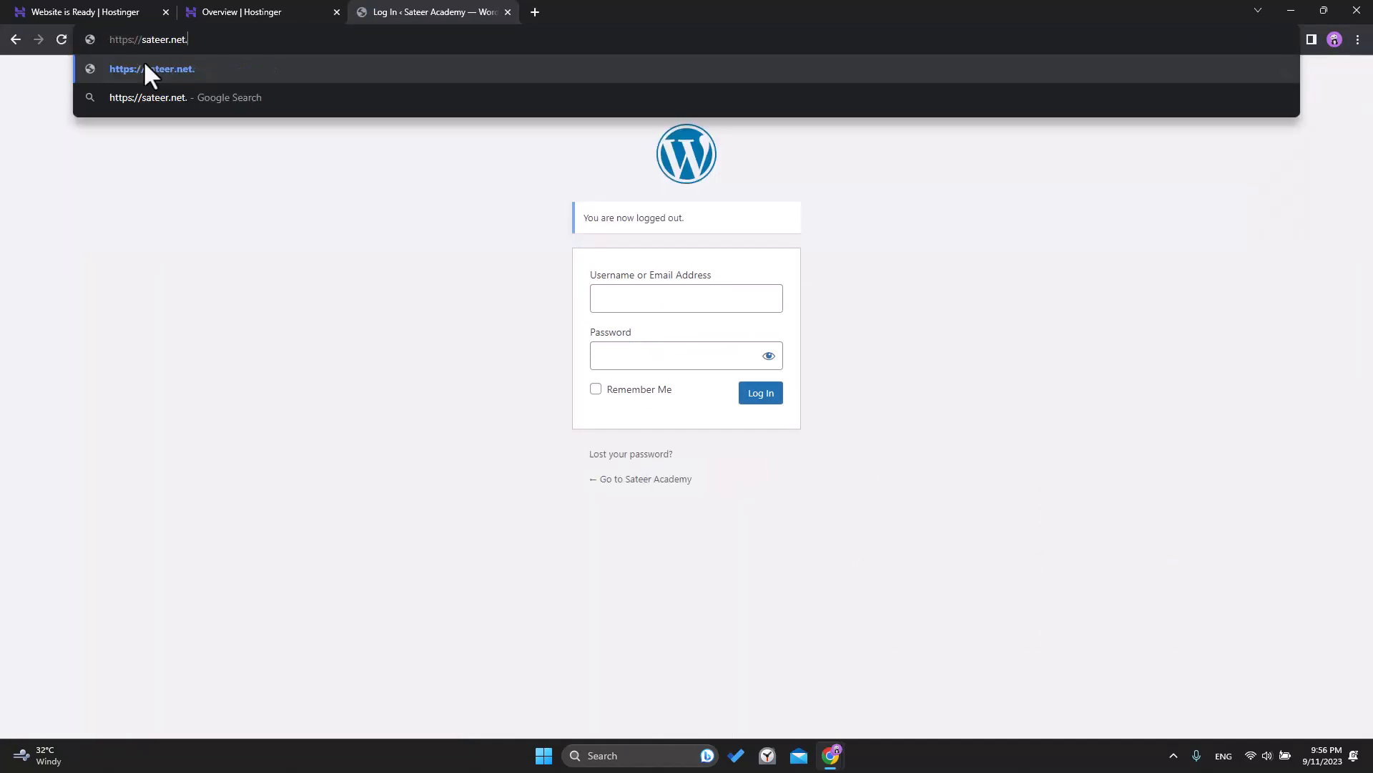
key(BackSpace)
text(/)
text(wp-admin)
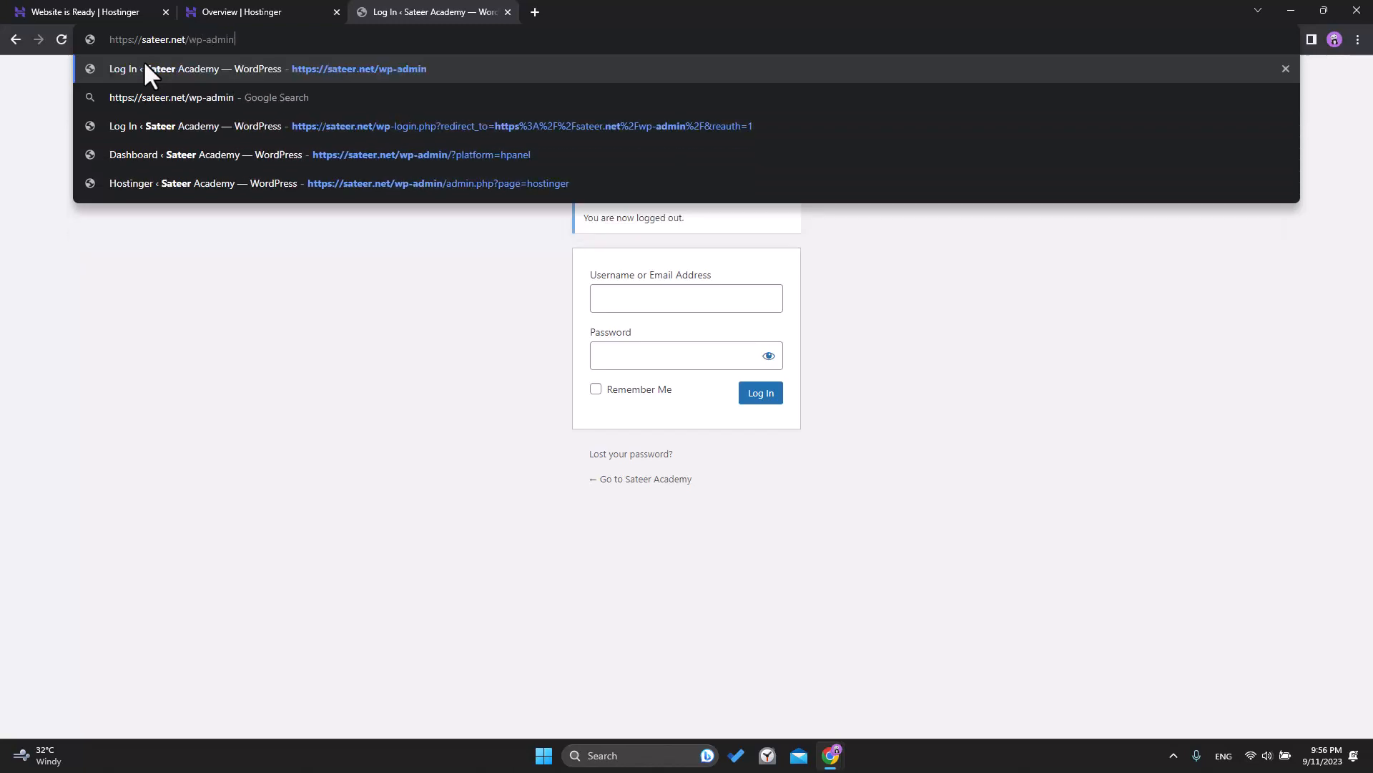
key(Return)
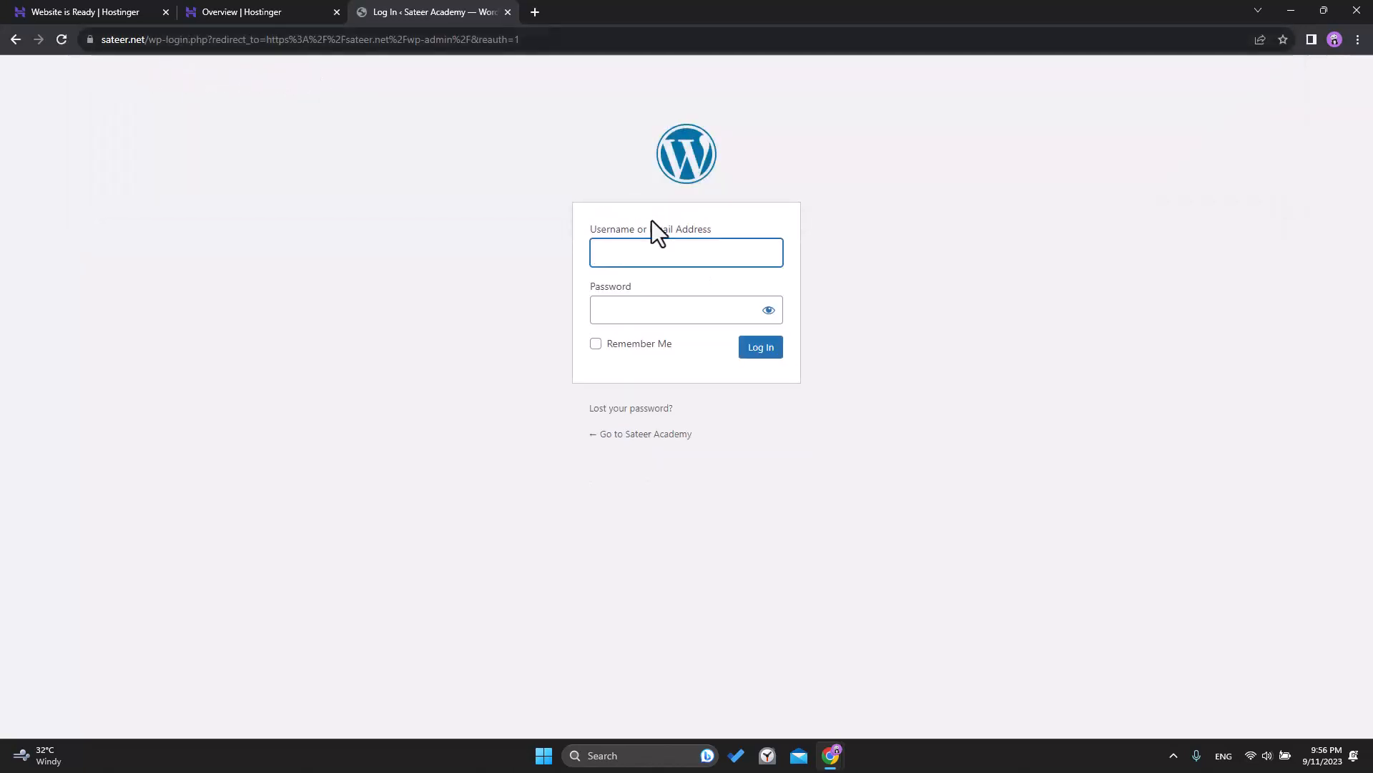
Log in to WordPress with the username admin and the administrator password.
click(623, 257)
text(admin)
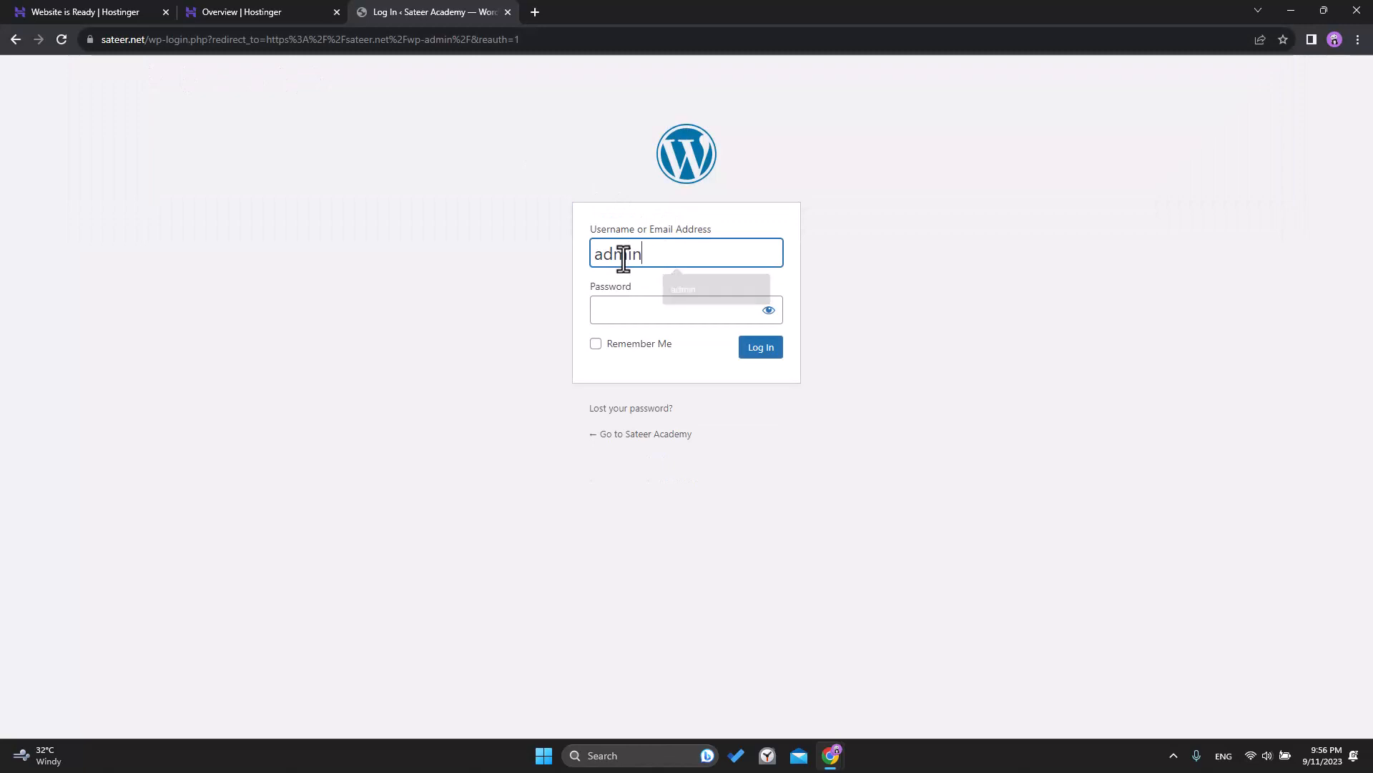
key(Tab)
text(***********)
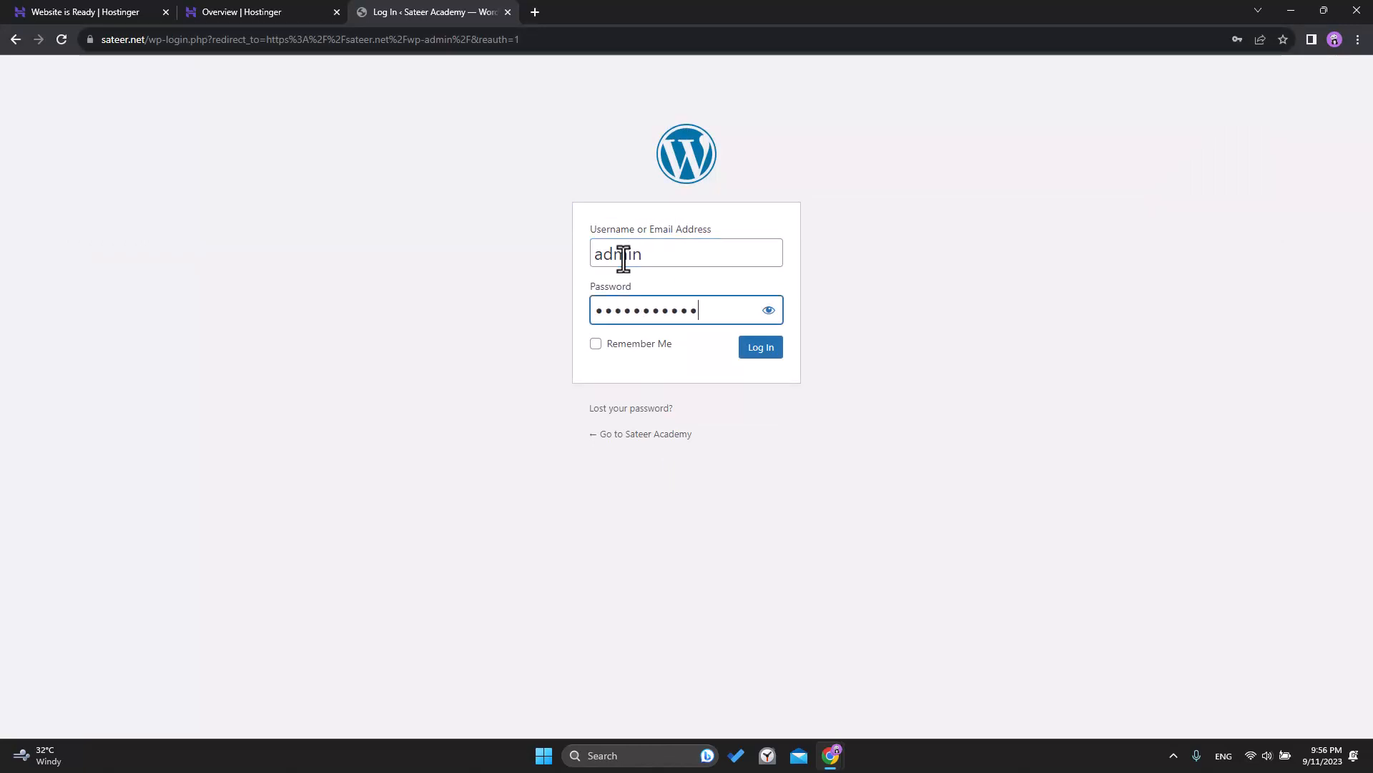
key(shift+Tab)
click(624, 356)
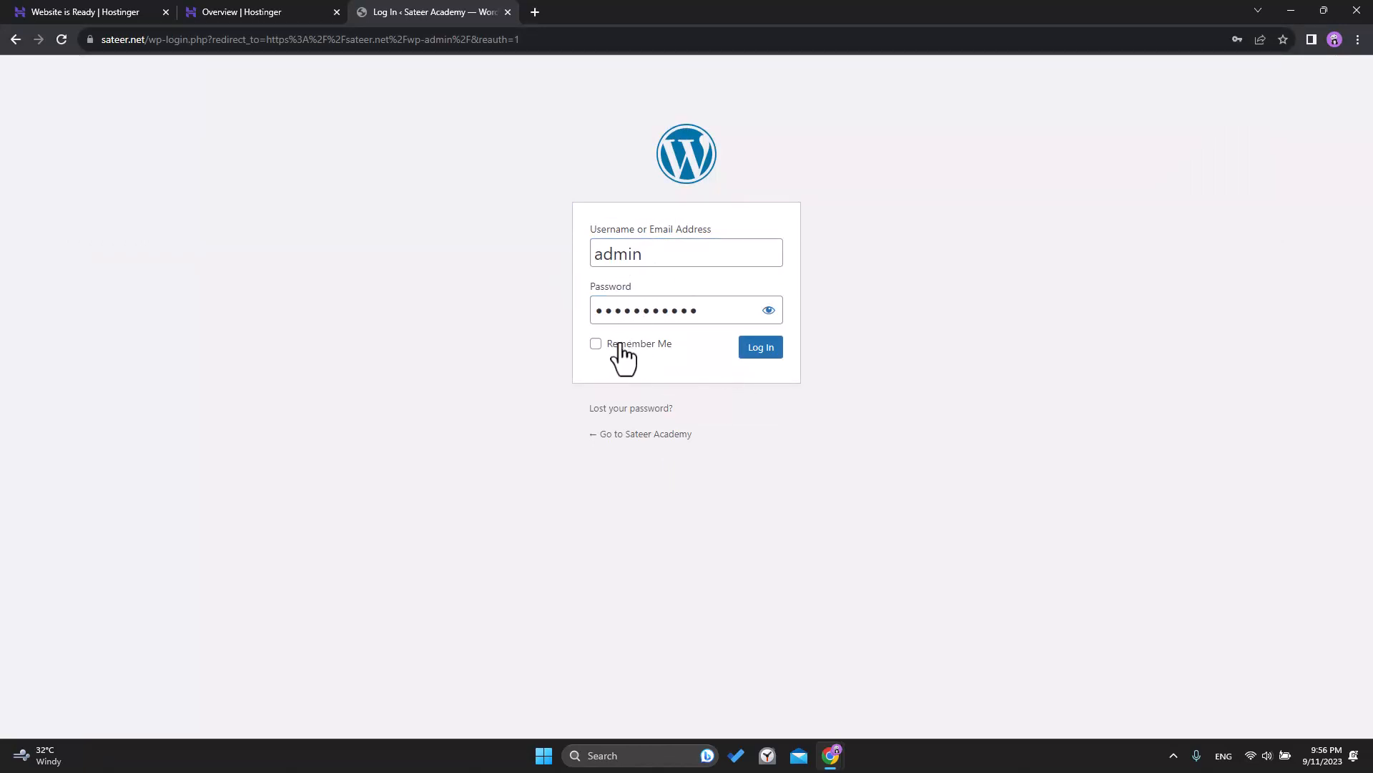
click(743, 355)
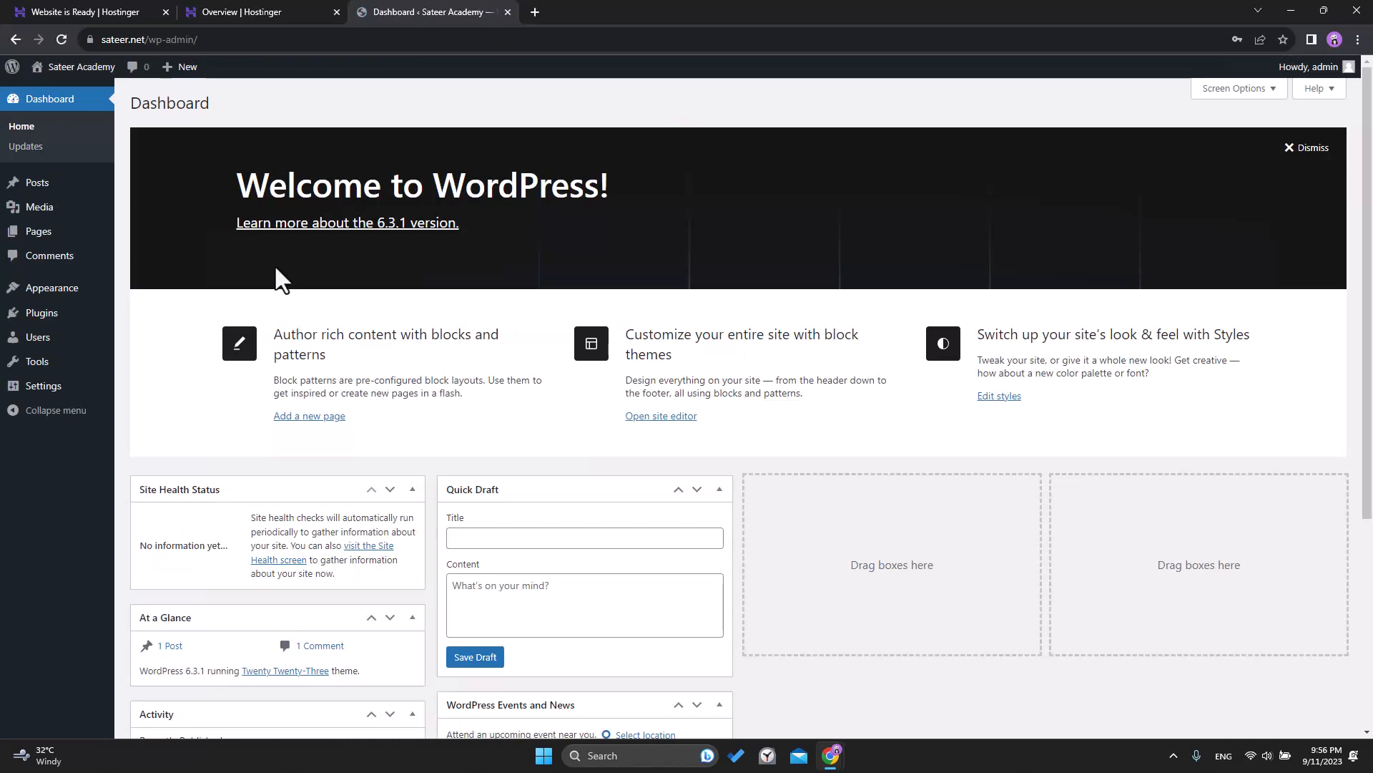